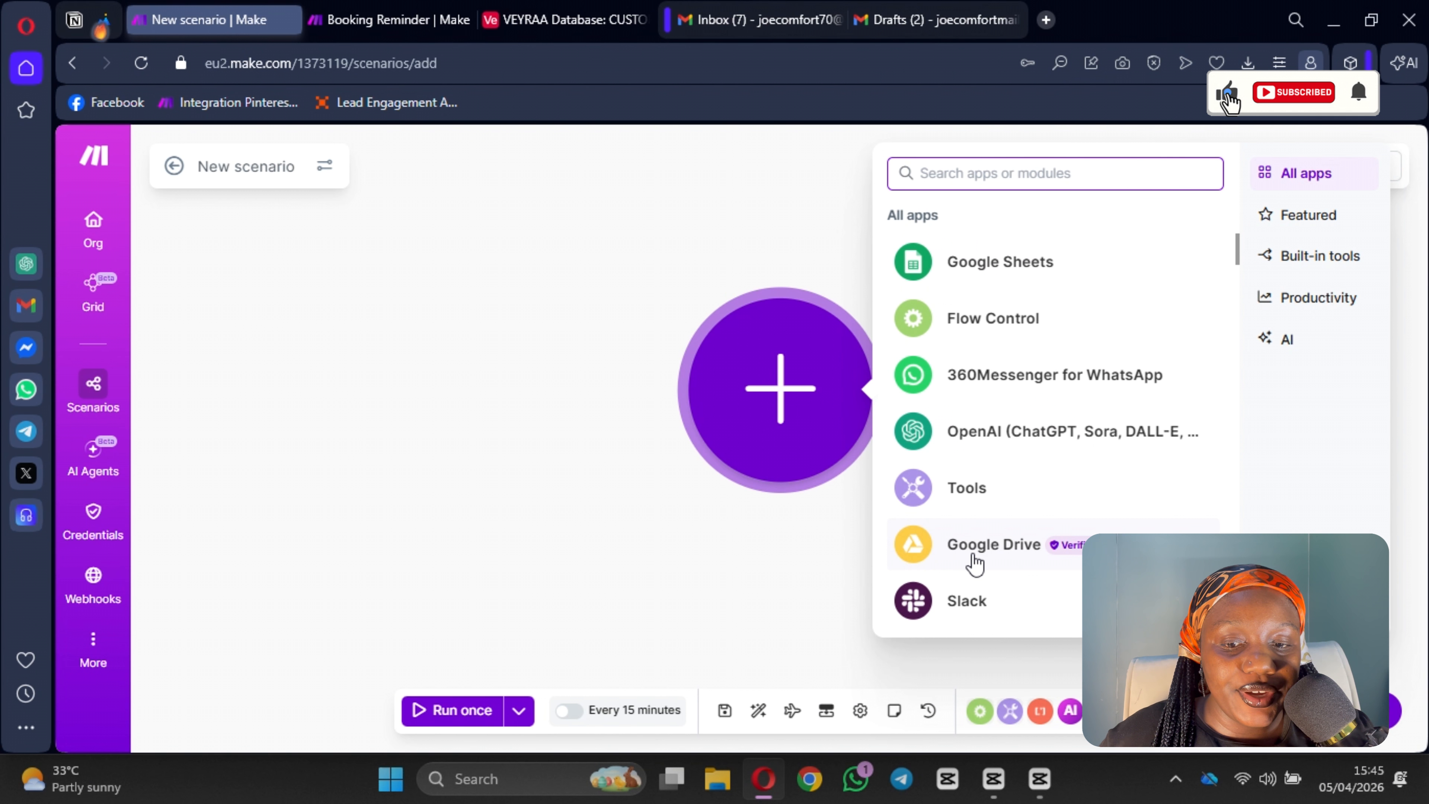
Step: Add a Google Drive Watch Files in a Folder trigger that watches the INVOICE PDF folder
left_click(975, 563)
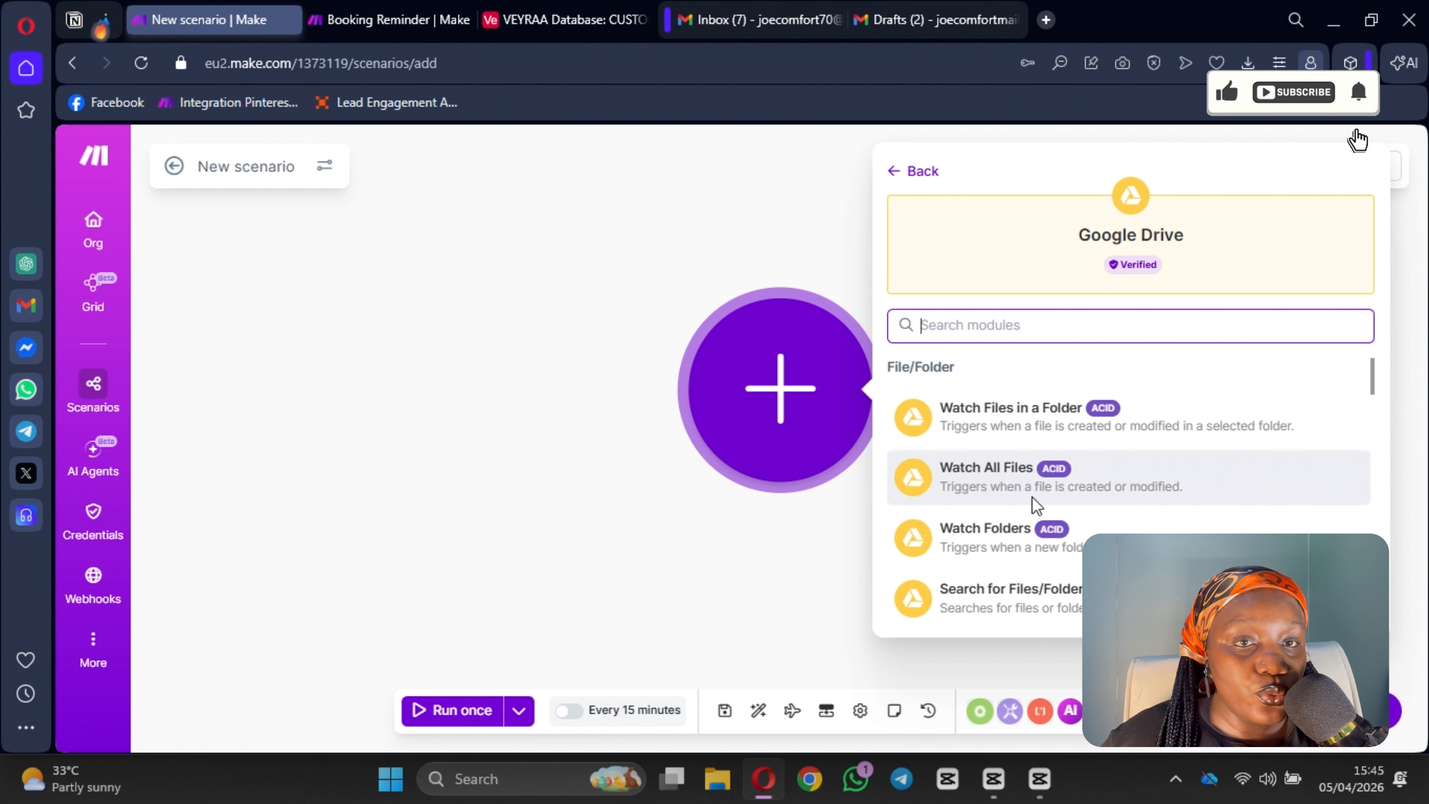
left_click(1015, 427)
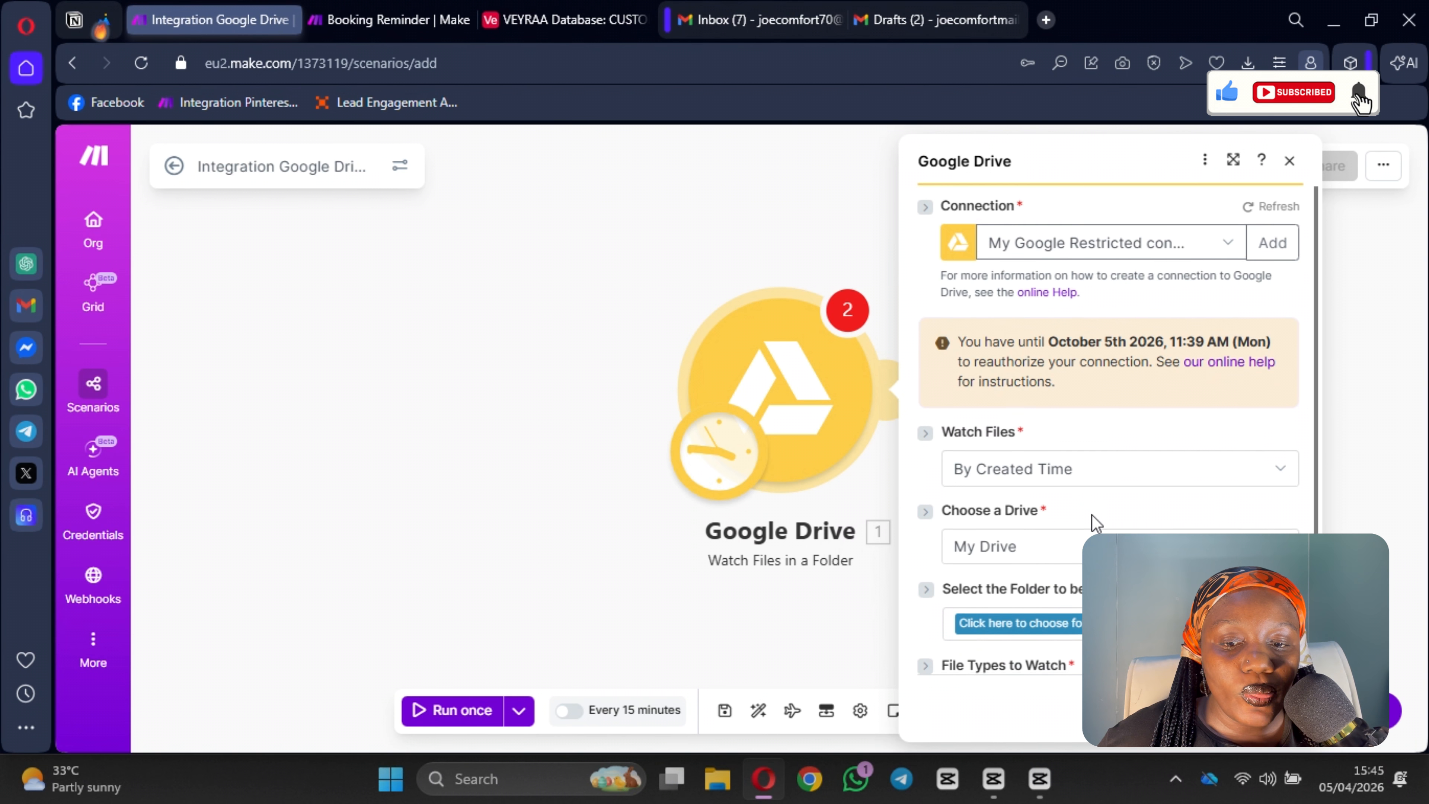
scroll(1090, 520, "down", 3)
left_click(1039, 446)
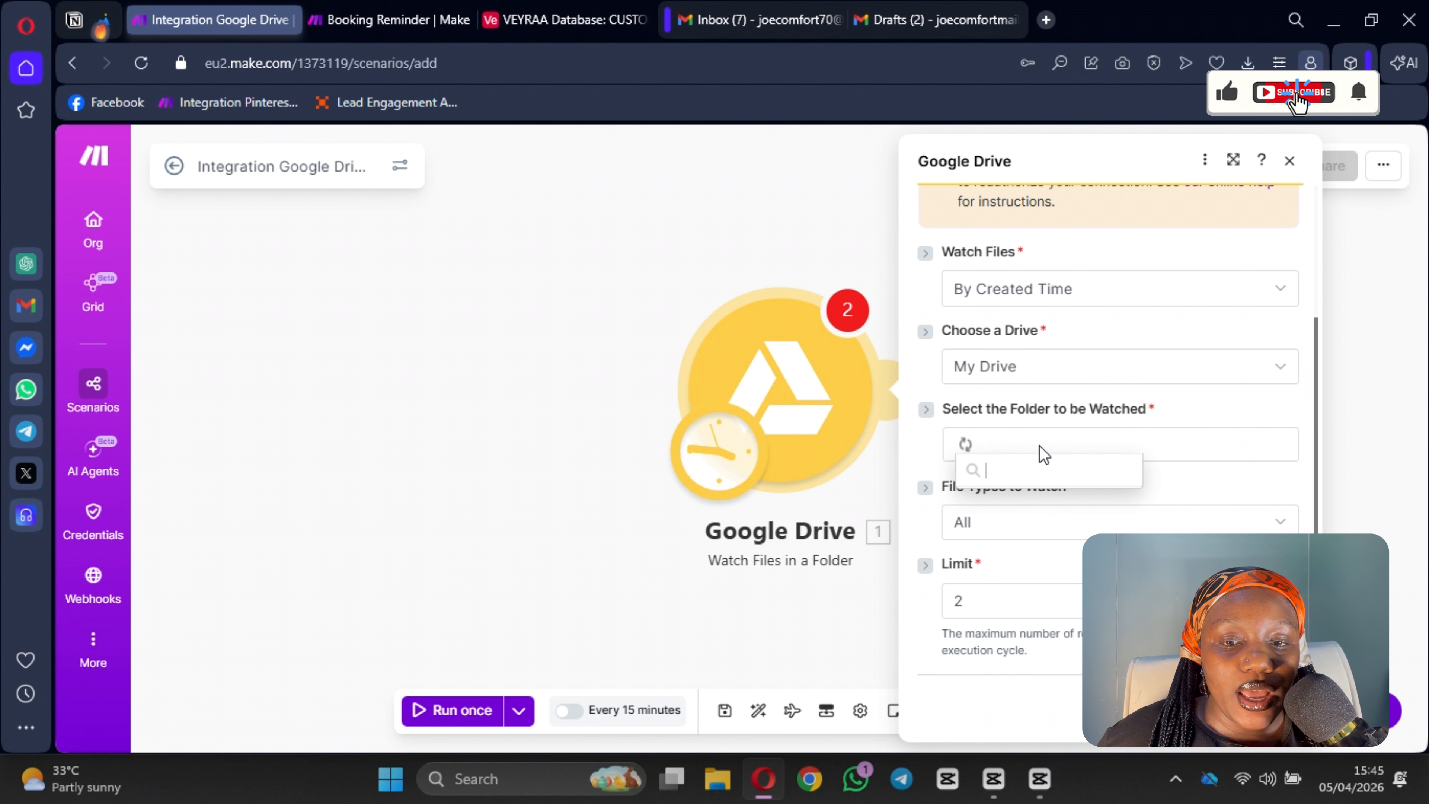
scroll(1122, 275, "up", 3)
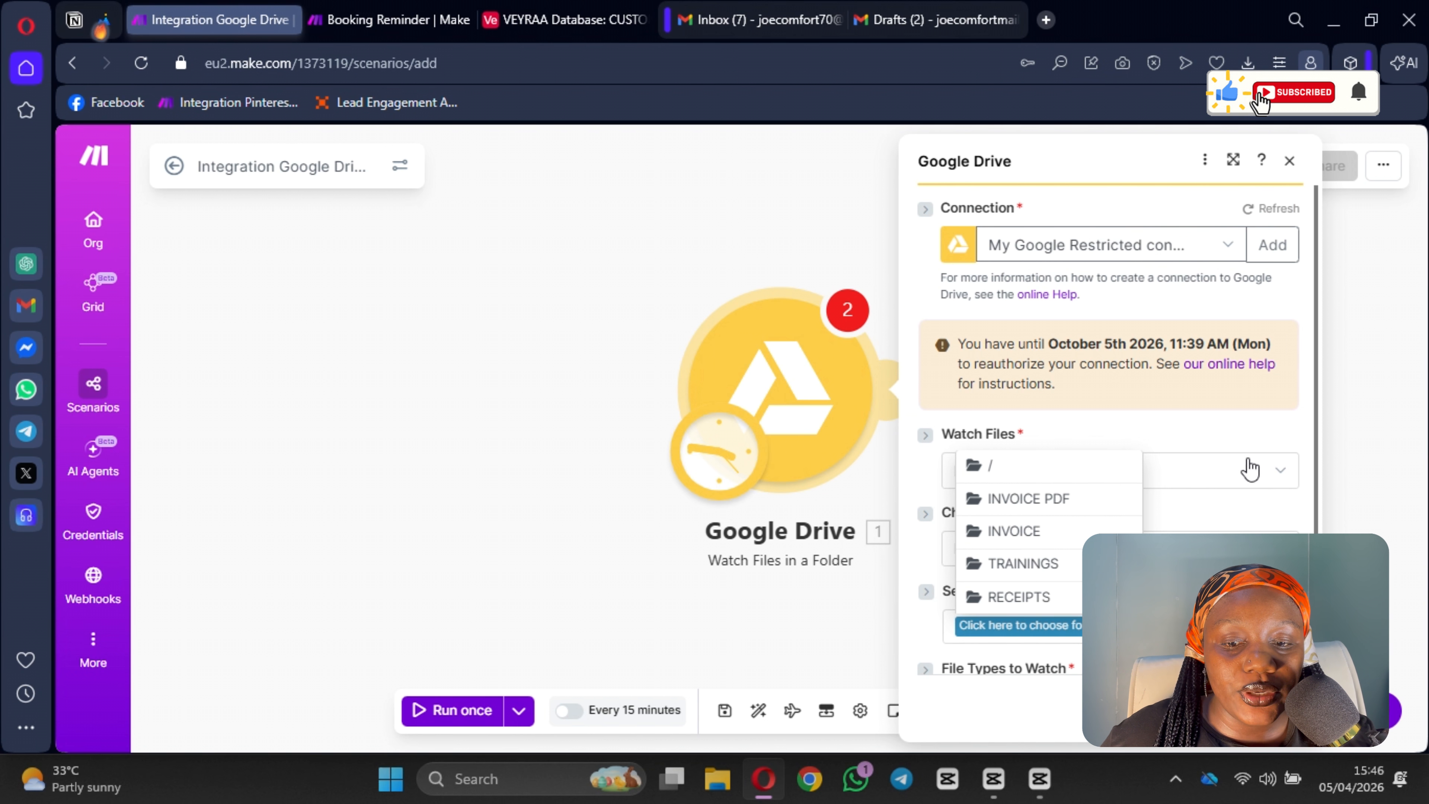
left_click(1061, 500)
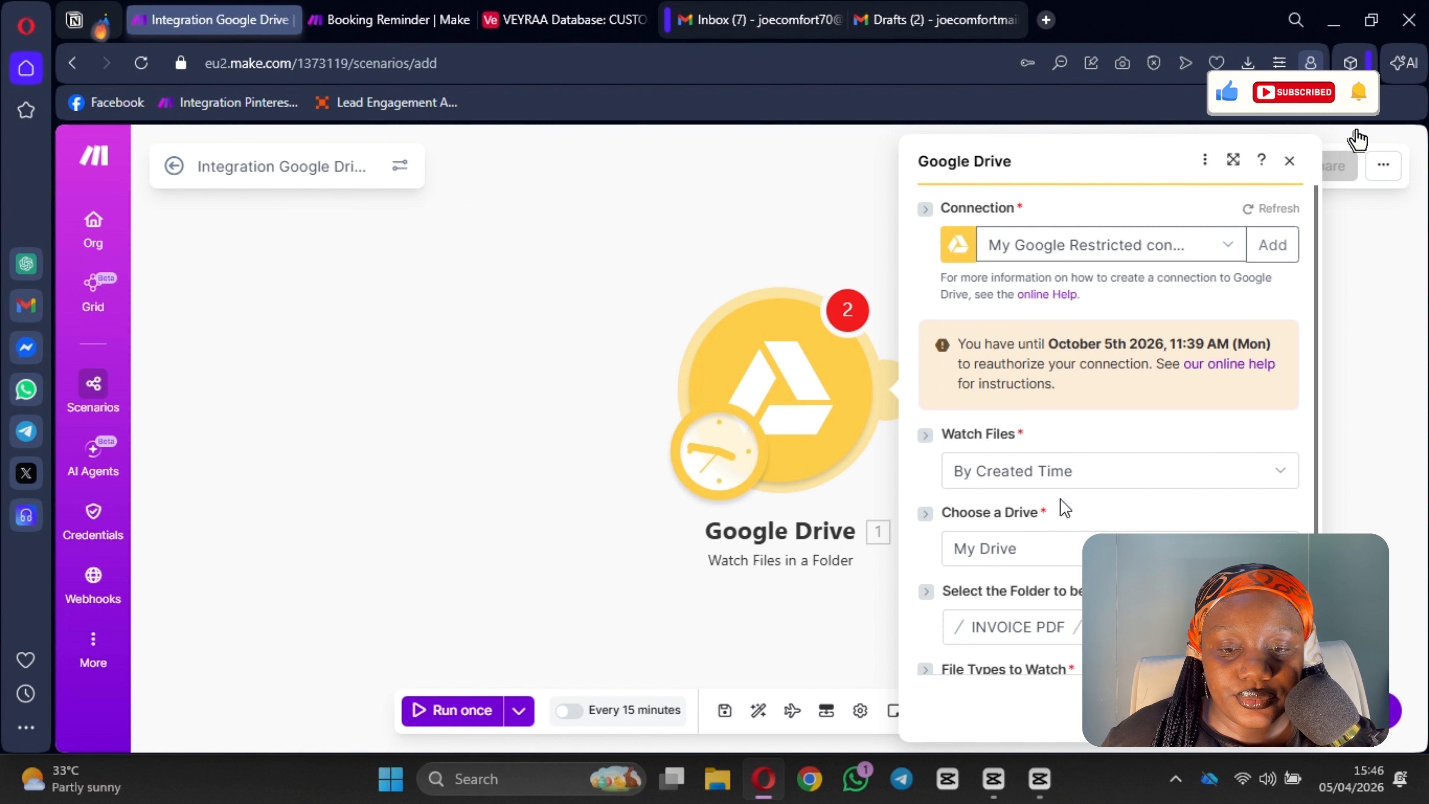
Step: Set the trigger's limit to 1
scroll(1118, 495, "down", 3)
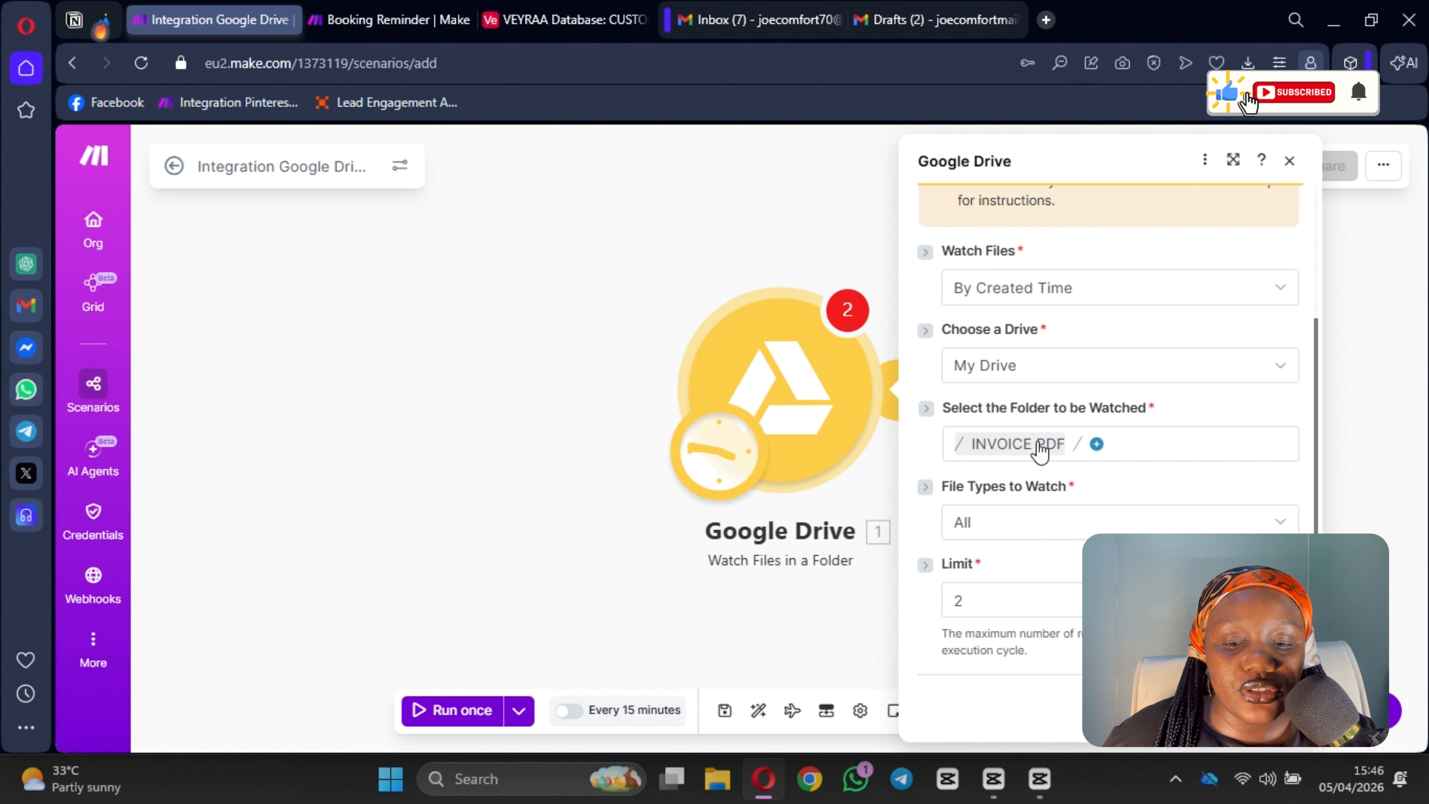
scroll(1119, 429, "up", 3)
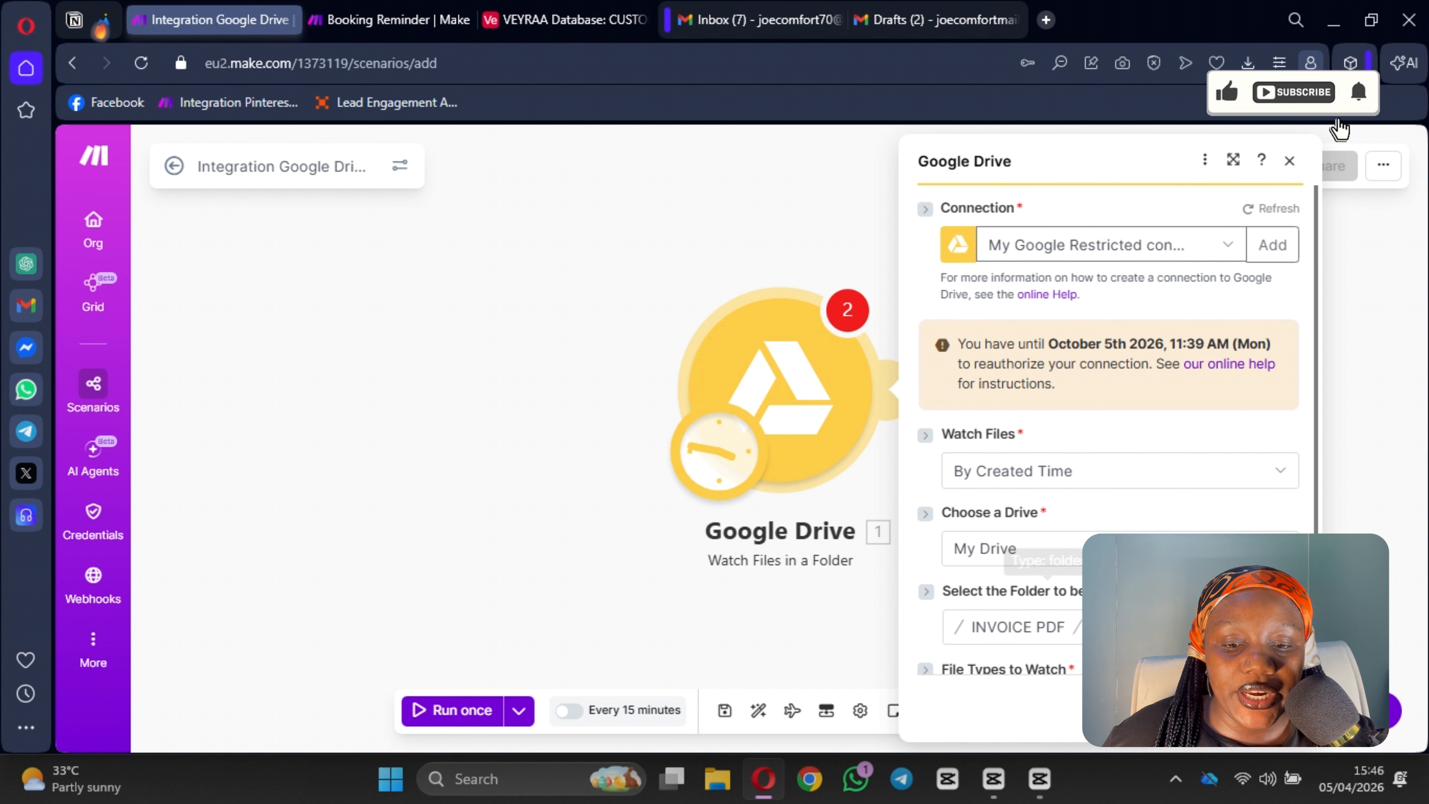
scroll(1118, 429, "down", 3)
left_click(1008, 600)
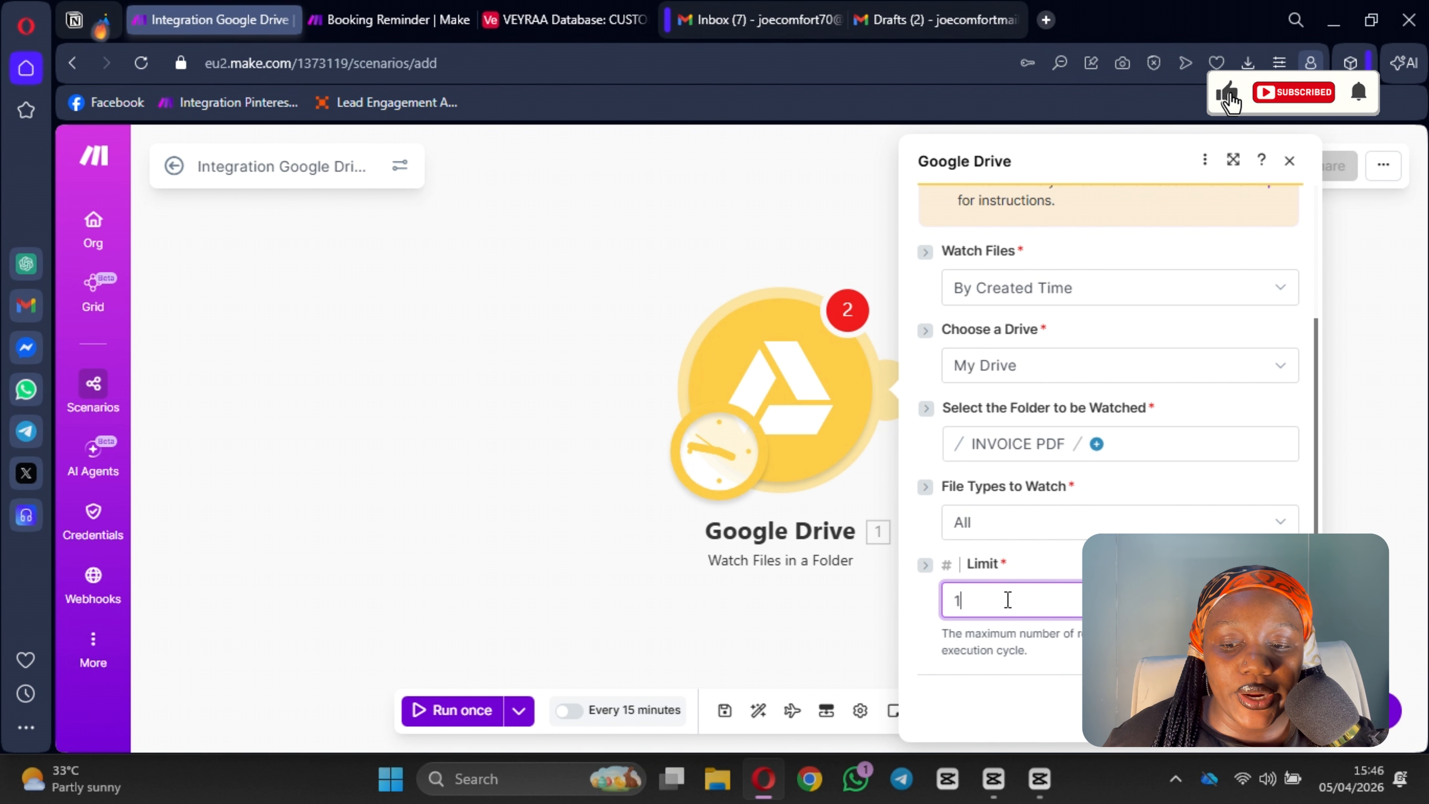
key("BackSpace")
type("1")
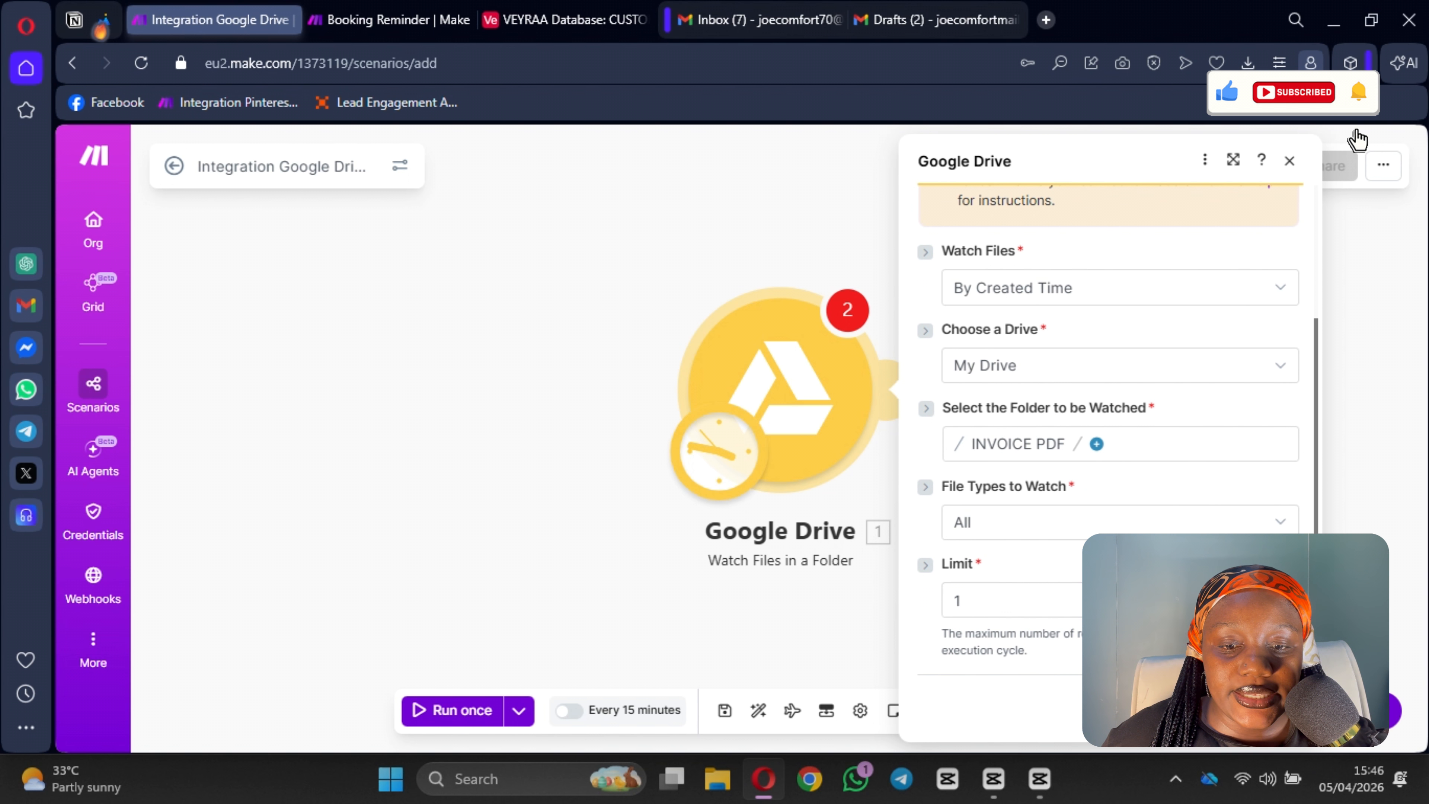
key("Return")
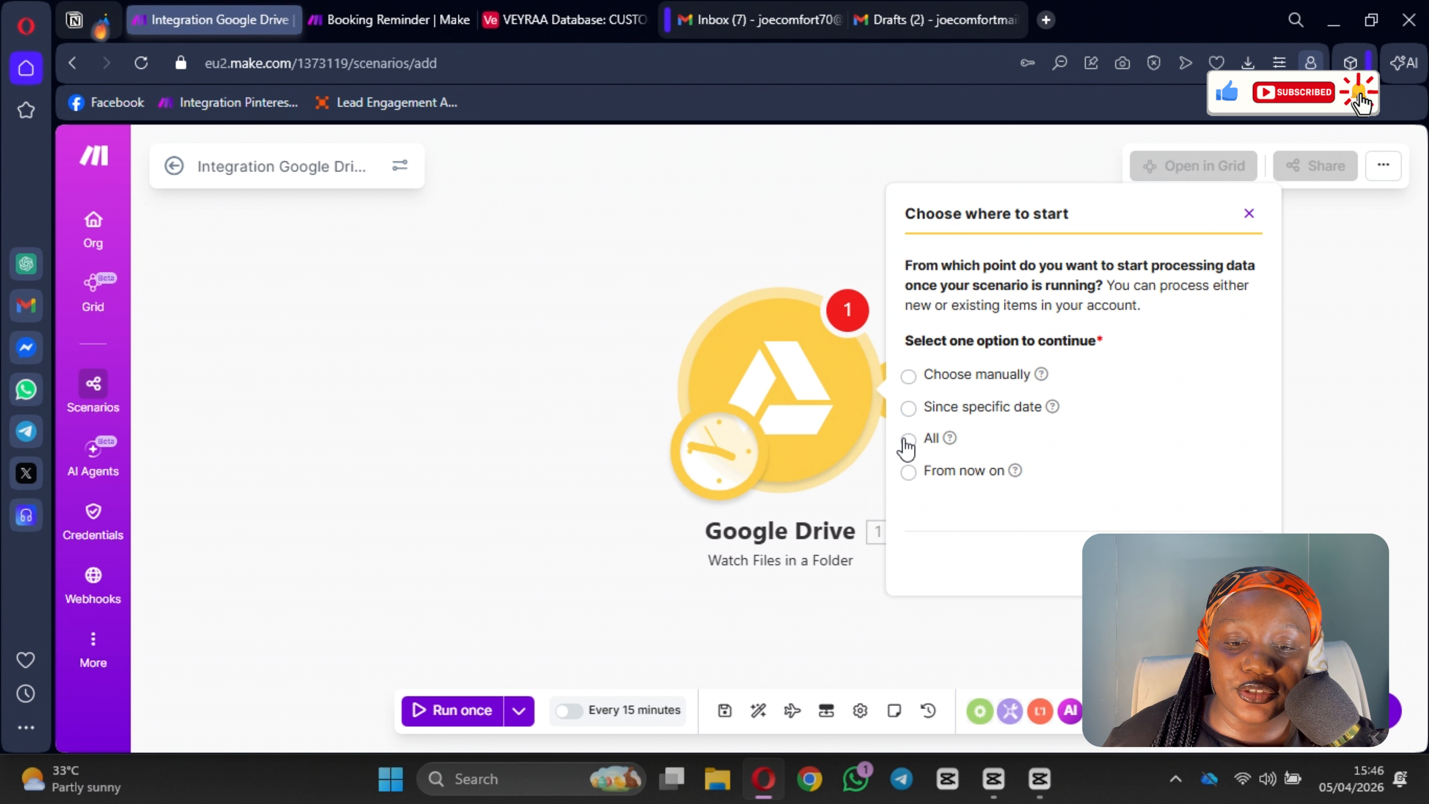
Step: Choose to start processing from All files, confirm, and save the scenario
left_click(908, 440)
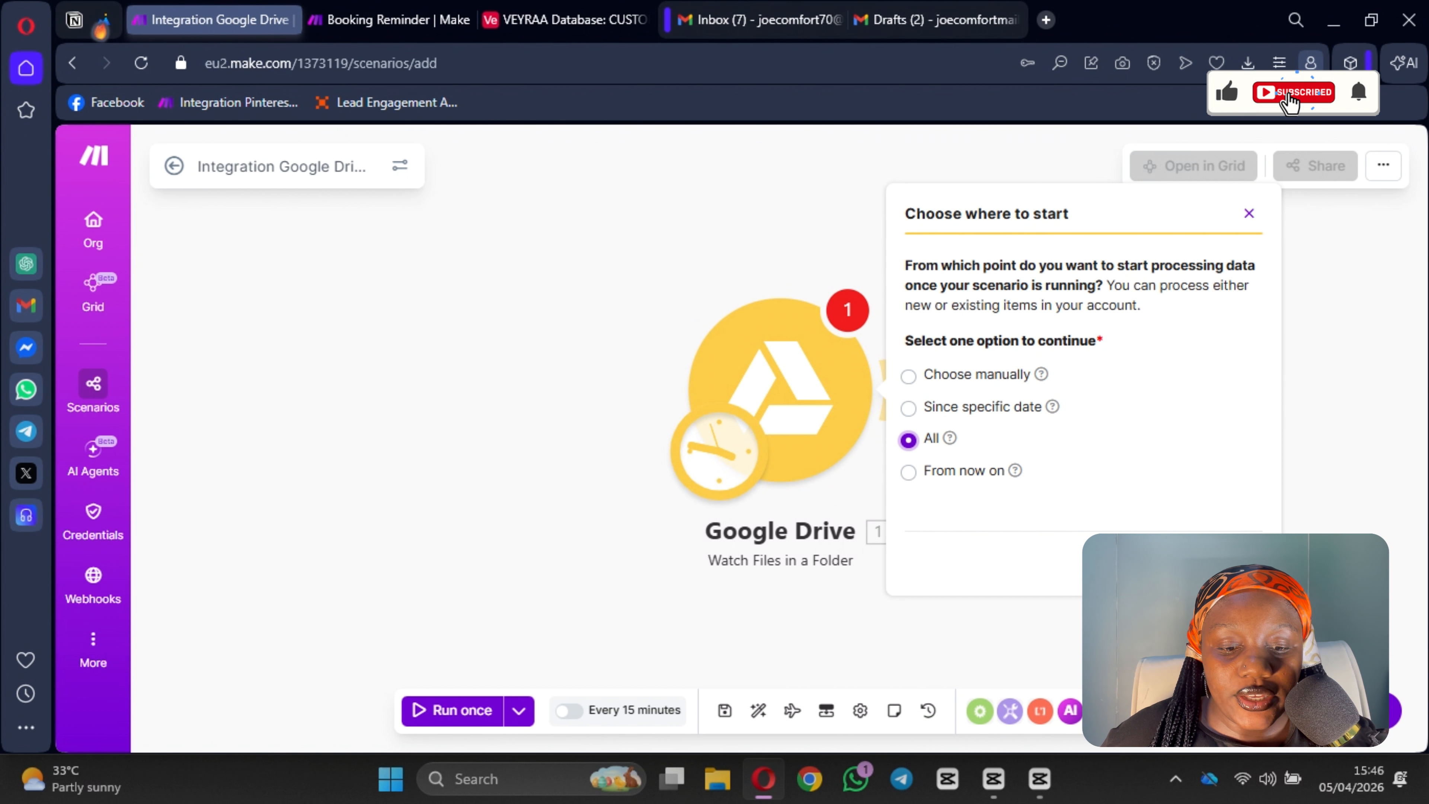
left_click(1237, 563)
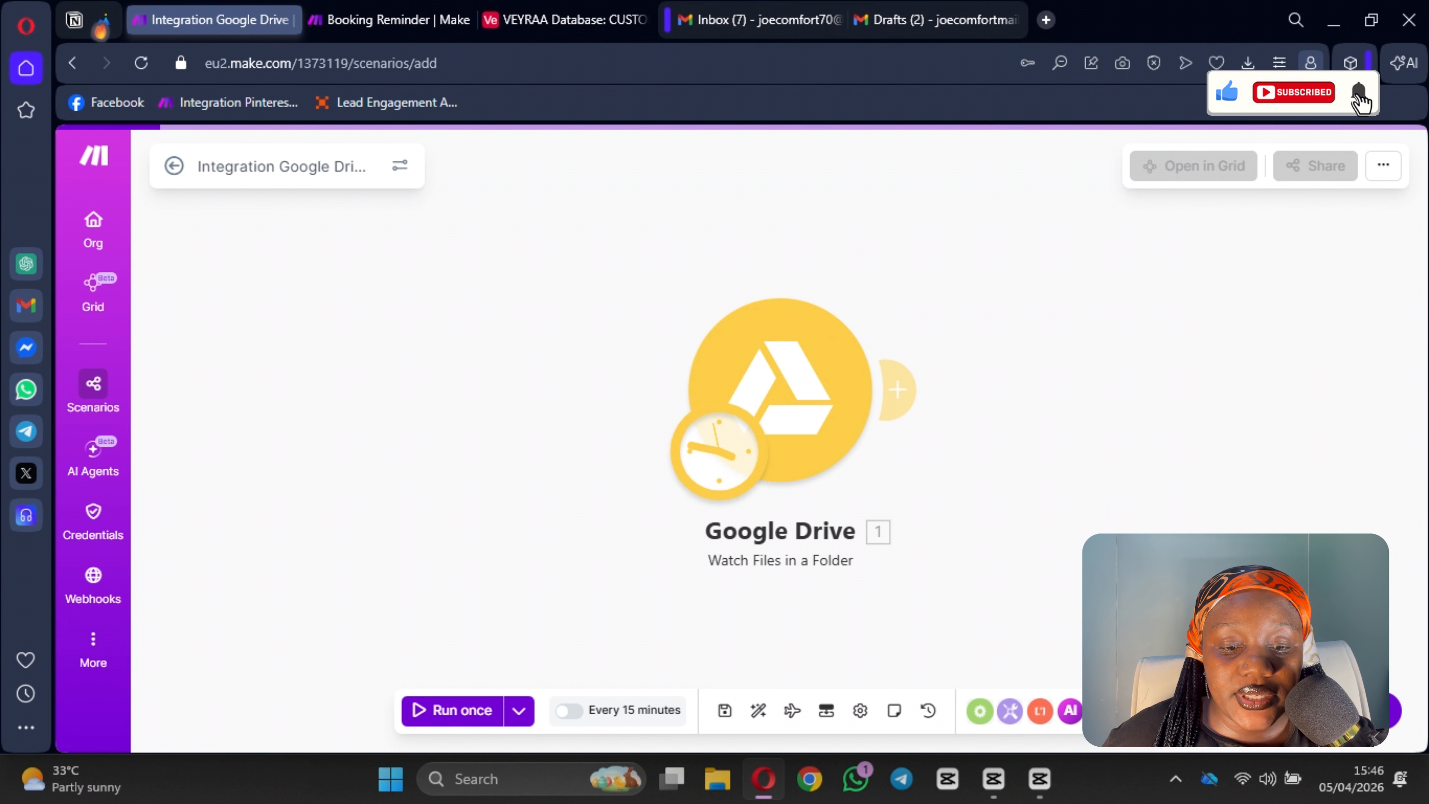
left_click(725, 712)
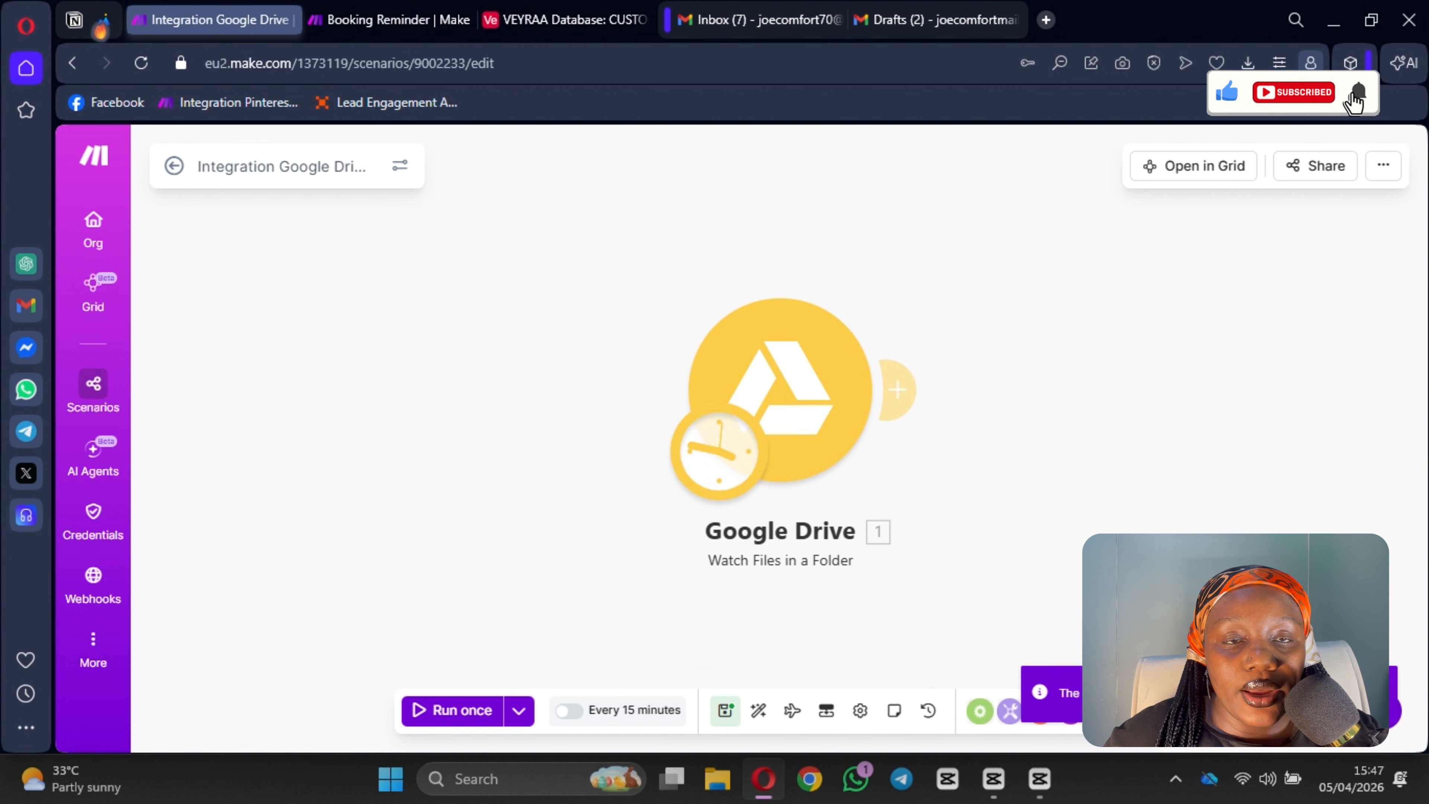
Step: Add a PDF.co AI Invoice Parser module after the Google Drive trigger
left_click_drag(1173, 564, 890, 569)
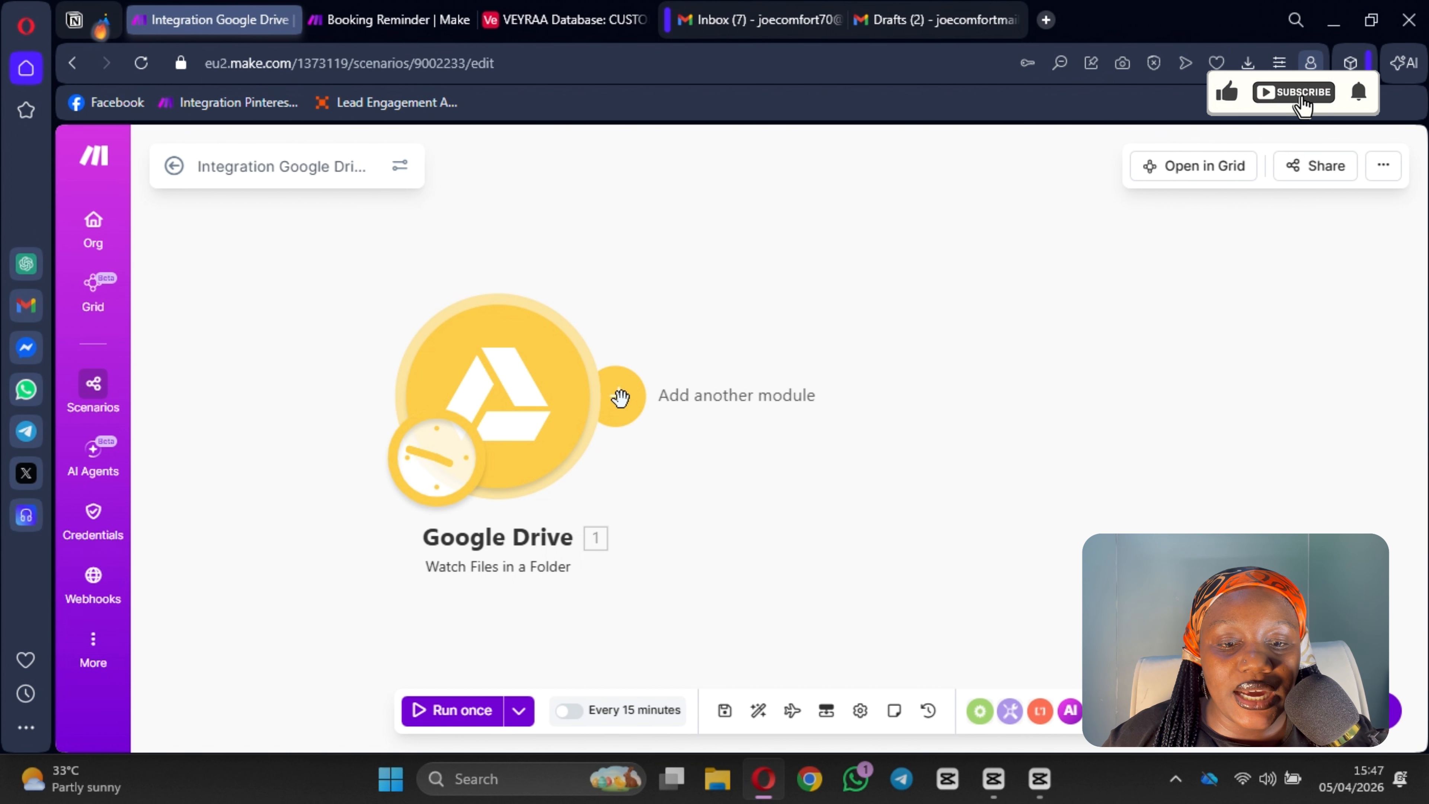
left_click(620, 397)
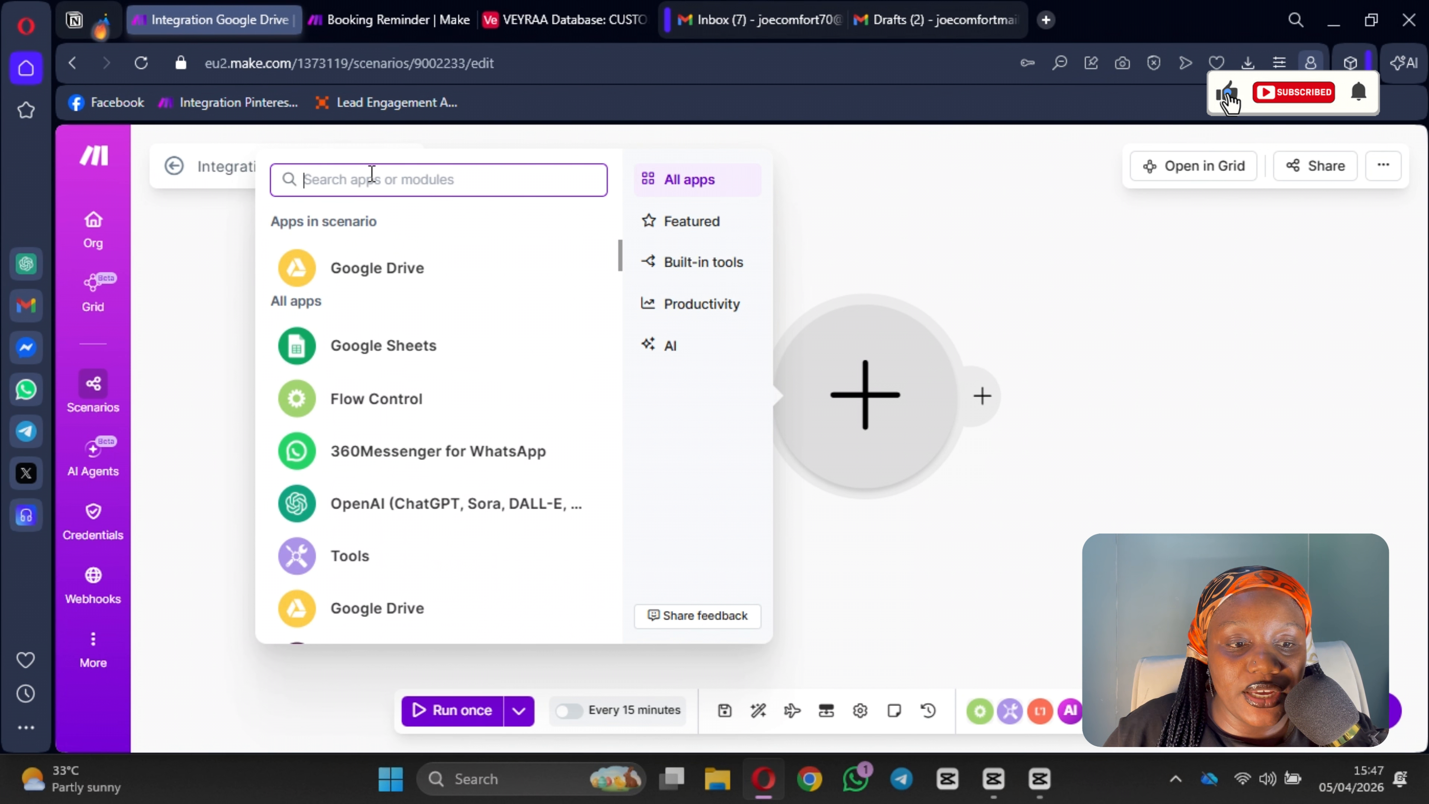
type("pdf")
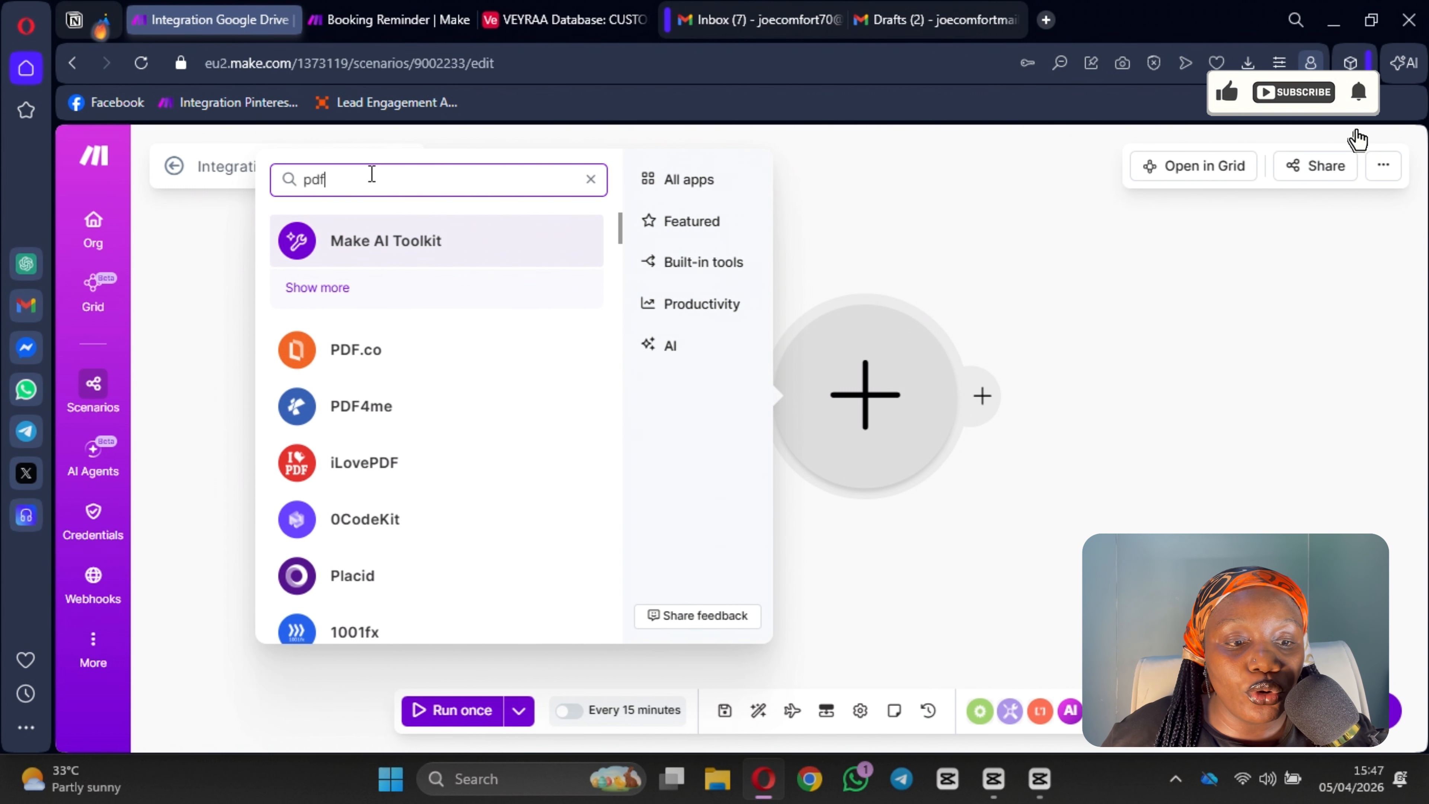
type(".co")
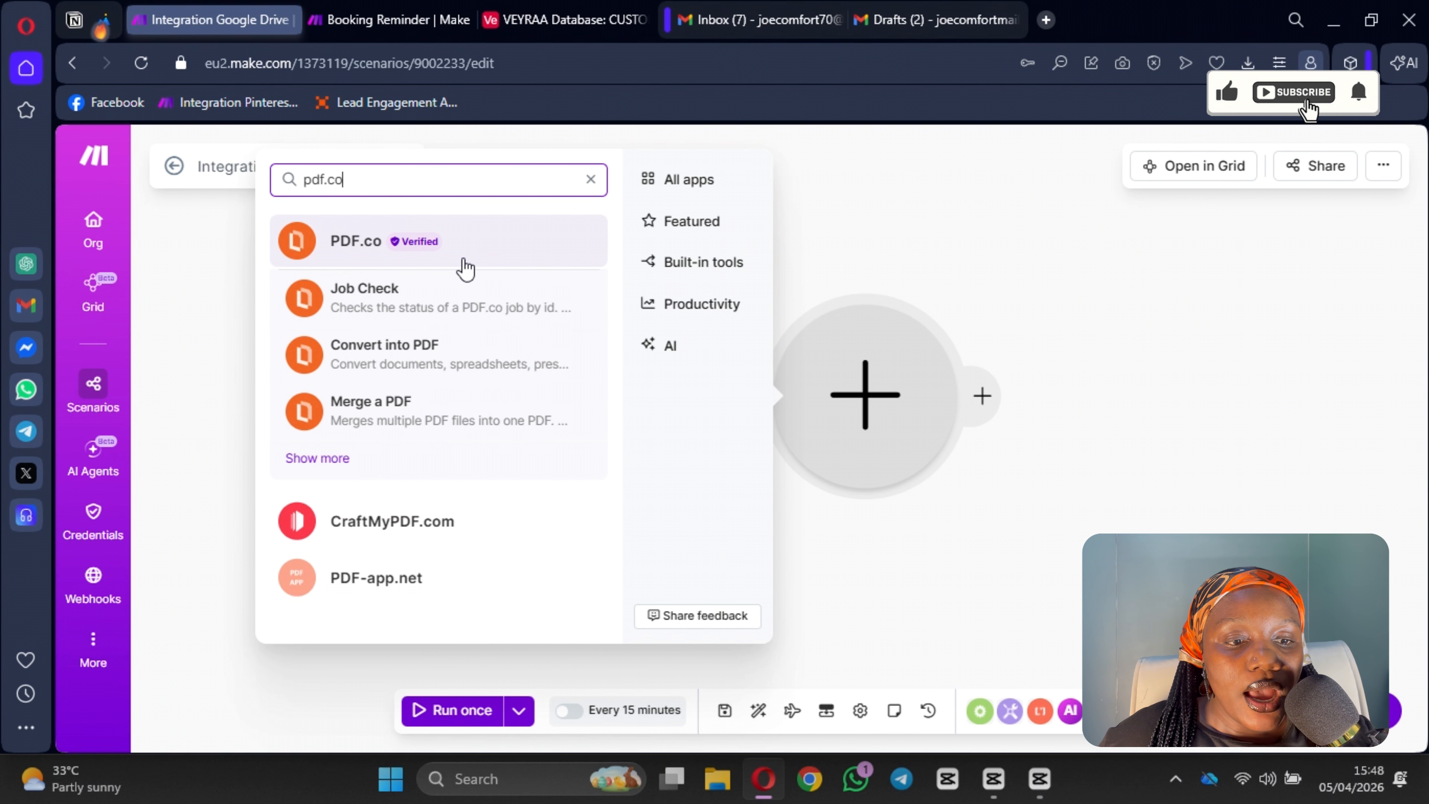
left_click(488, 247)
scroll(542, 404, "down", 4)
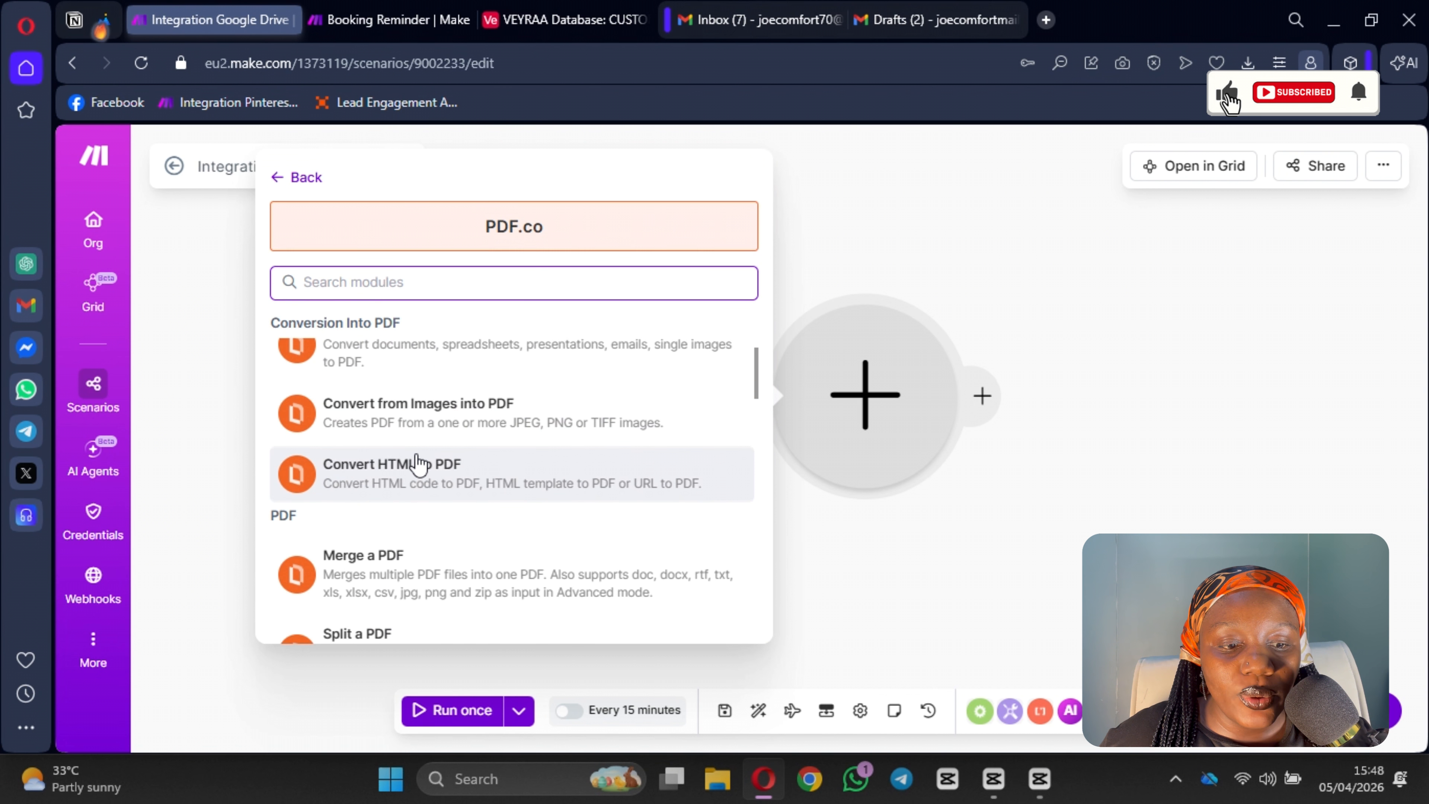
scroll(415, 457, "up", 2)
scroll(484, 437, "down", 4)
scroll(454, 482, "down", 3)
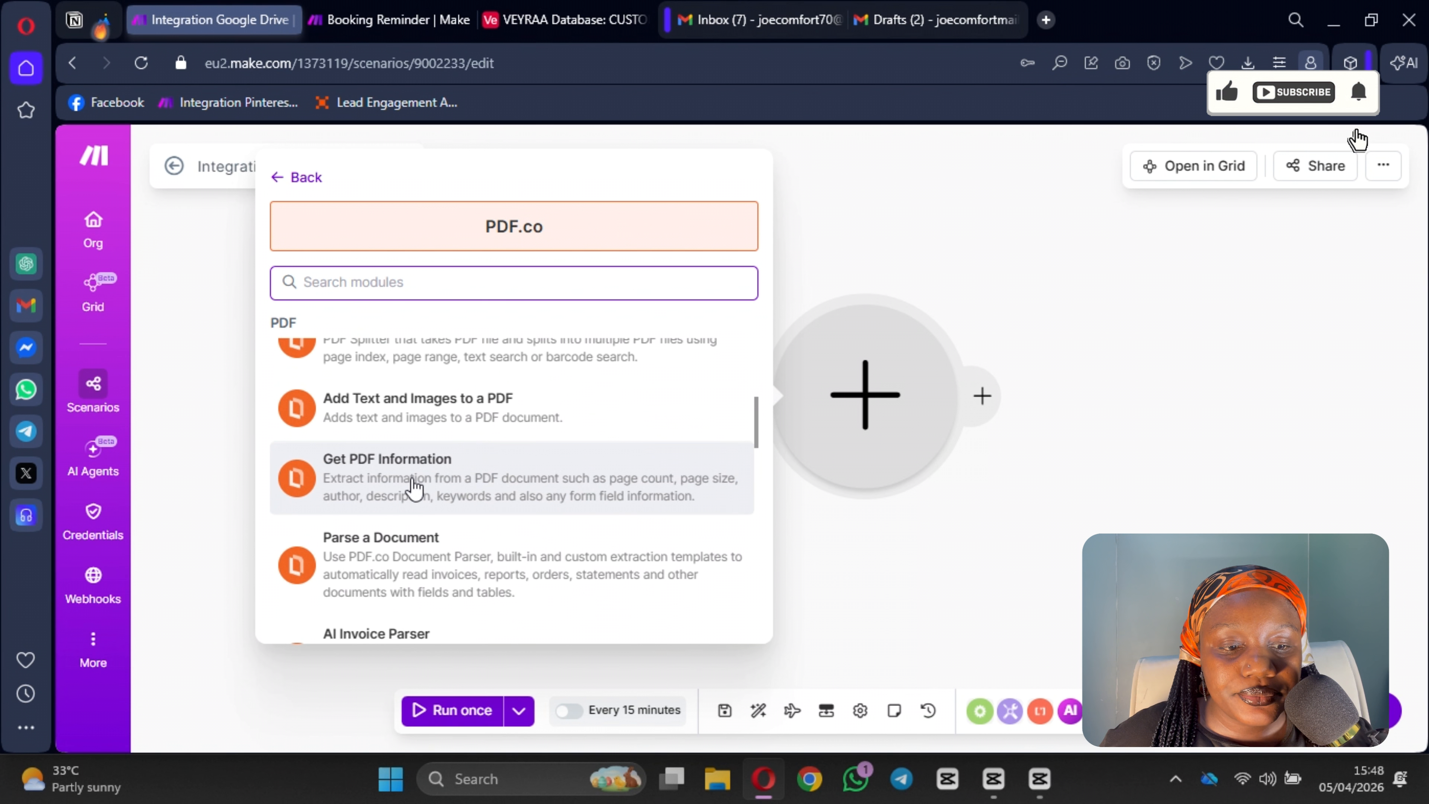
scroll(414, 473, "down", 3)
scroll(426, 450, "up", 1)
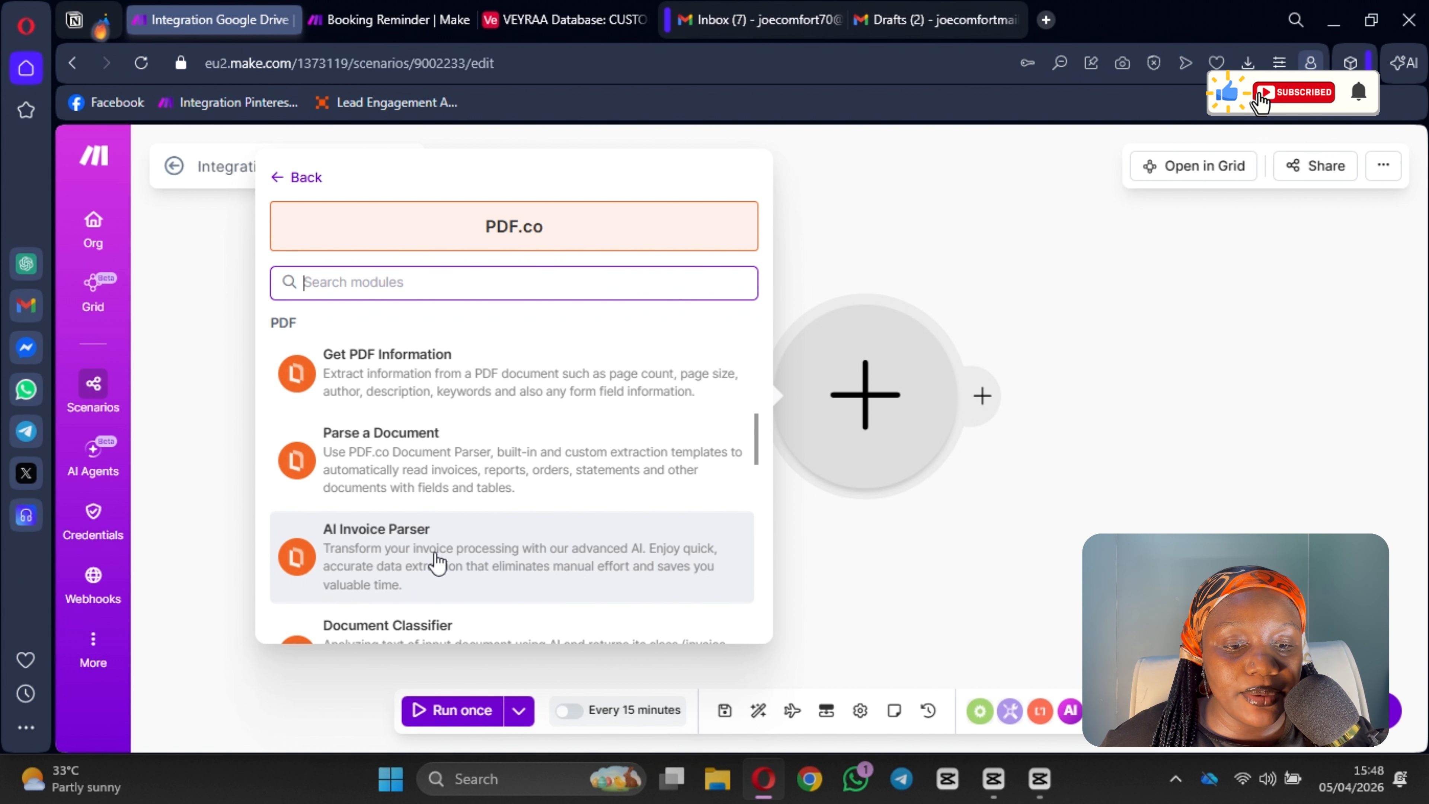
left_click(436, 563)
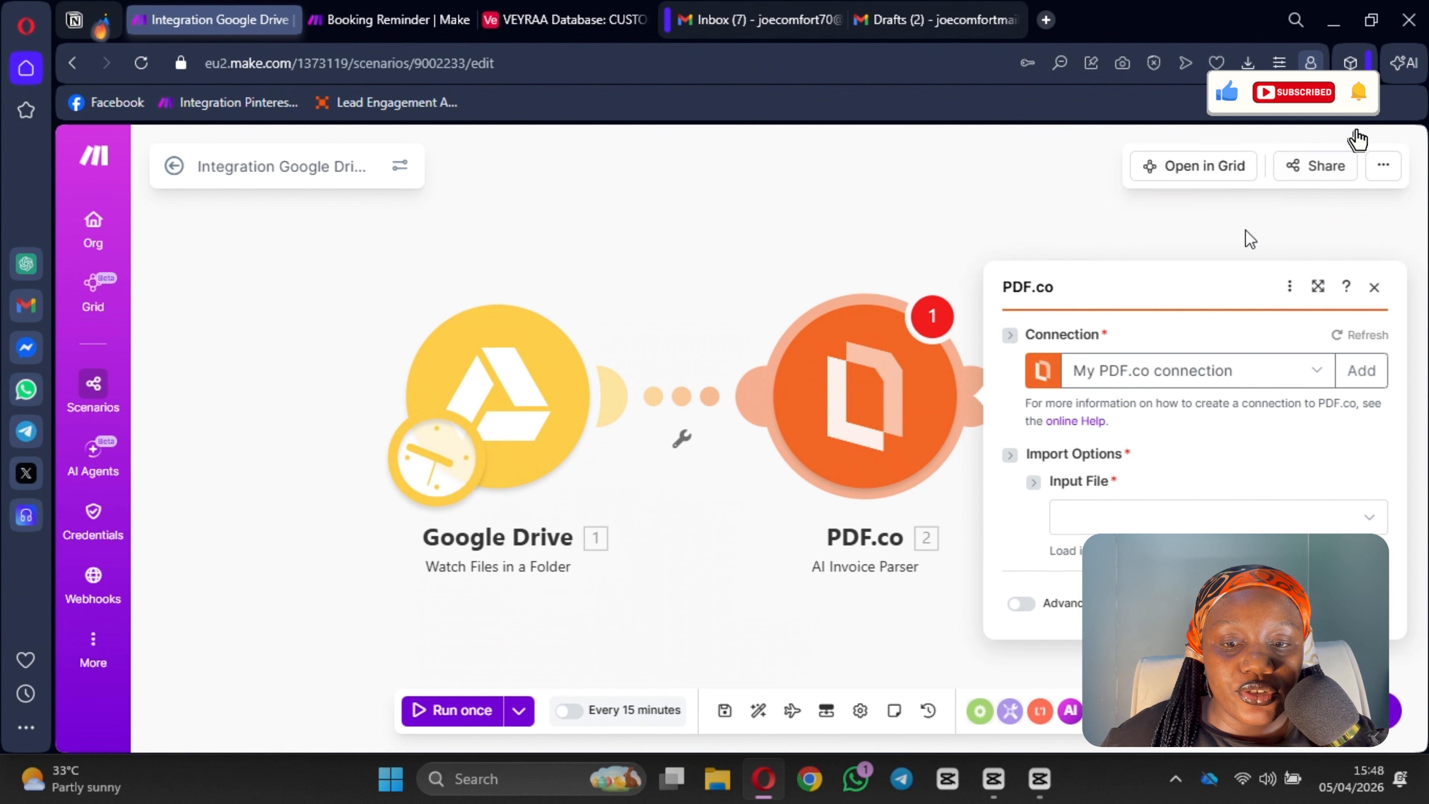
scroll(1132, 406, "down", 1)
left_click(1106, 348)
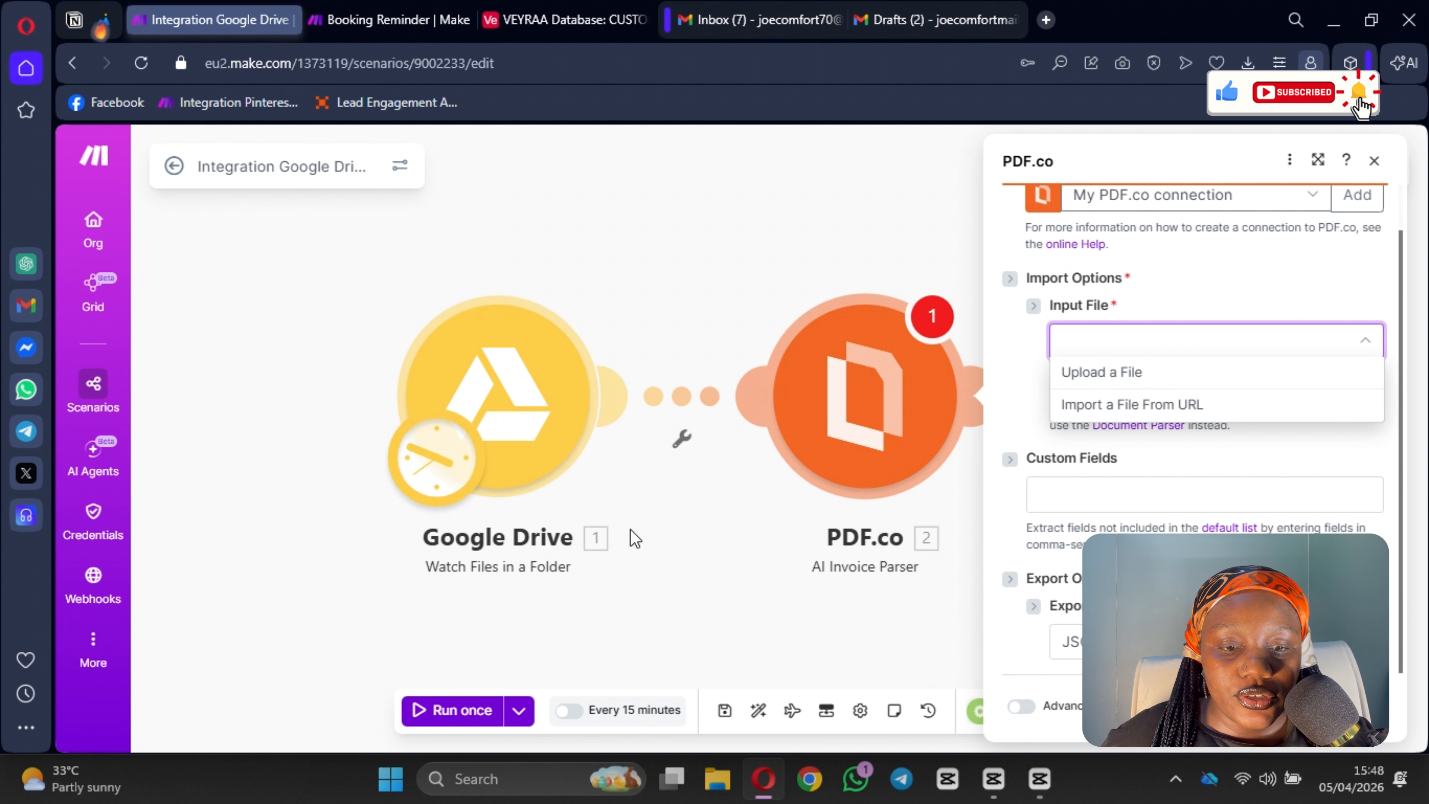
left_click(717, 613)
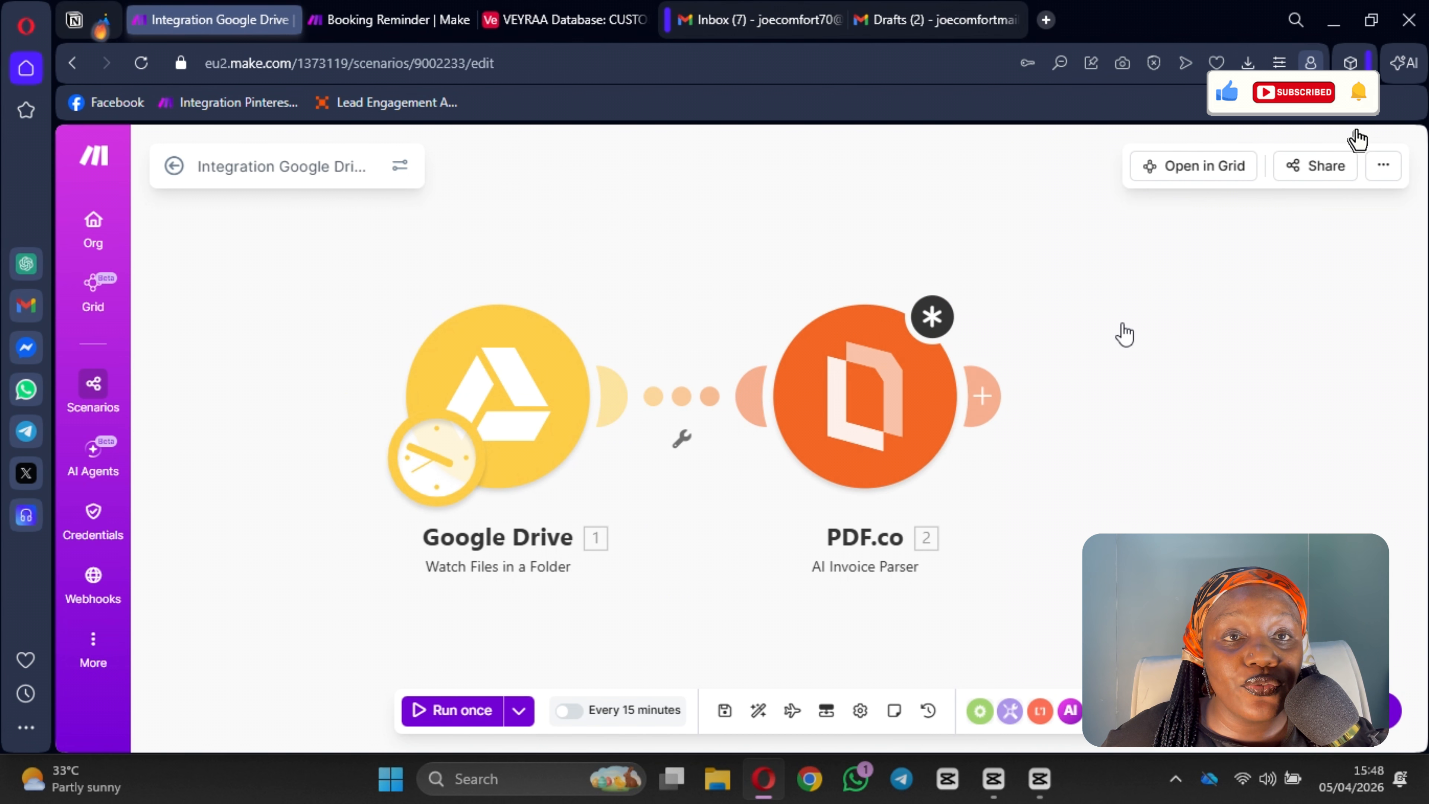
Step: Insert a Google Drive Download a File module between the trigger and the PDF.co module
left_click(674, 398)
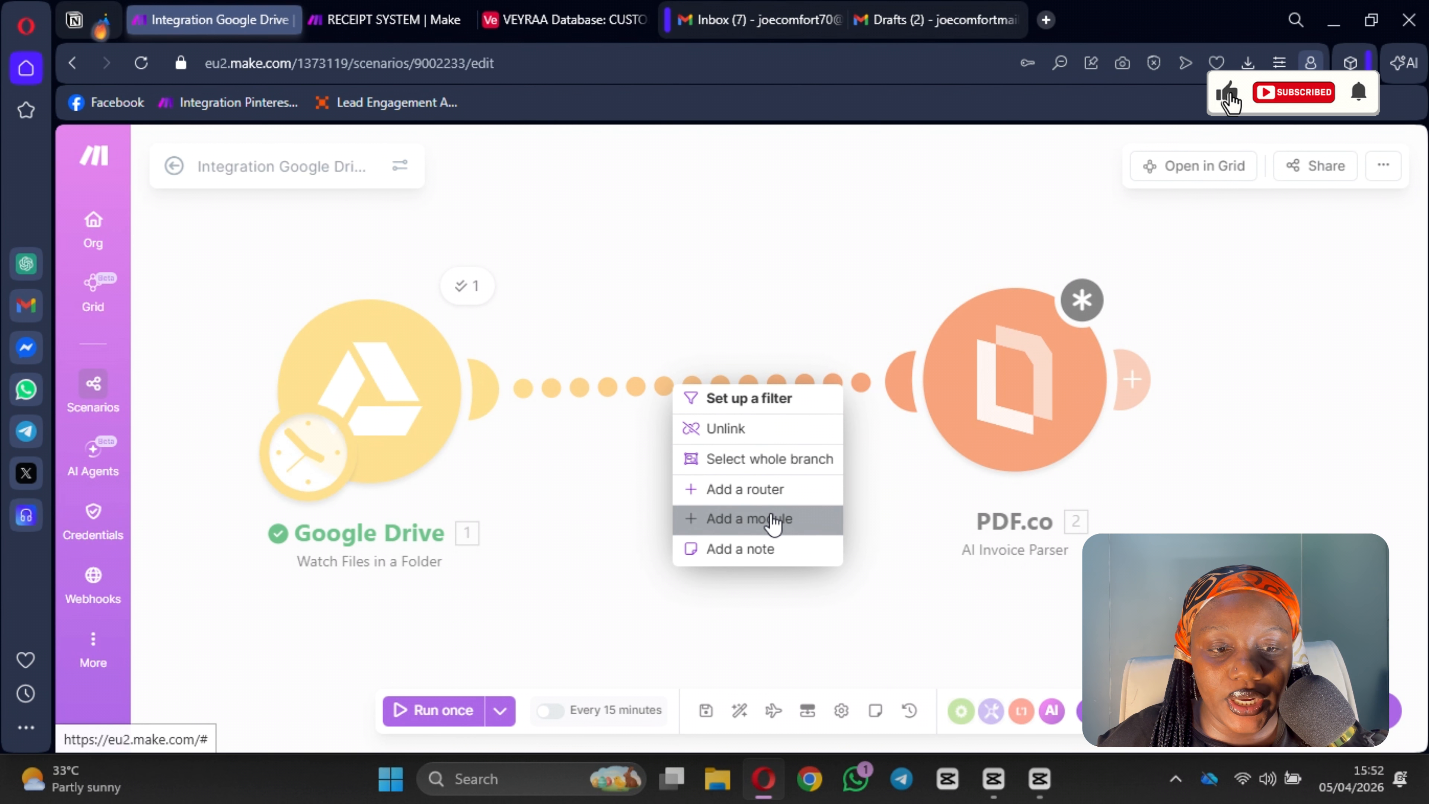
left_click(766, 518)
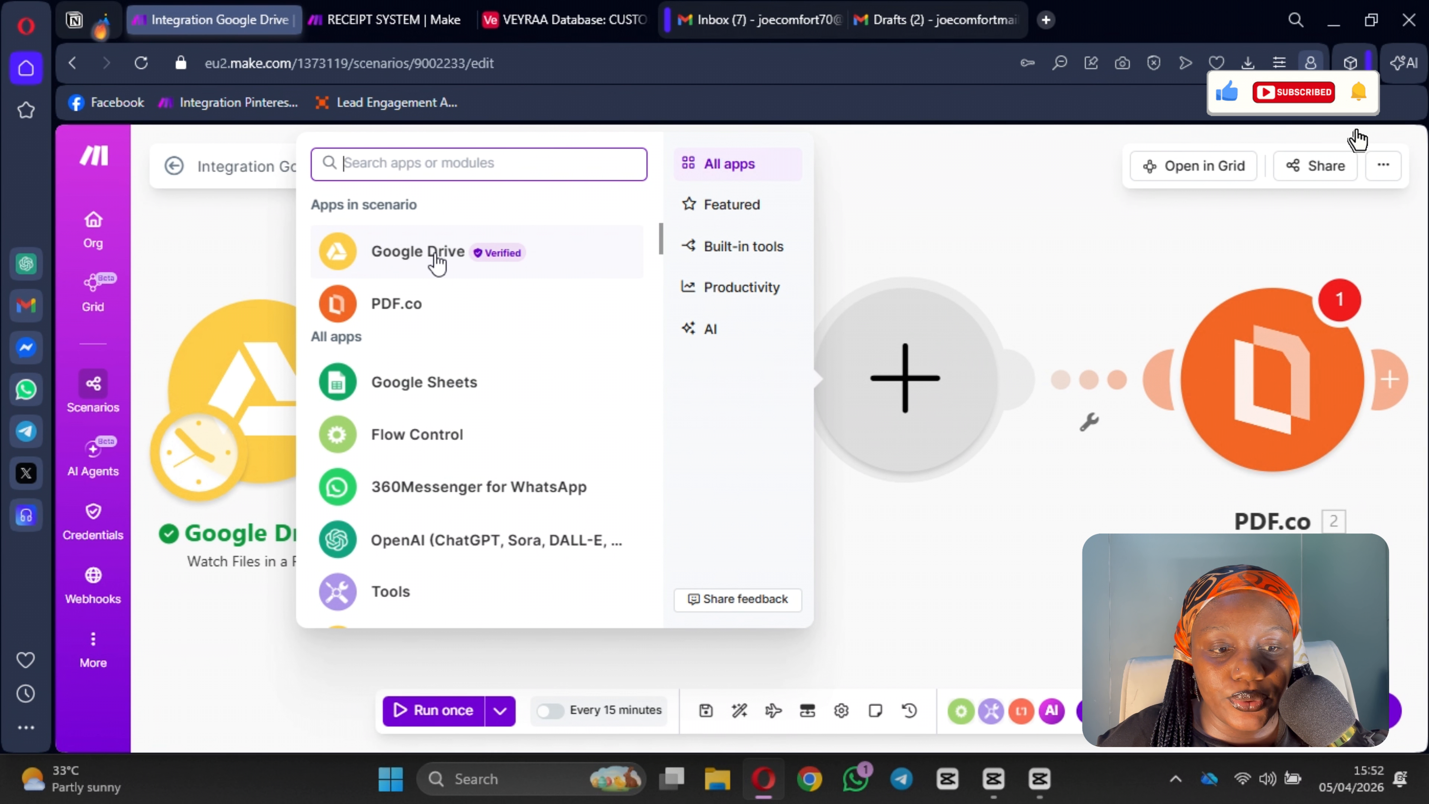
left_click(437, 262)
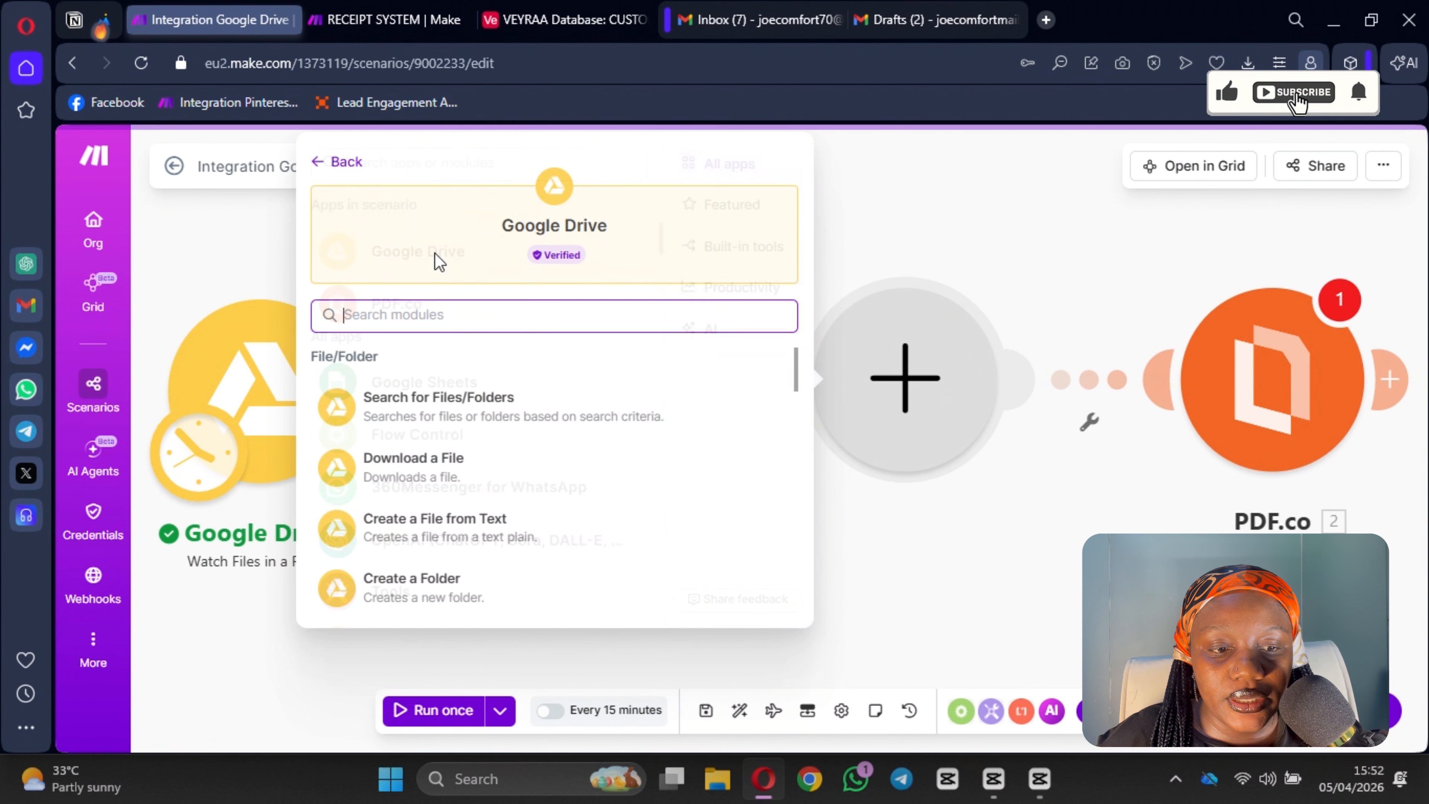
left_click(484, 471)
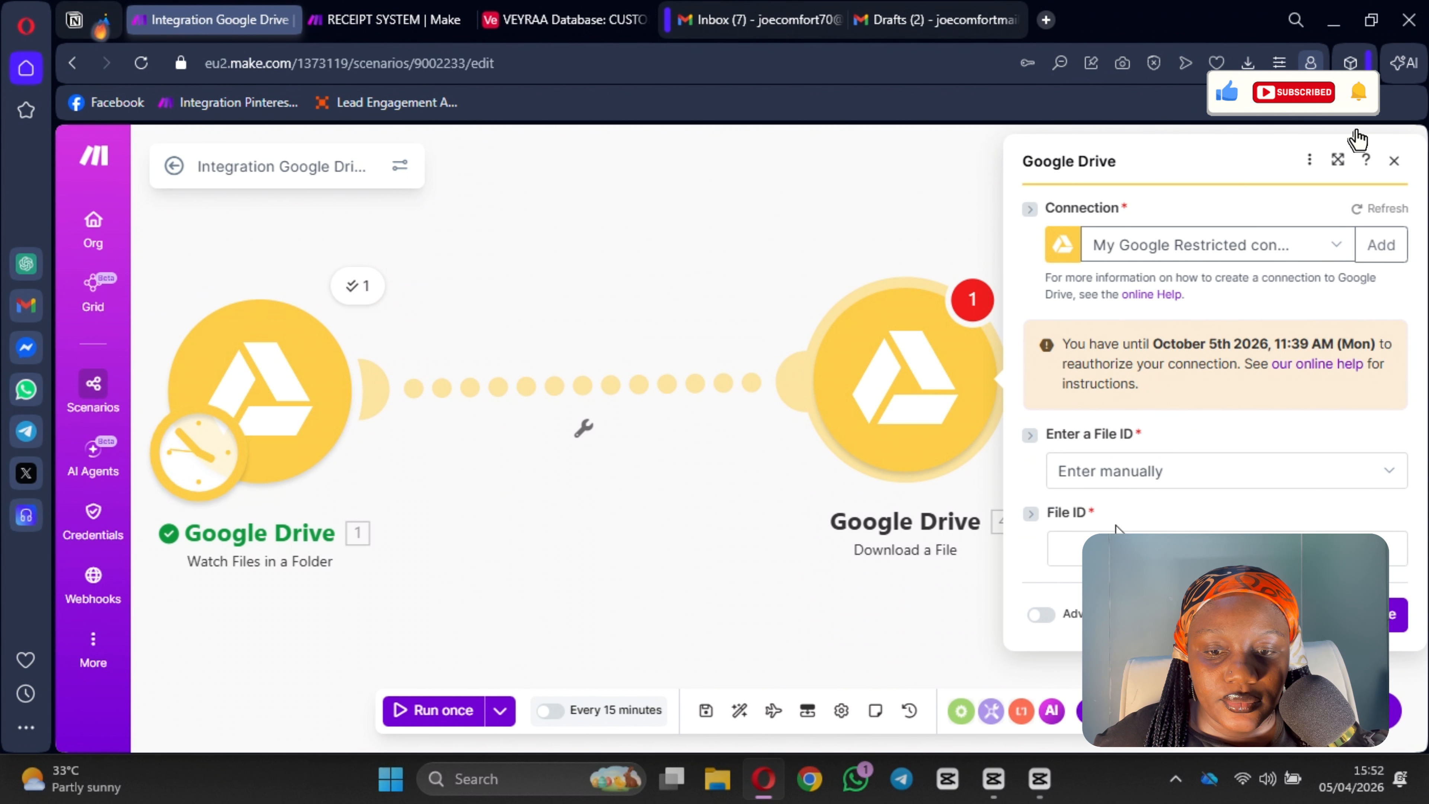
Step: Map the trigger's File ID into the Download a File module's File ID and save the scenario anyway
left_click(1117, 547)
left_click(743, 344)
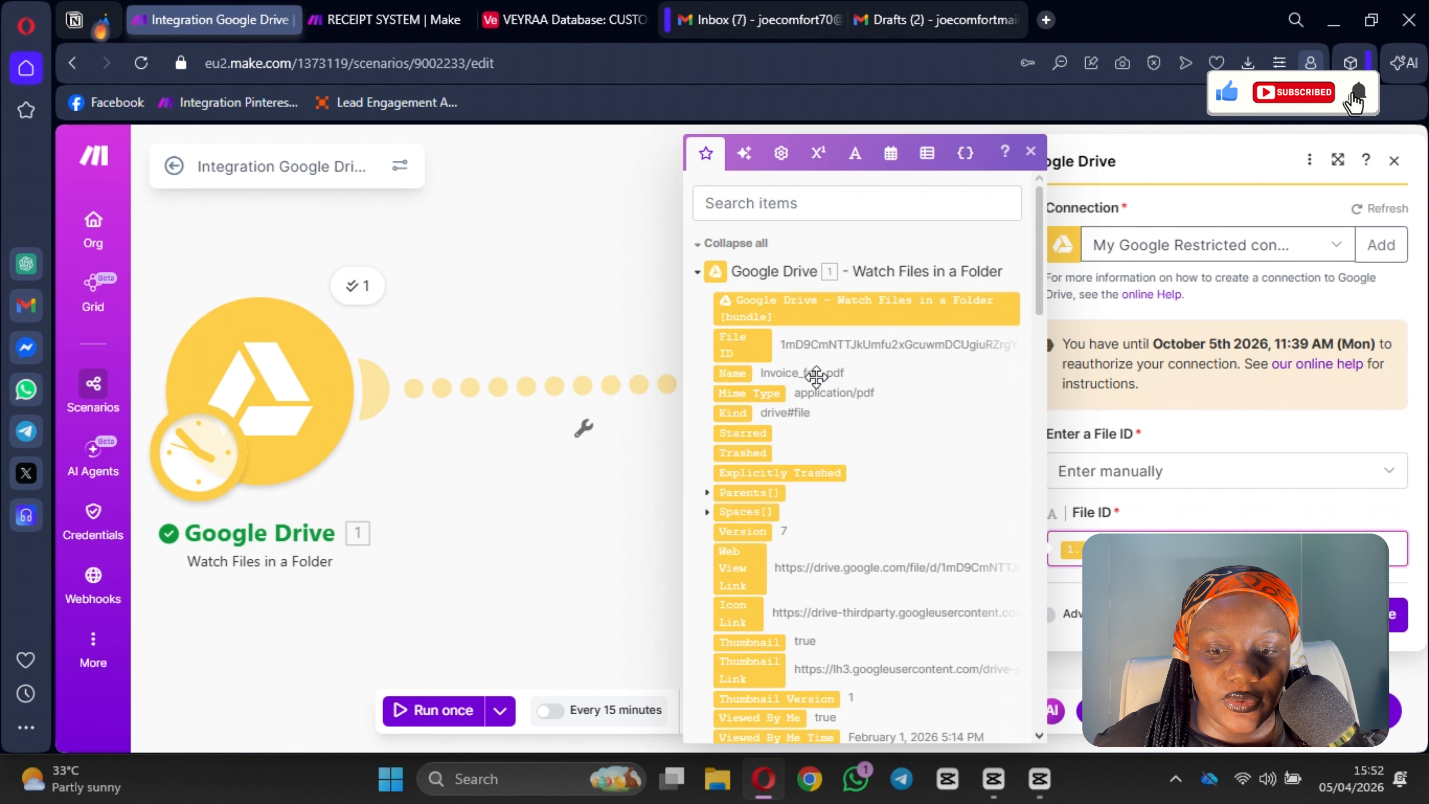
left_click(1381, 616)
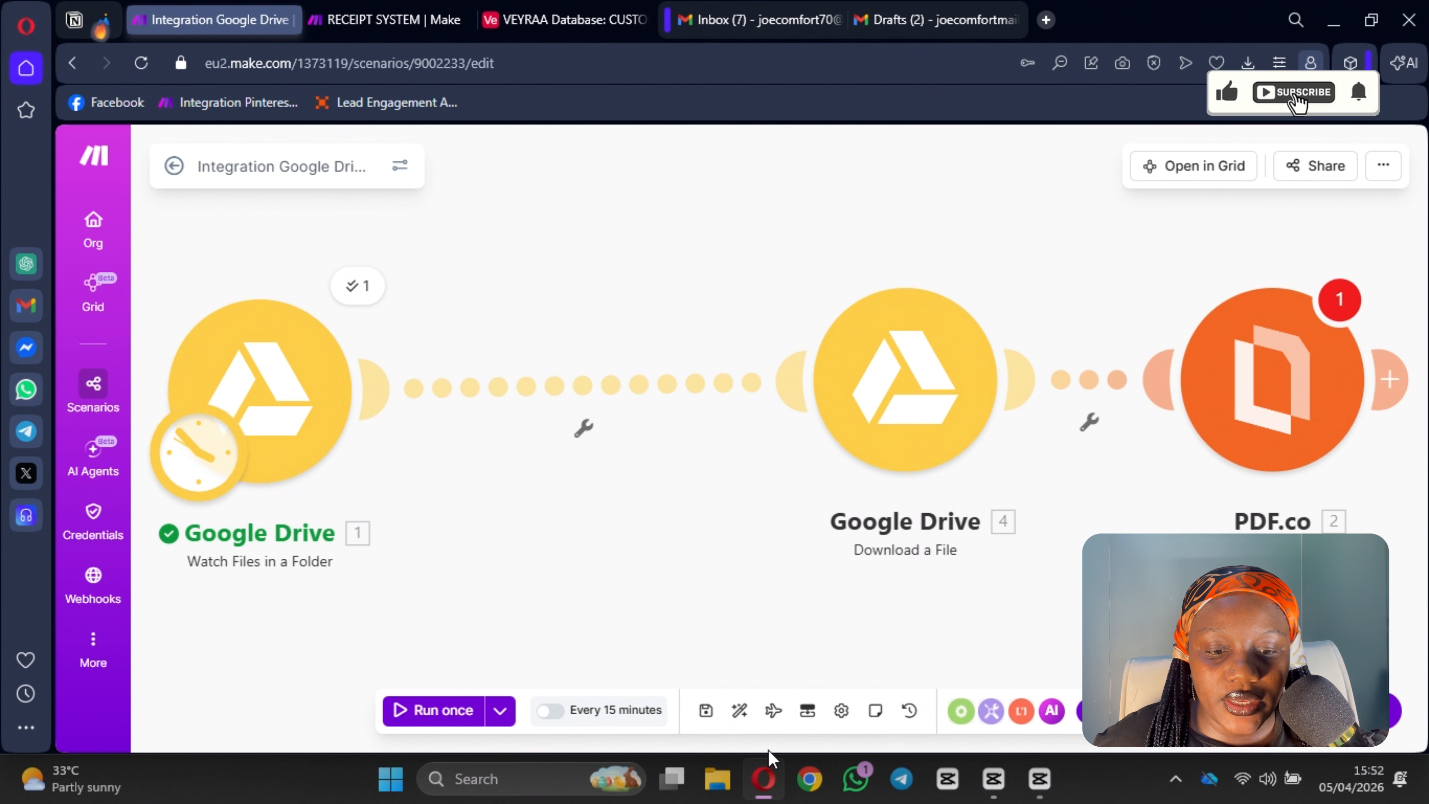
left_click(704, 711)
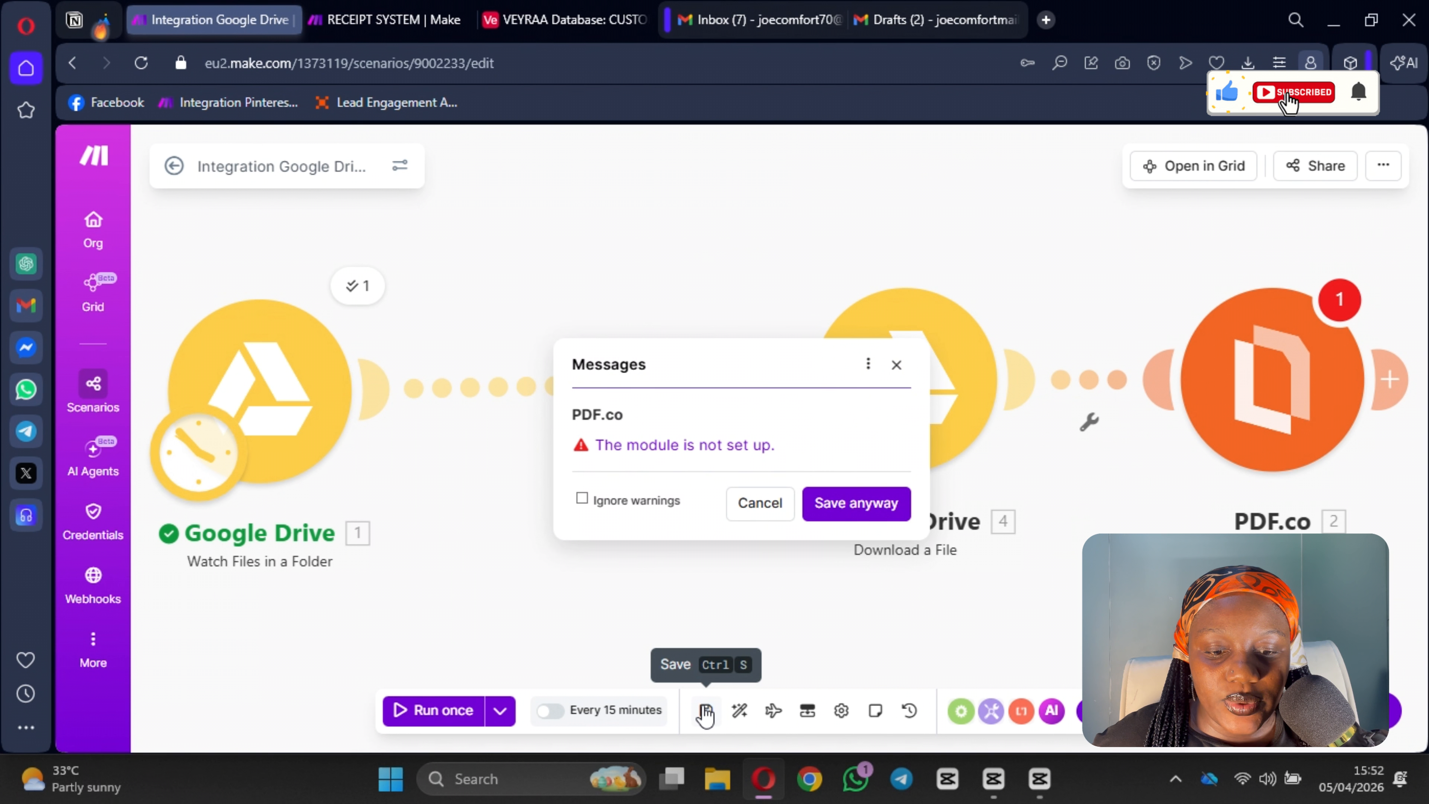
left_click(838, 507)
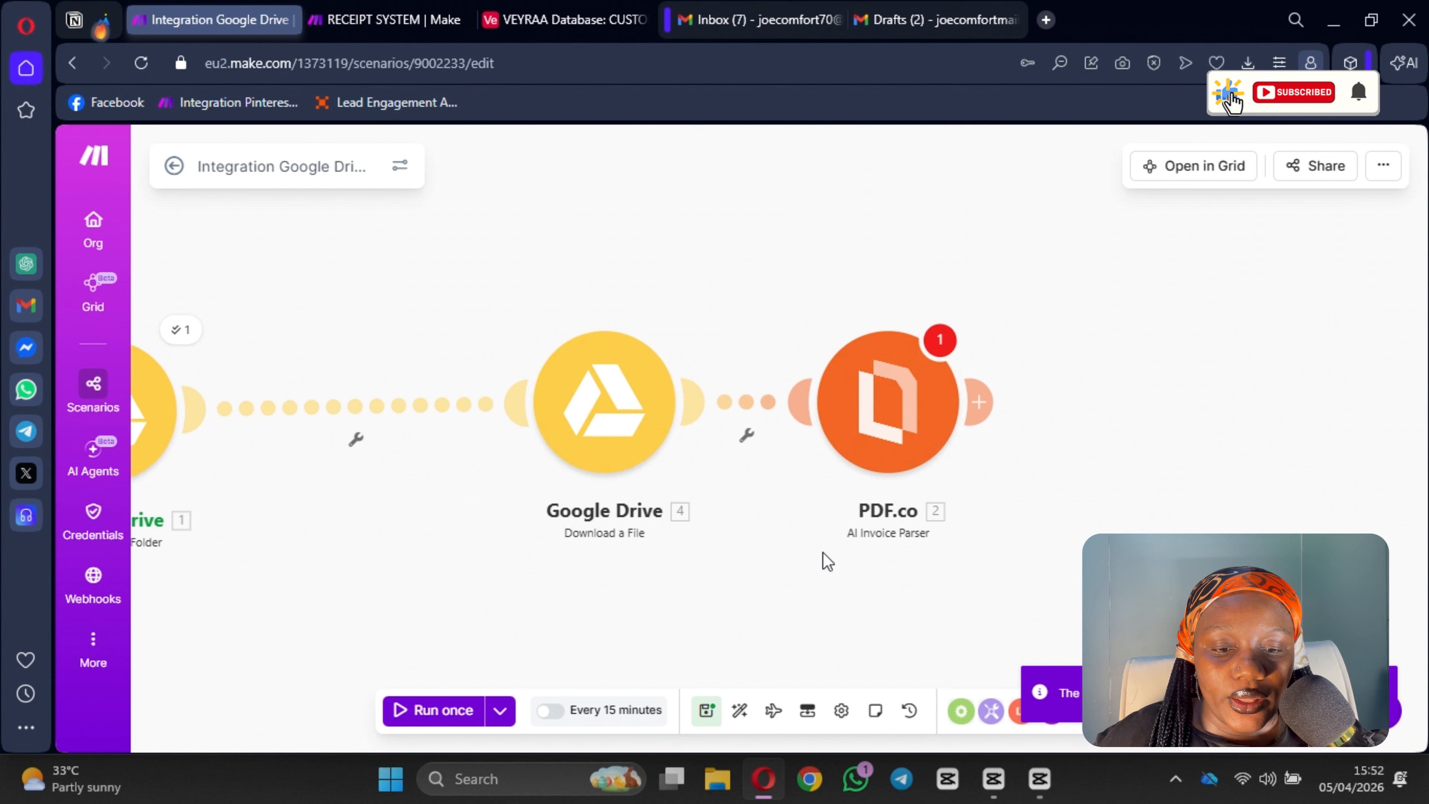
Step: Set the PDF.co module's input file to Upload a File, using the Google Drive Download a File output
left_click(1019, 433)
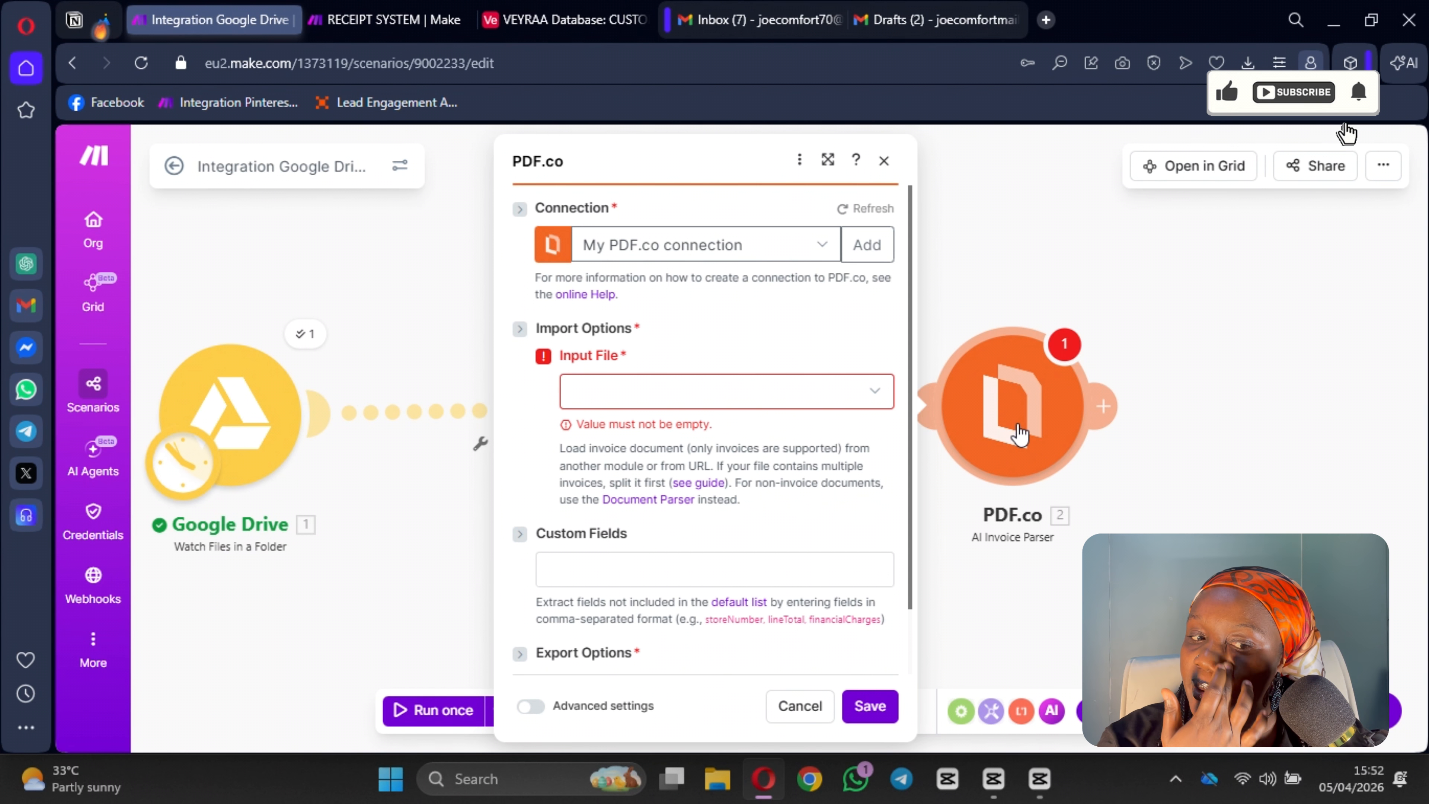
left_click(658, 395)
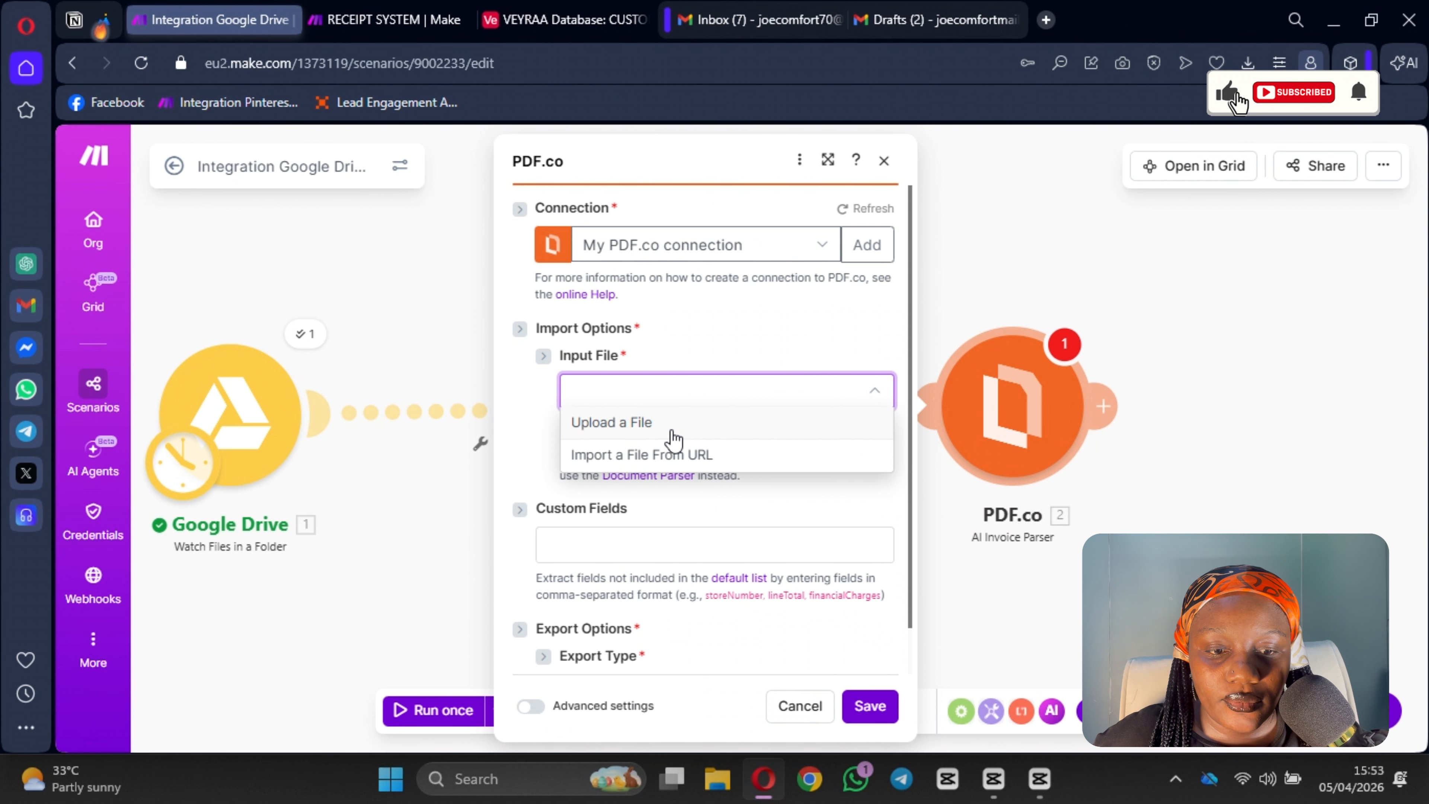
left_click(647, 422)
scroll(677, 415, "down", 3)
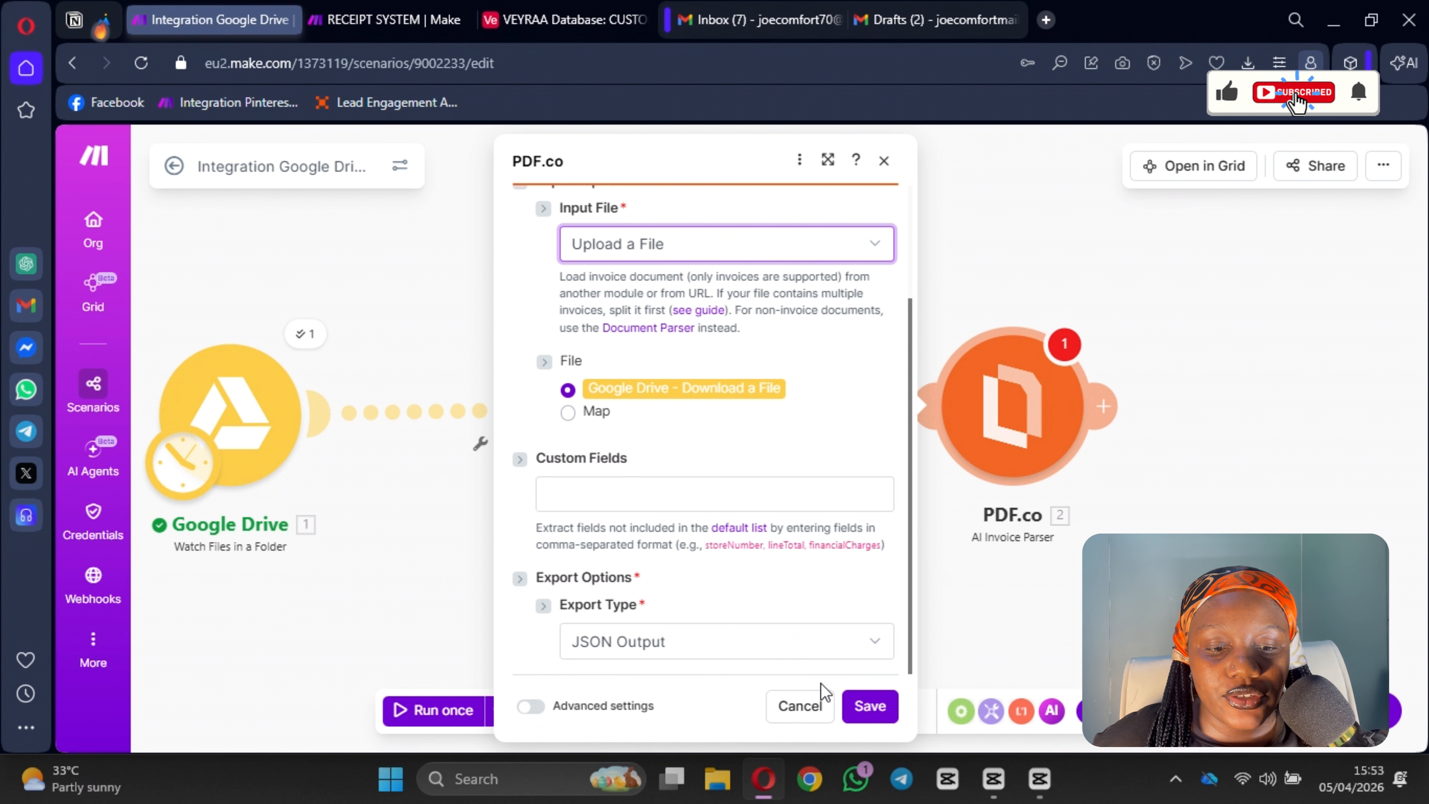
scroll(736, 621, "up", 2)
scroll(703, 562, "down", 2)
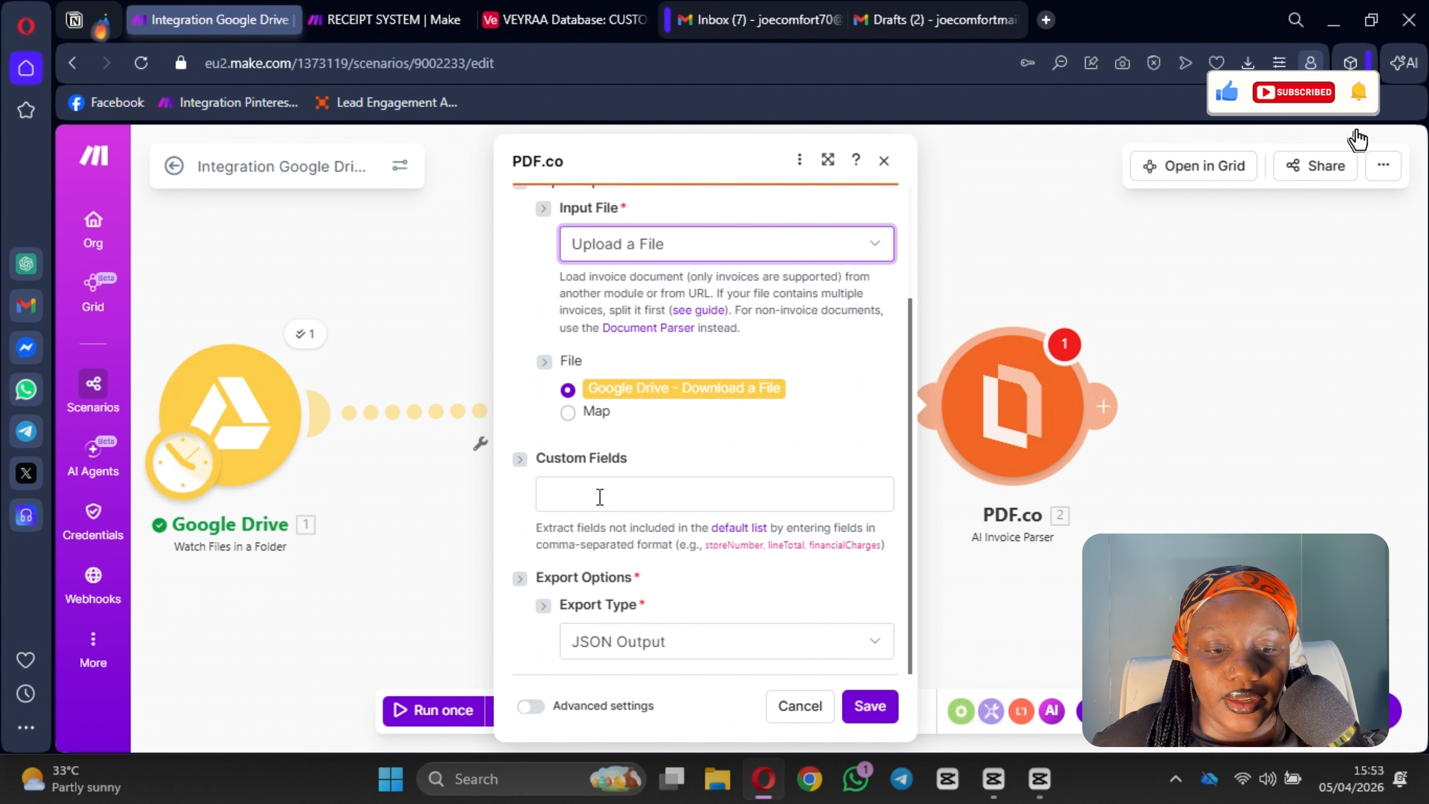
Step: Add "Customer name" as a custom field in the PDF.co module, then save the module and the scenario
left_click(600, 489)
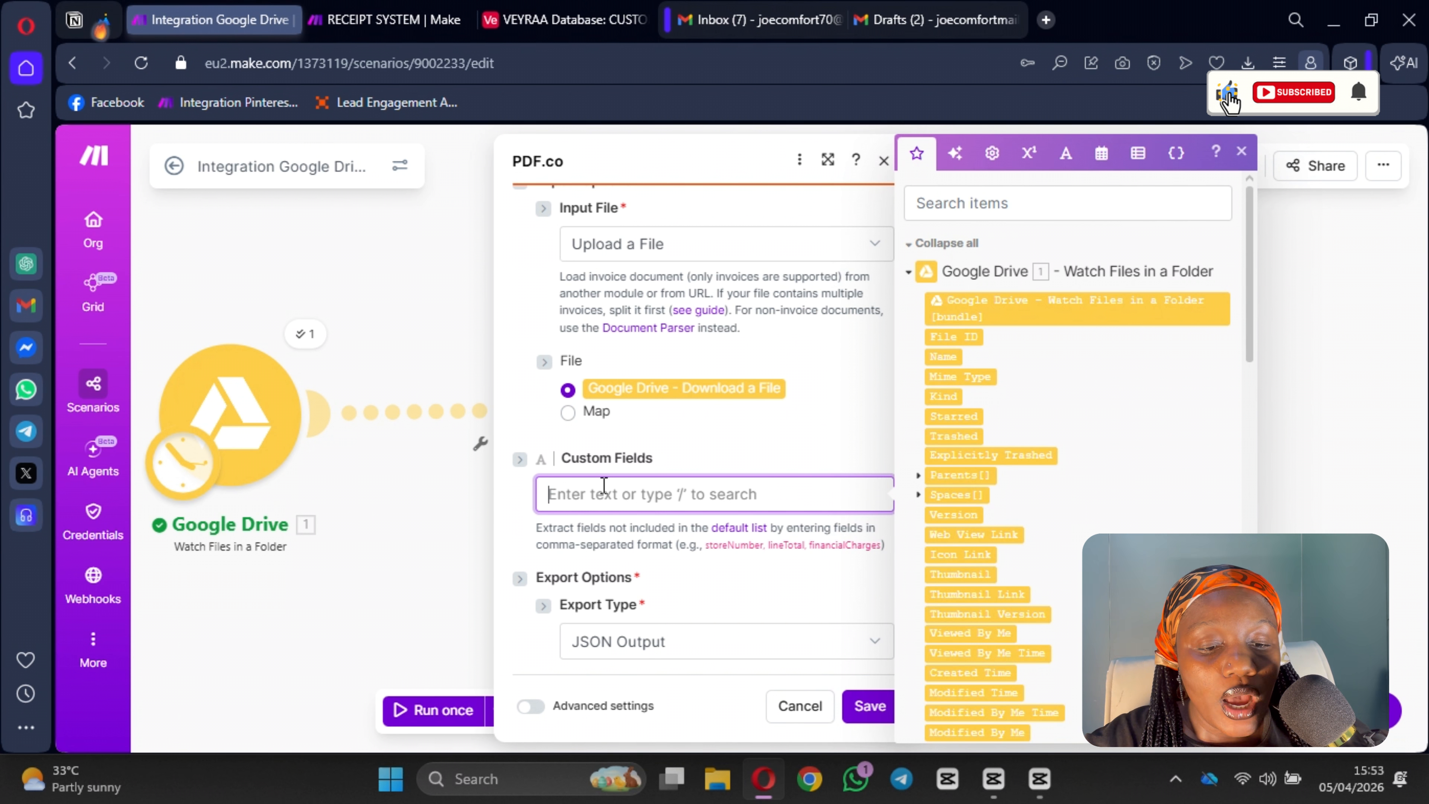
type("Customer name")
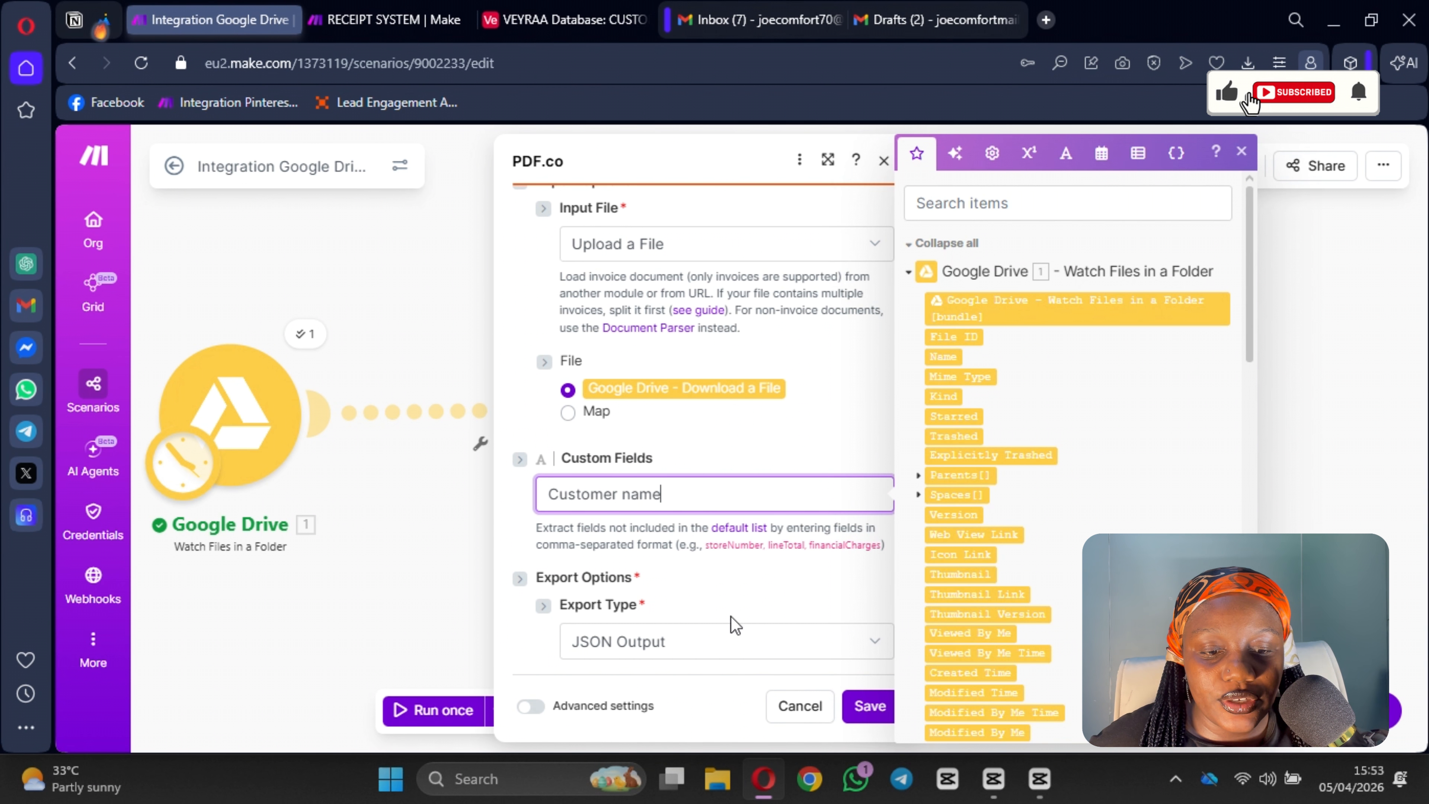
left_click(823, 599)
scroll(648, 594, "up", 3)
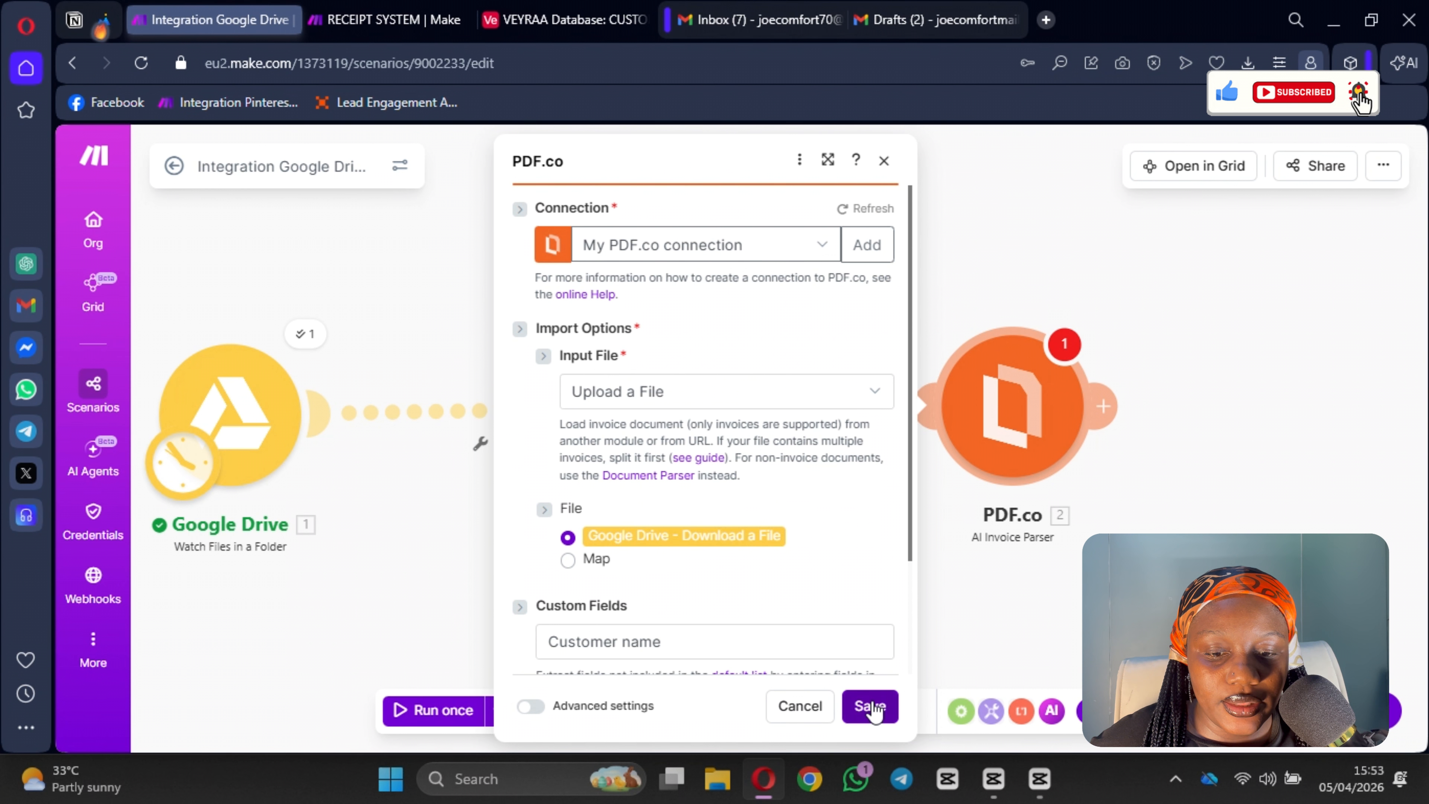
left_click(871, 707)
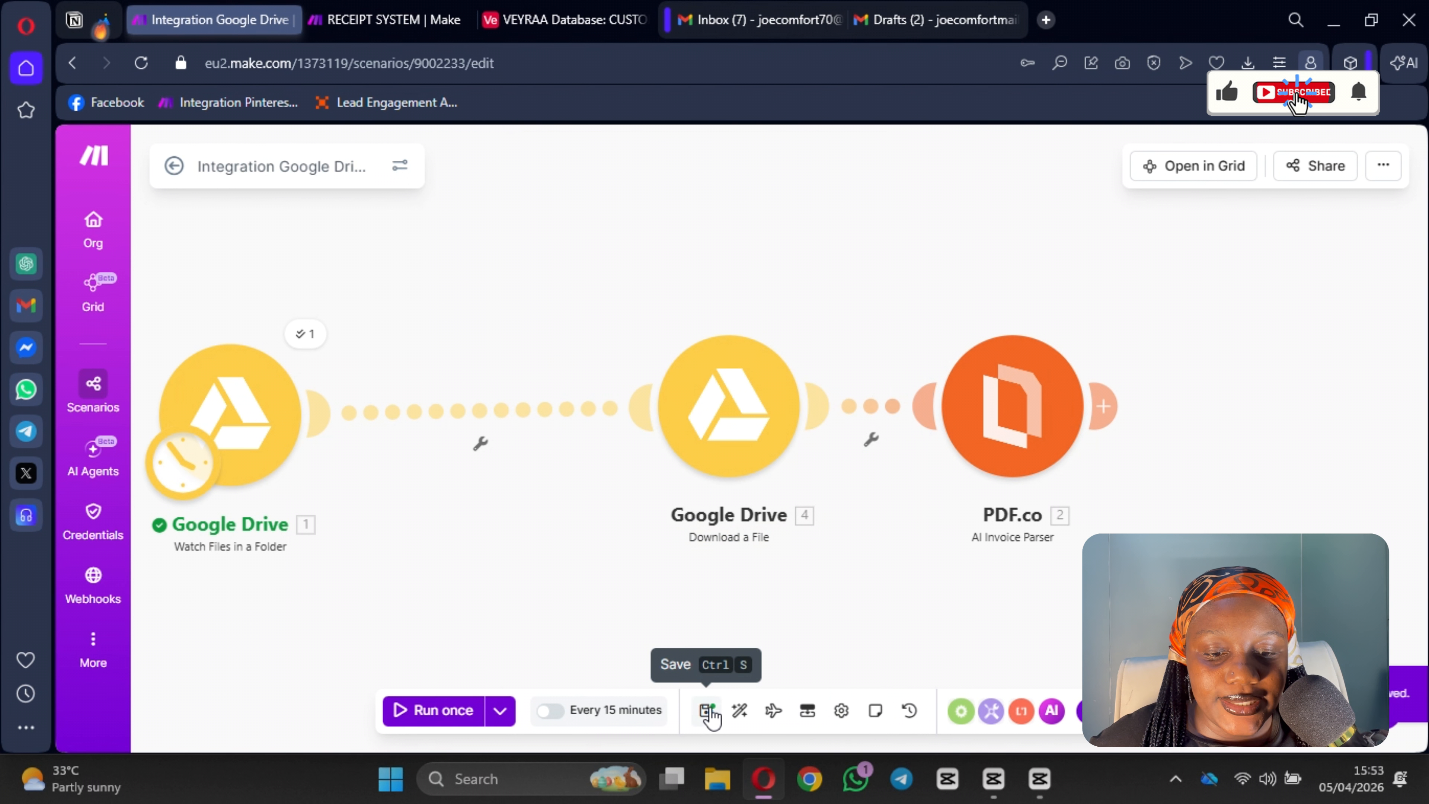
left_click(707, 710)
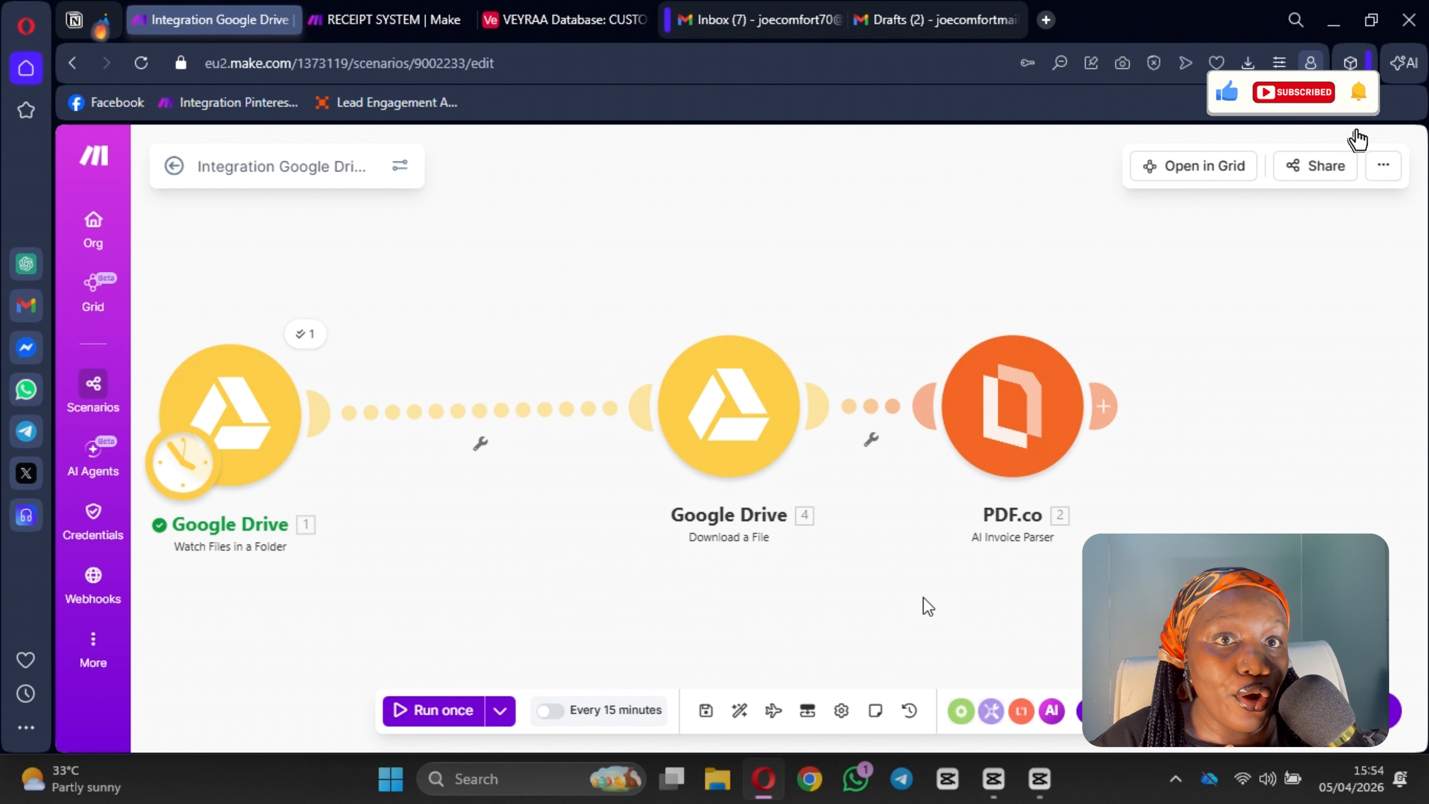
Step: Add a Google Sheets Search Rows module after the PDF.co module
left_click_drag(928, 606, 795, 585)
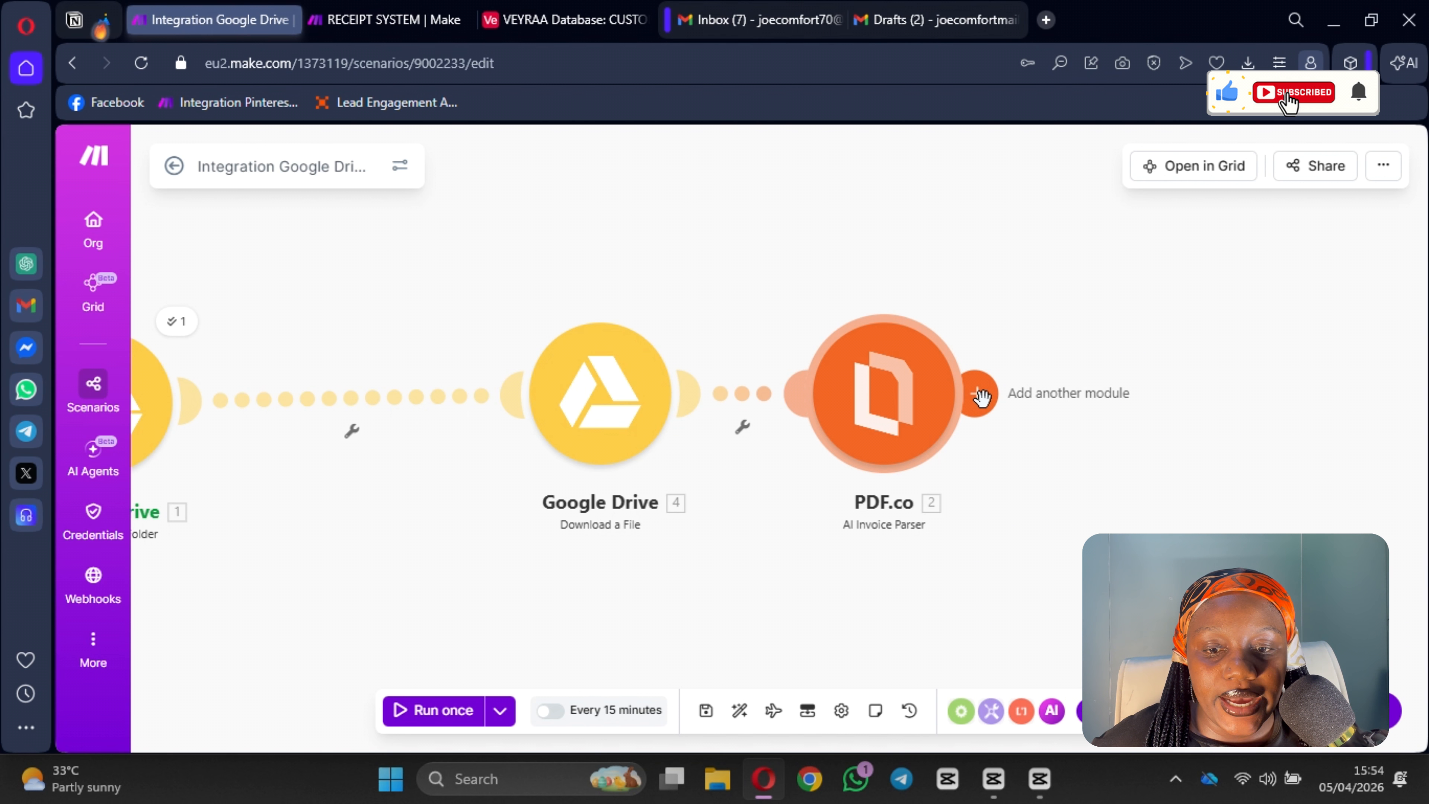
left_click(981, 399)
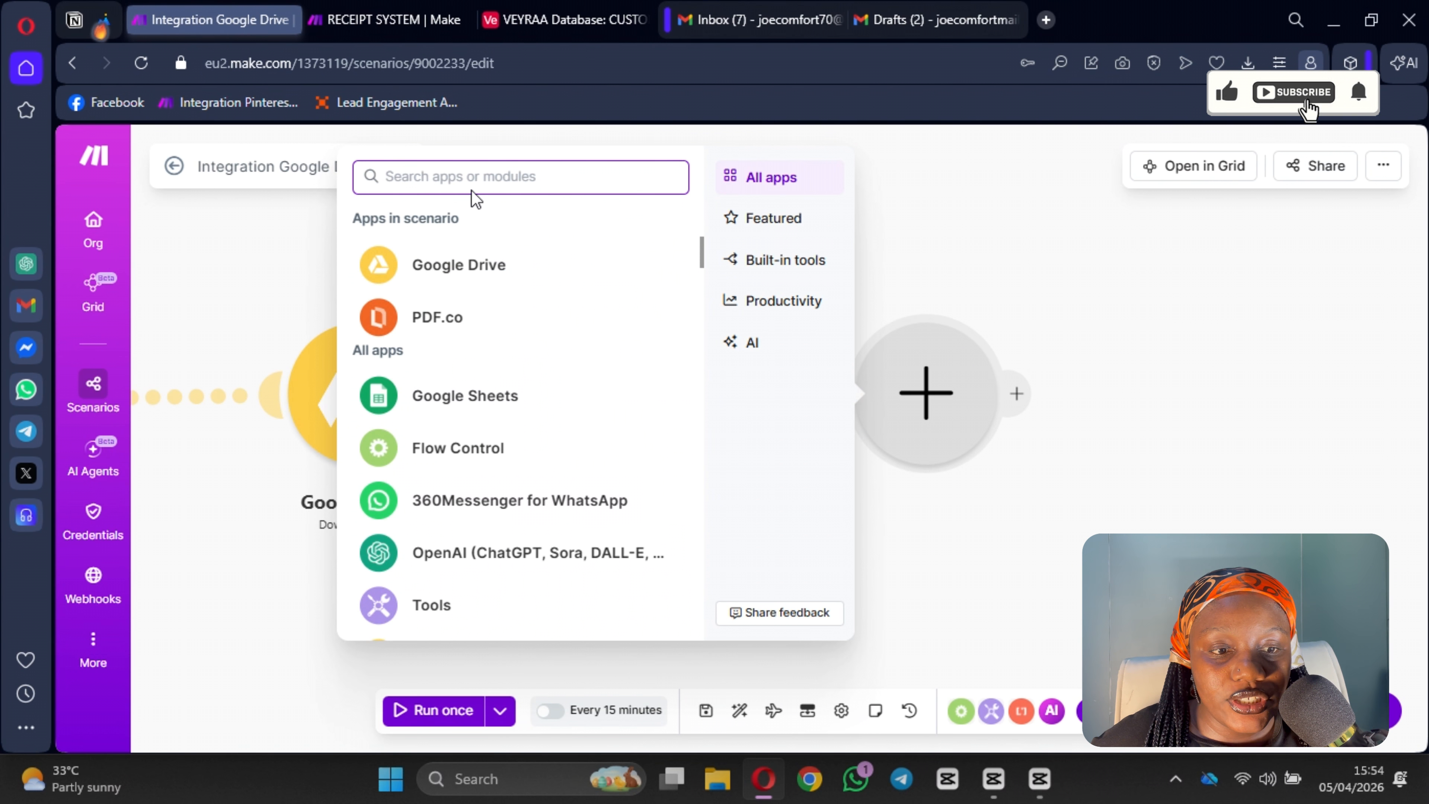
type("se")
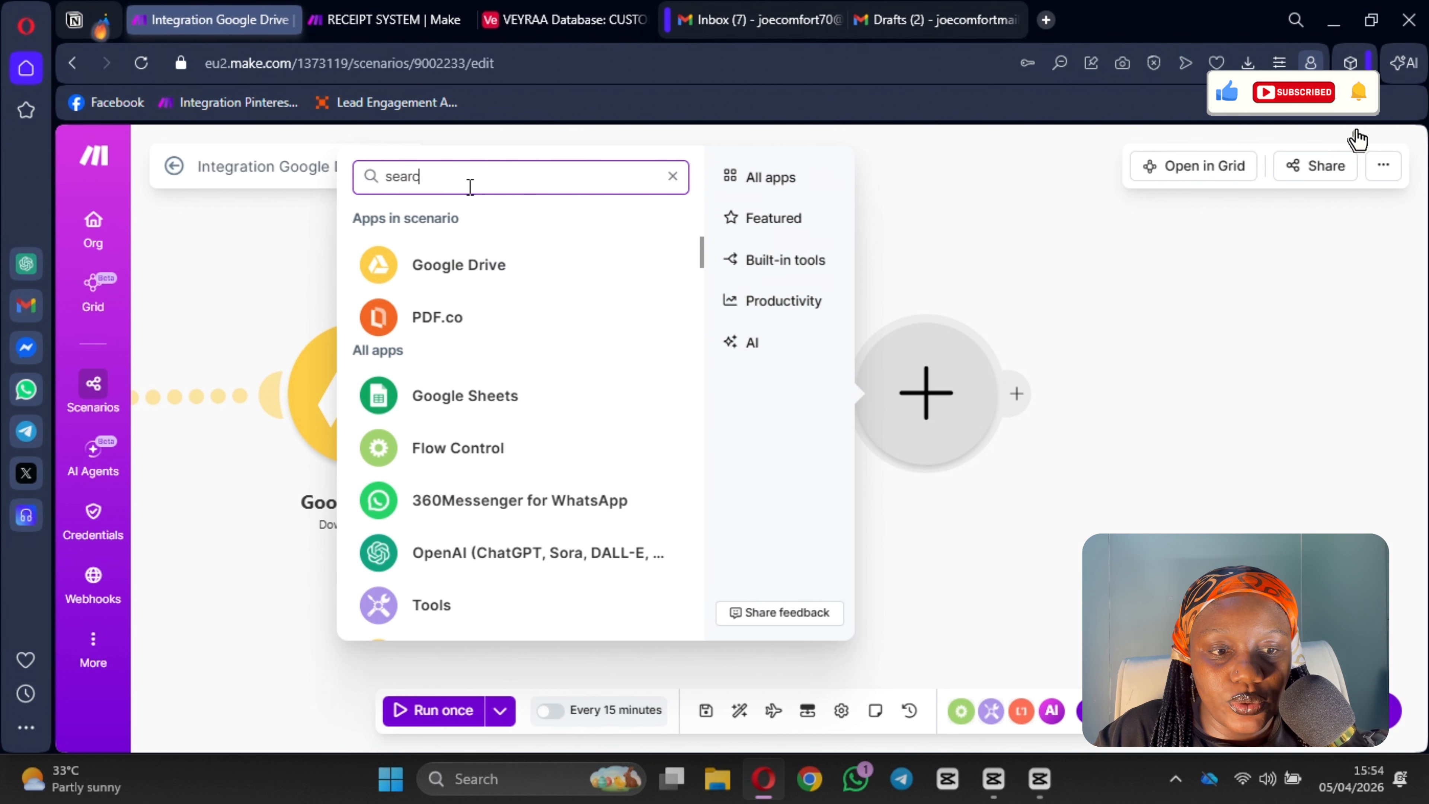
type("arc")
key("BackSpace")
key("BackSpace")
key("BackSpace")
key("BackSpace")
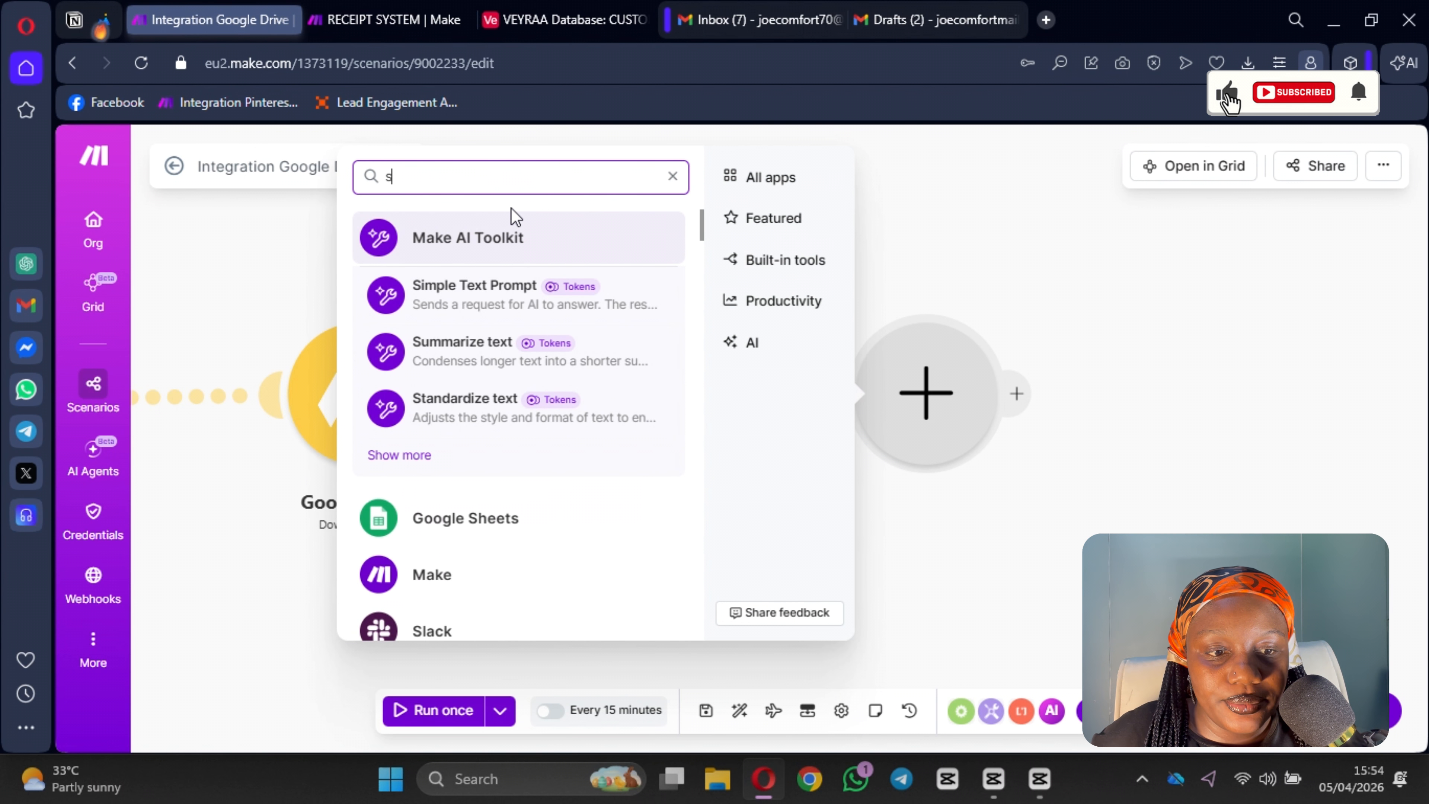
key("BackSpace")
left_click(438, 409)
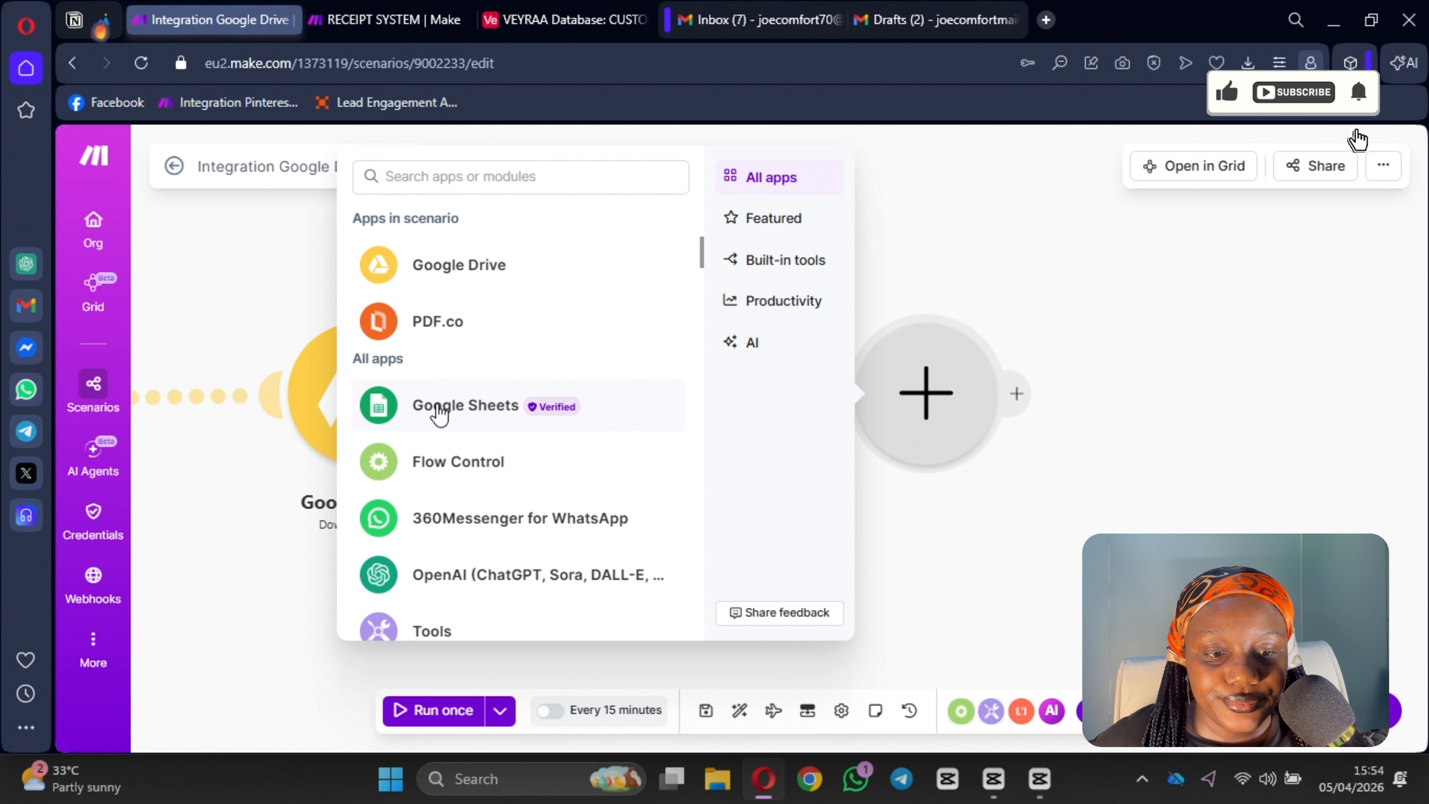
left_click(438, 408)
scroll(551, 540, "down", 5)
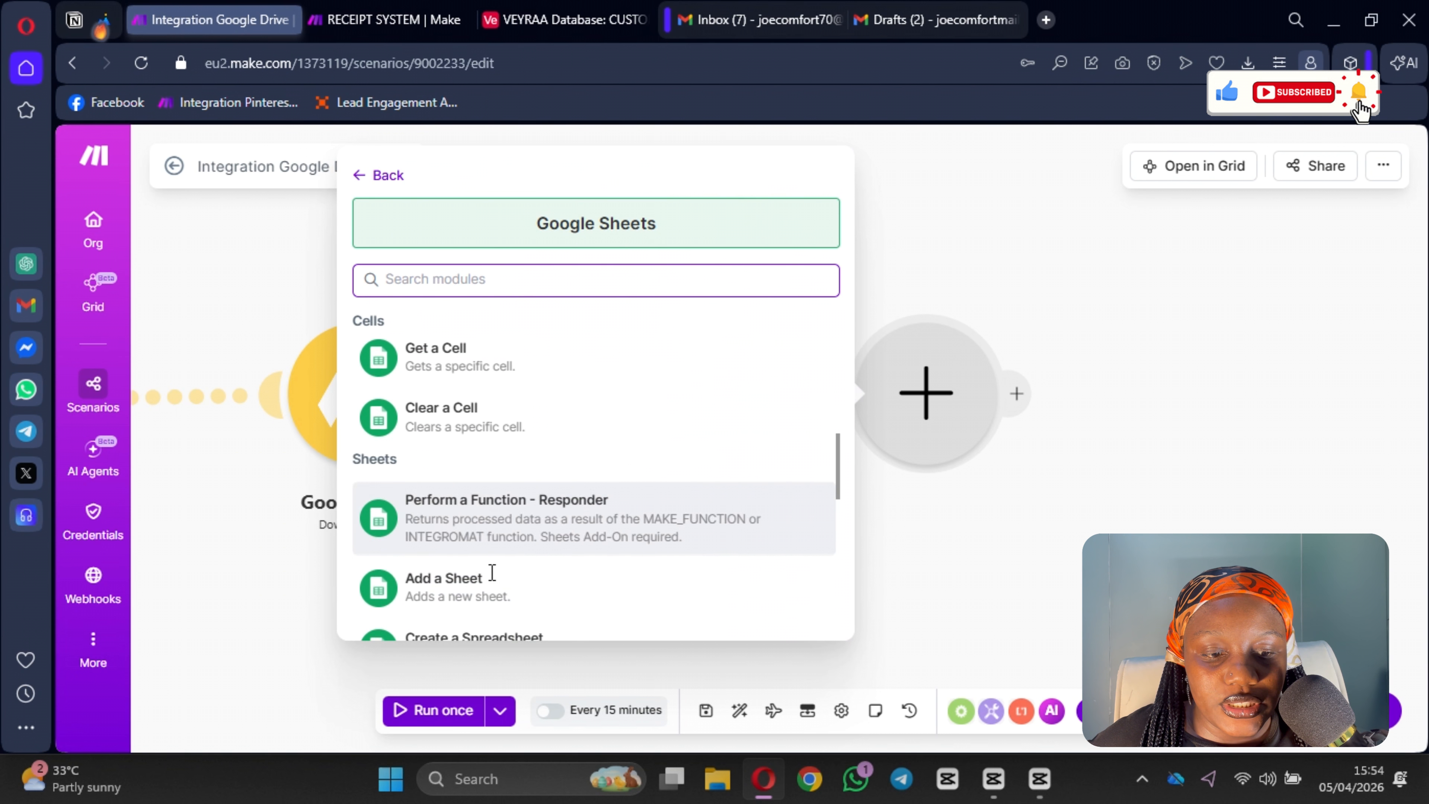
scroll(478, 557, "down", 6)
left_click(439, 292)
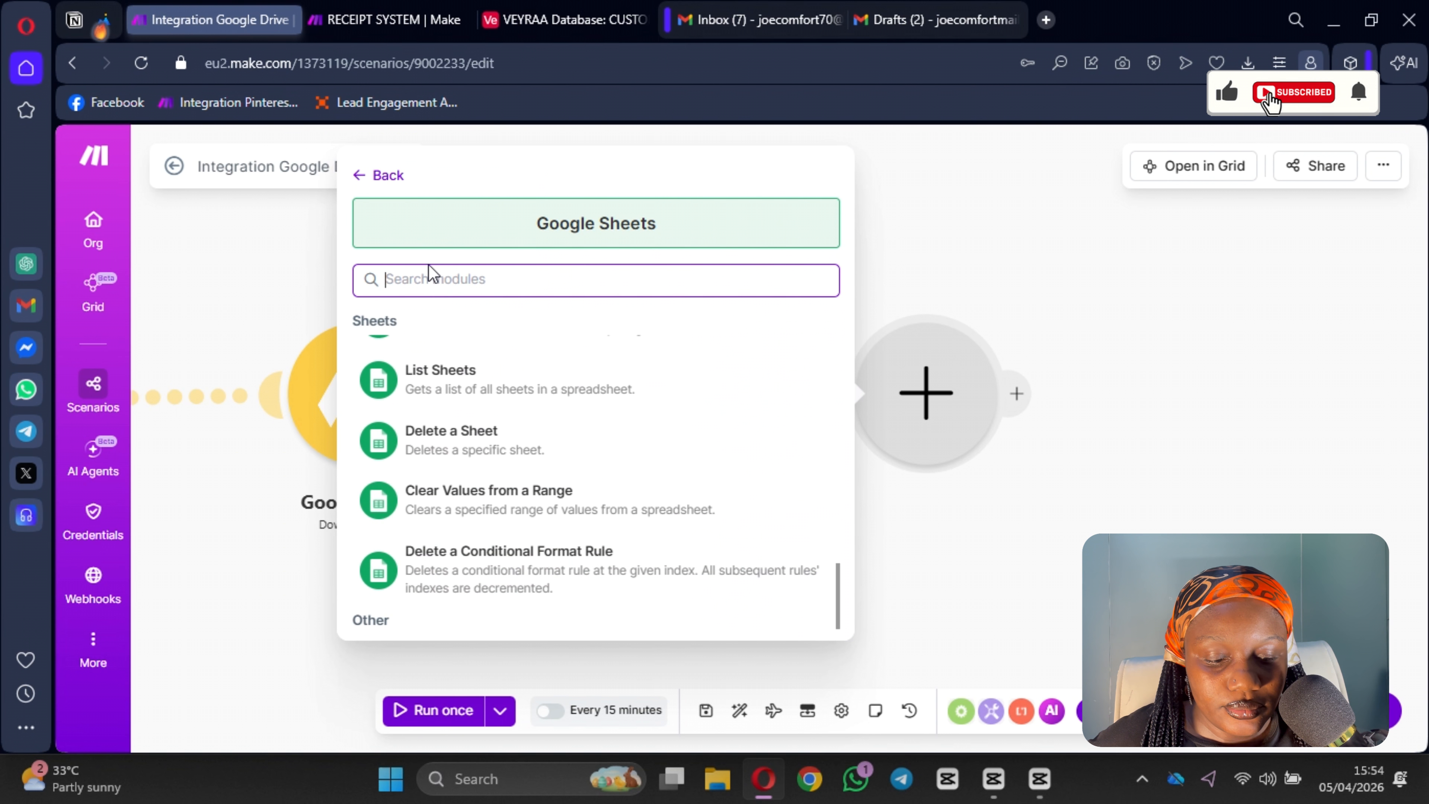
type("sear")
left_click(505, 419)
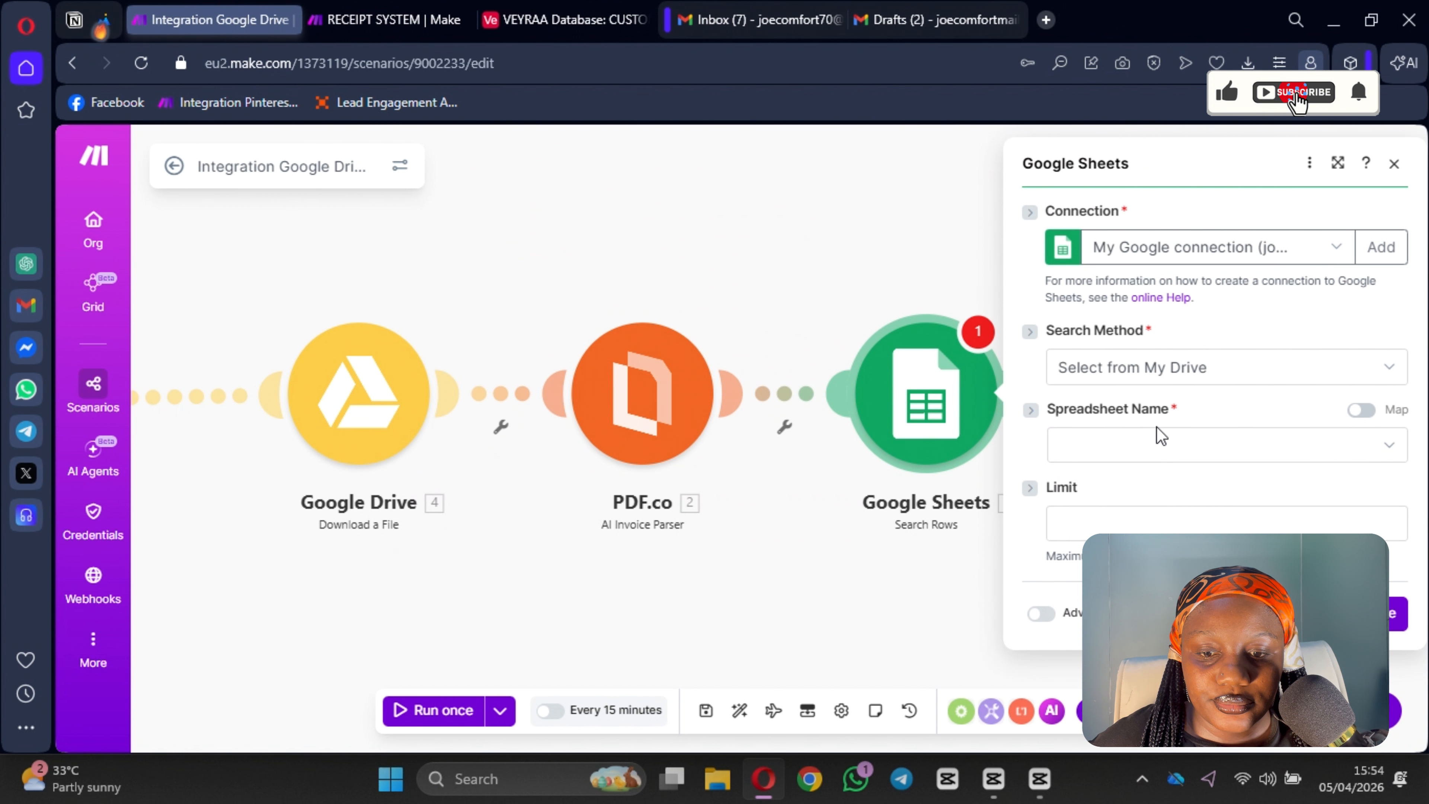
Step: Choose the Comments spreadsheet and the Invoice Reminder sheet in the Search Rows module and close it
left_click(1152, 458)
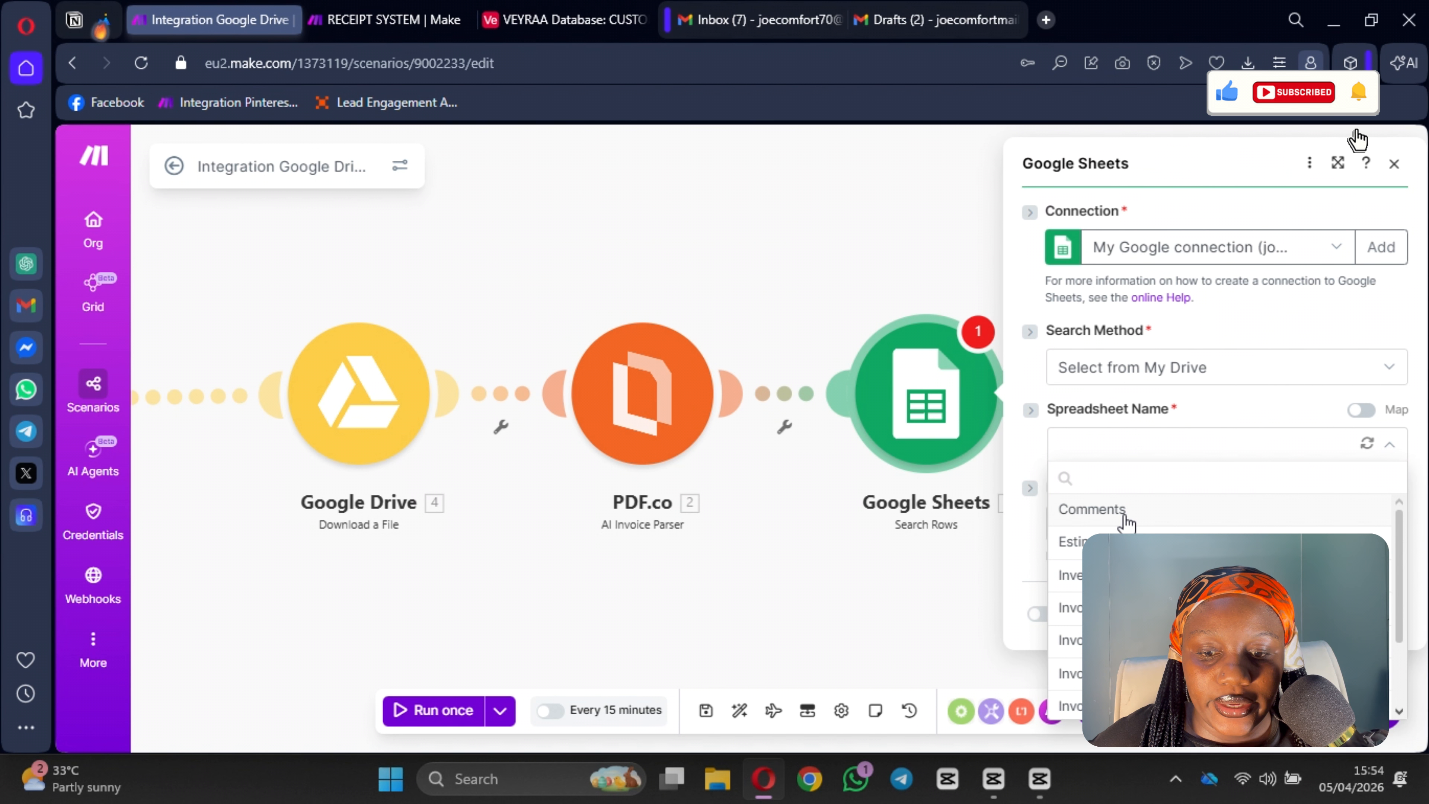
left_click(1124, 513)
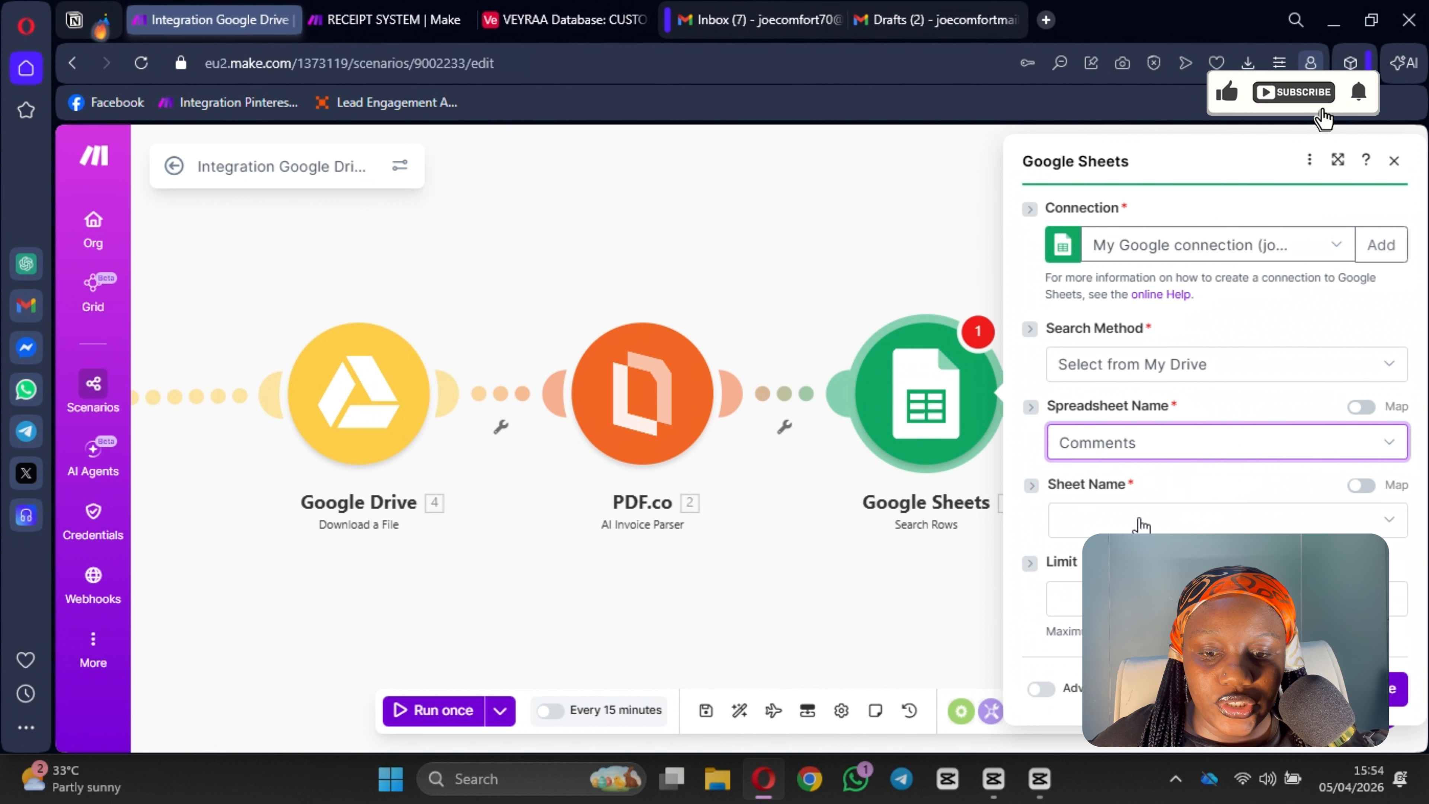
left_click(1140, 526)
scroll(1125, 416, "down", 10)
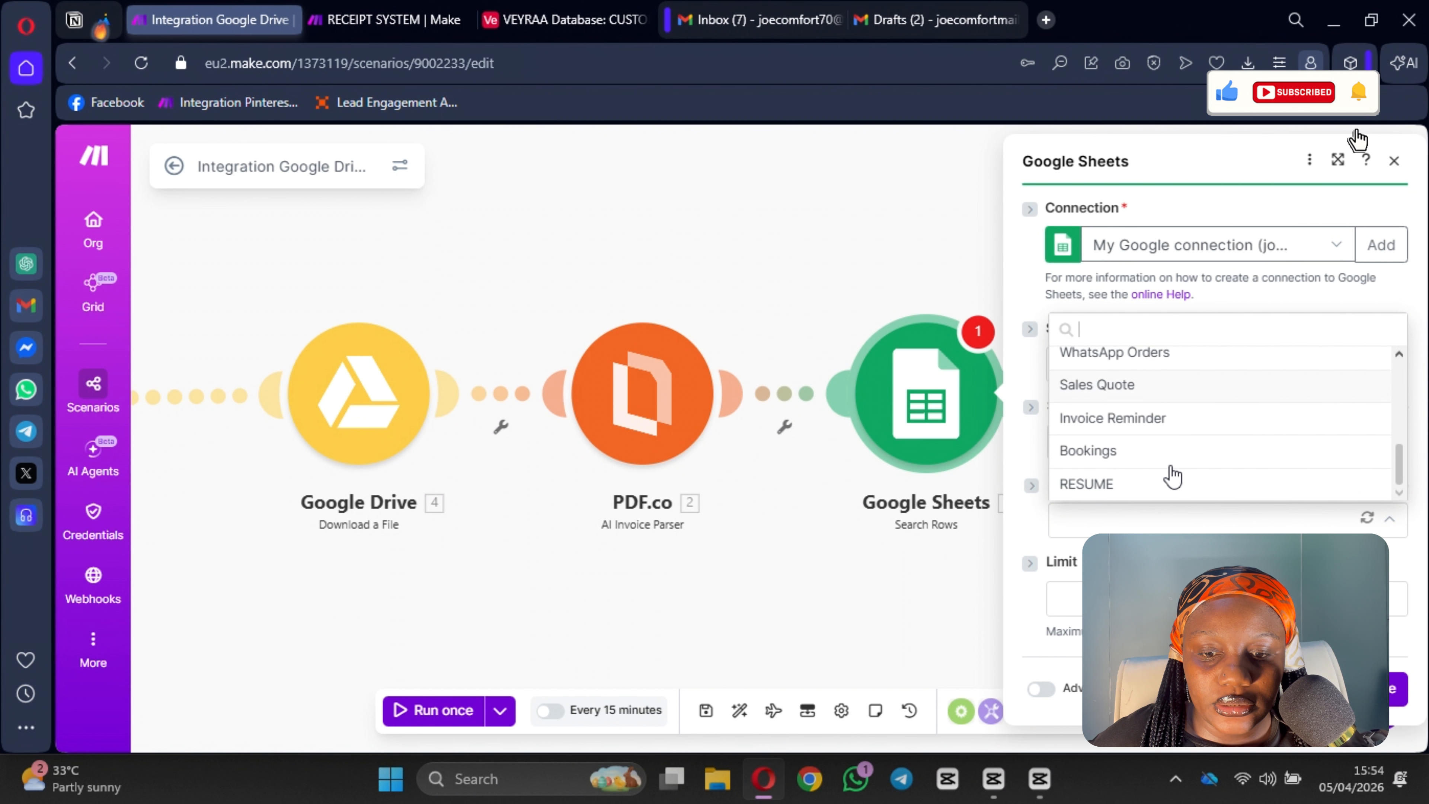
scroll(1182, 445, "up", 5)
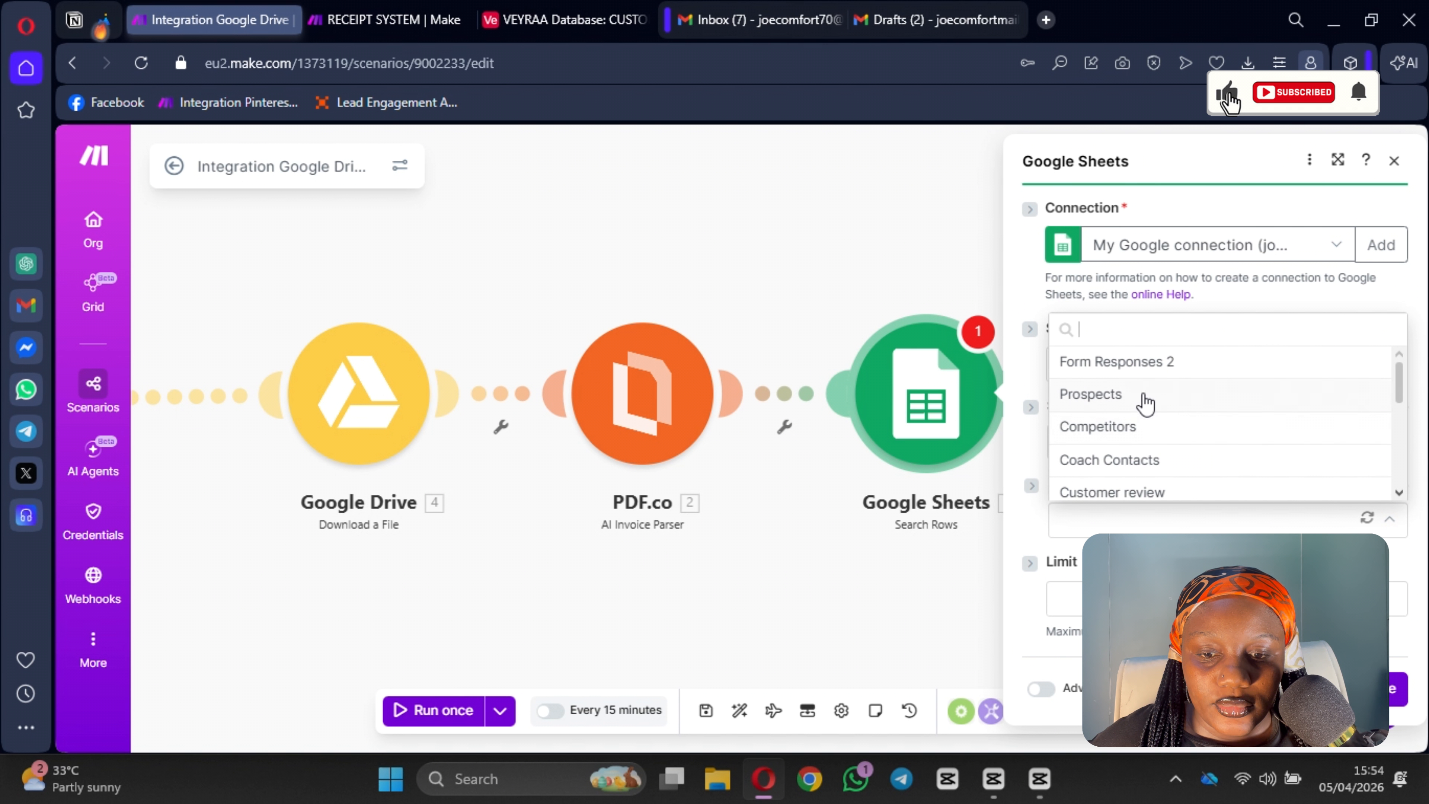
scroll(1128, 402, "down", 3)
scroll(1128, 402, "down", 3)
scroll(1147, 470, "up", 3)
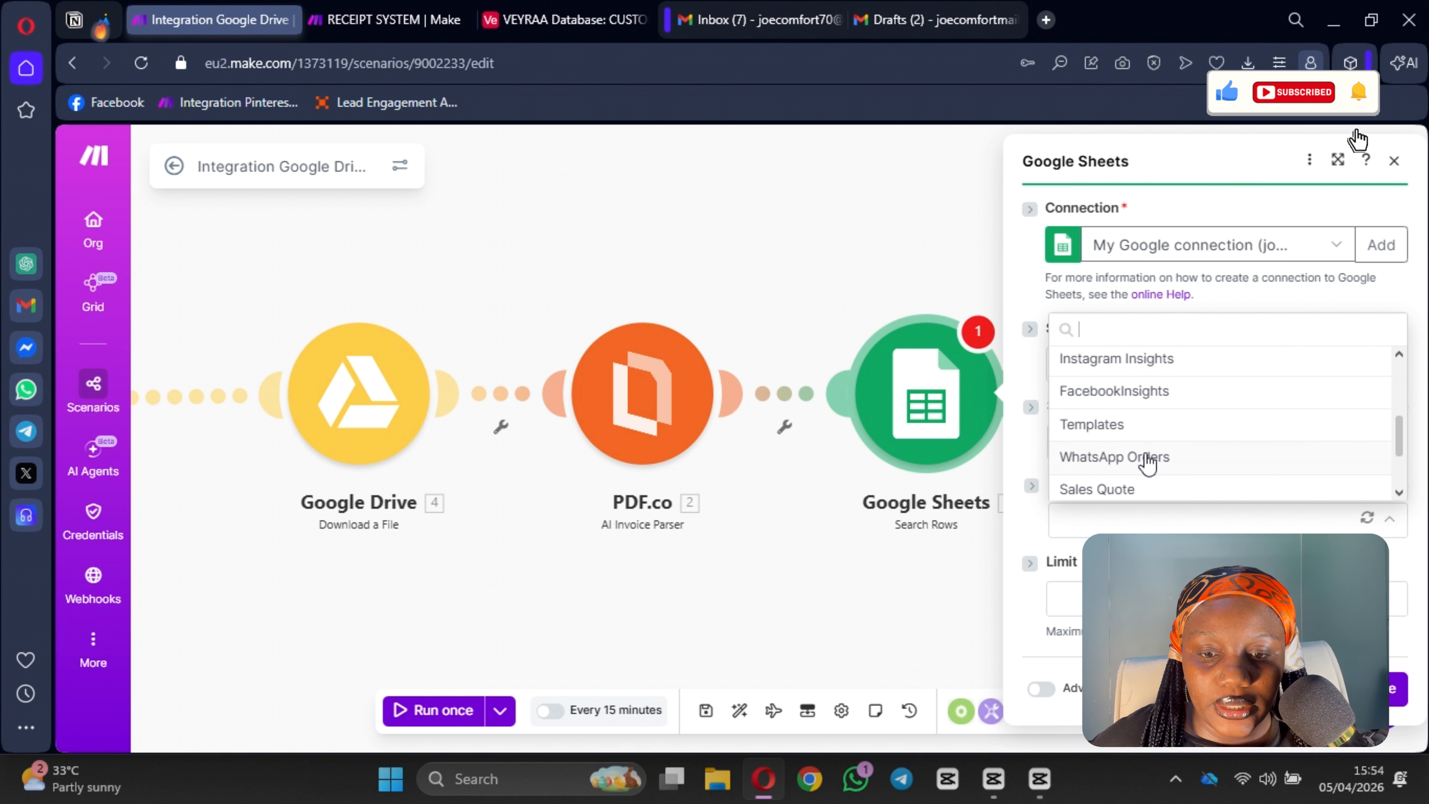
scroll(1153, 458, "down", 3)
scroll(1120, 439, "up", 2)
scroll(1127, 422, "up", 5)
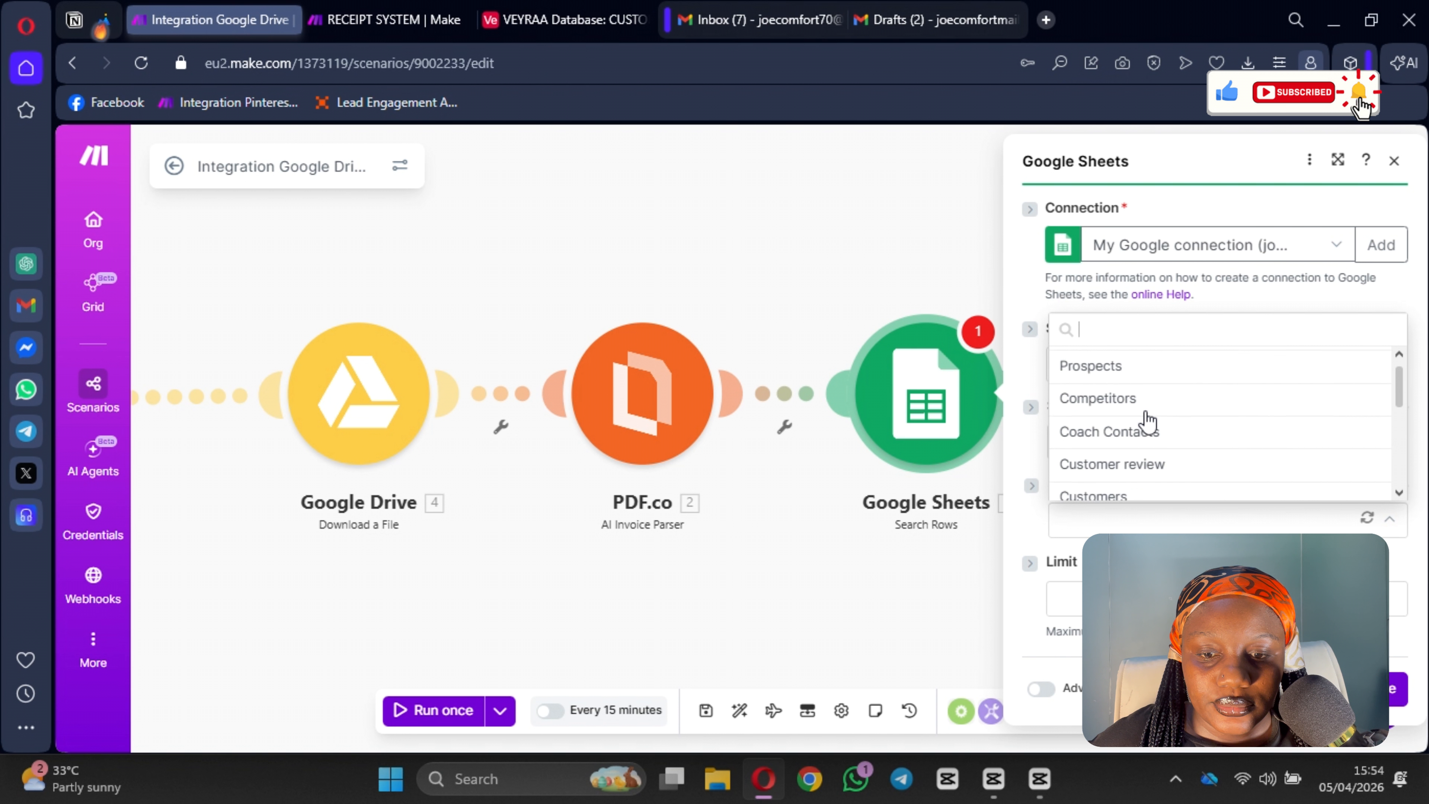
scroll(1150, 422, "down", 6)
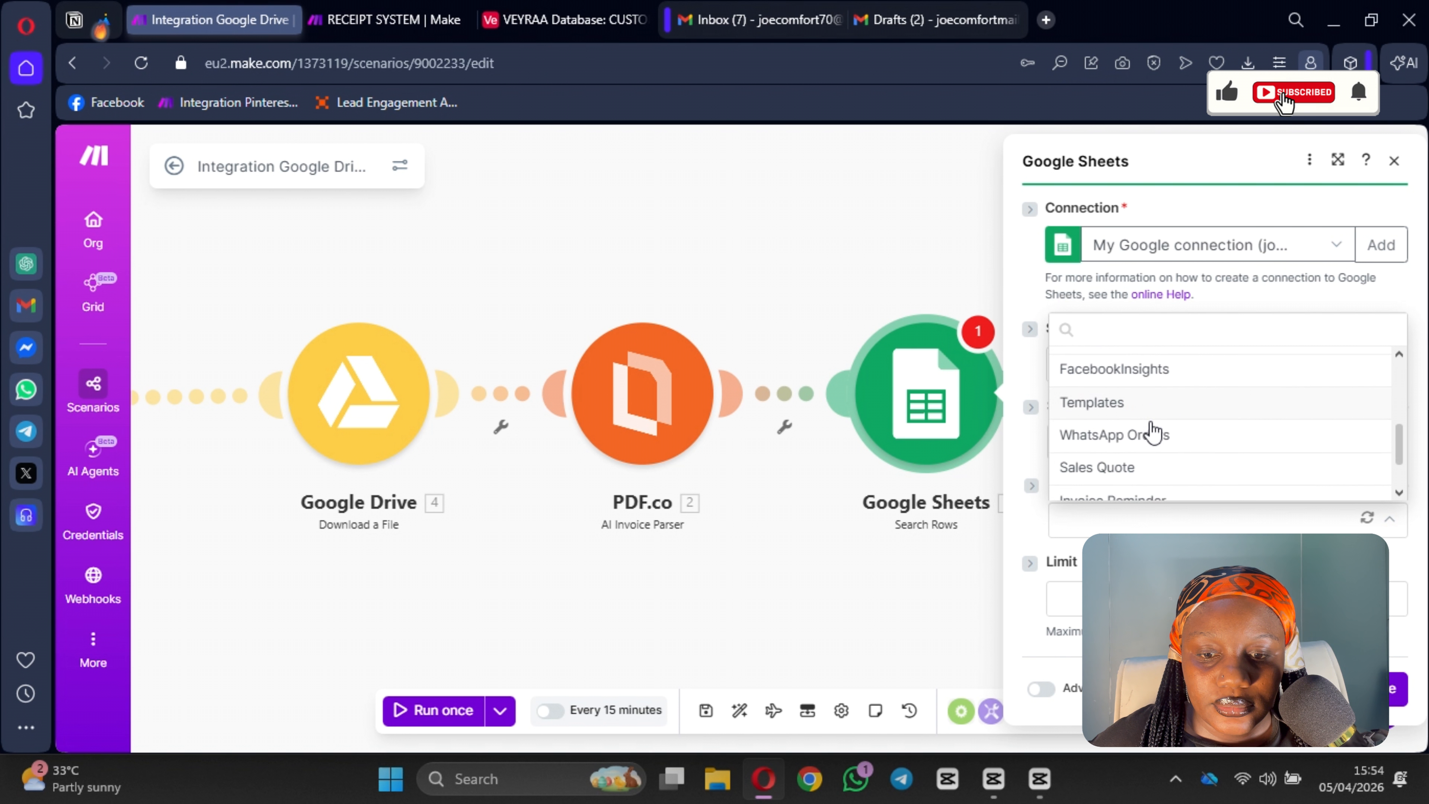
left_click(1161, 432)
scroll(1160, 445, "down", 4)
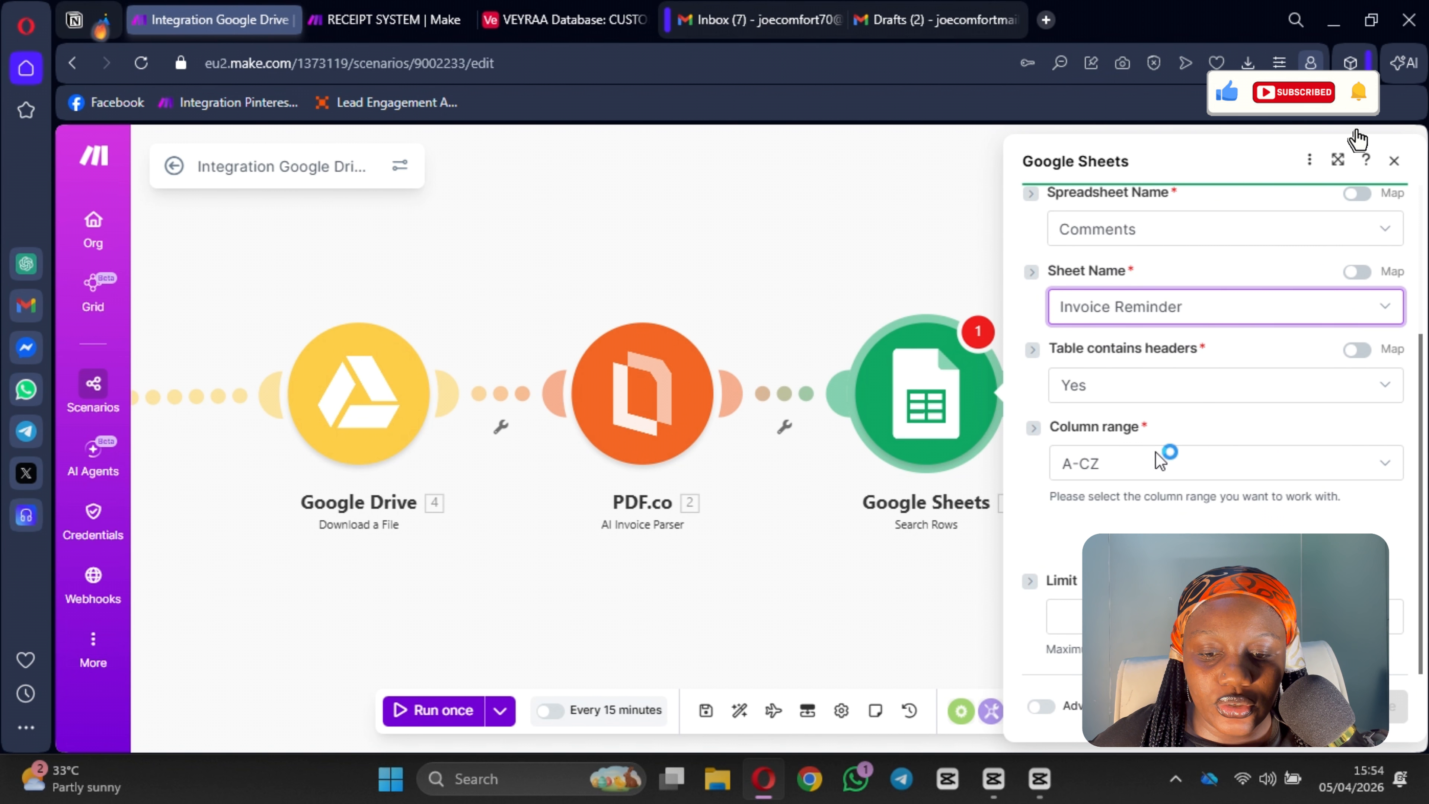
scroll(1135, 401, "down", 6)
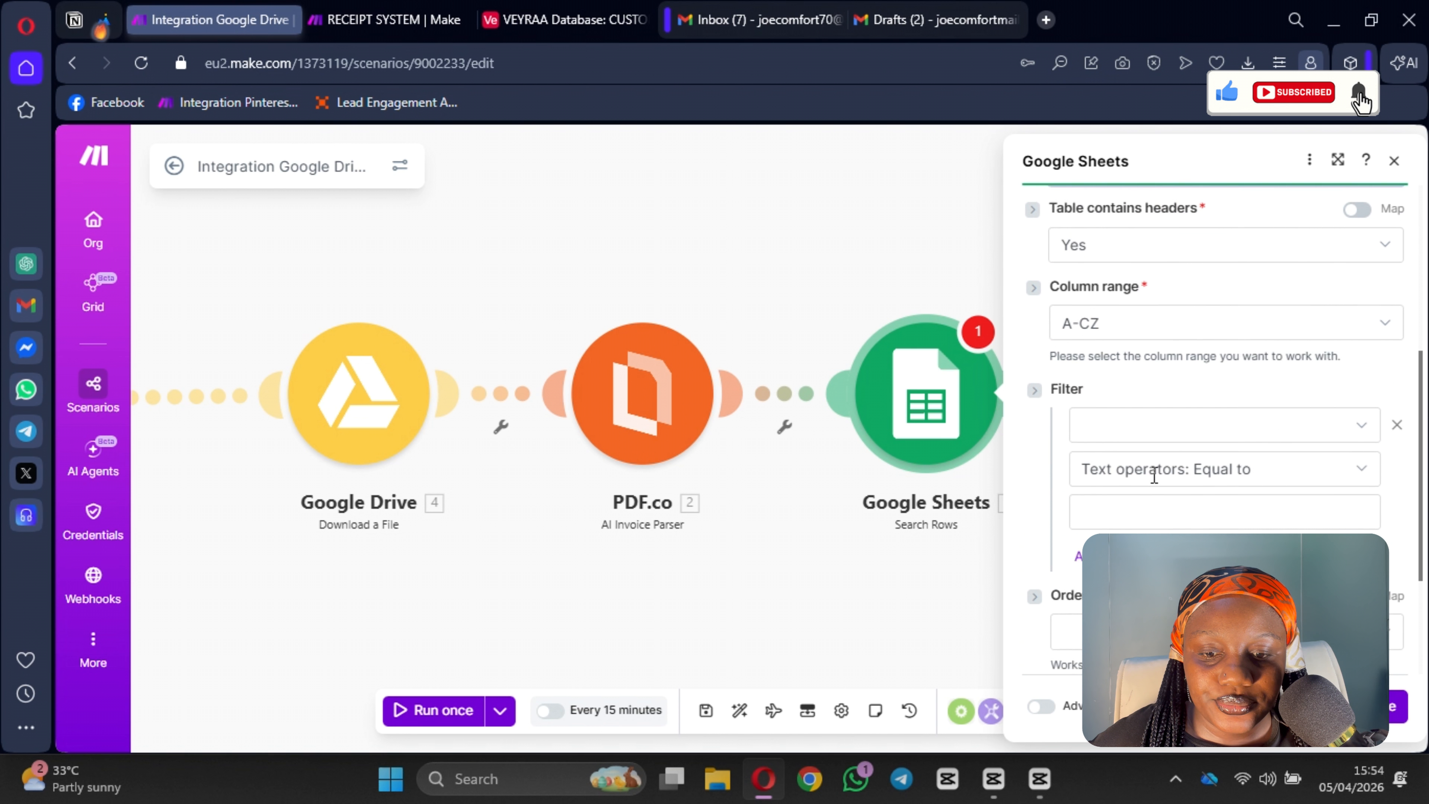
scroll(1139, 496, "up", 4)
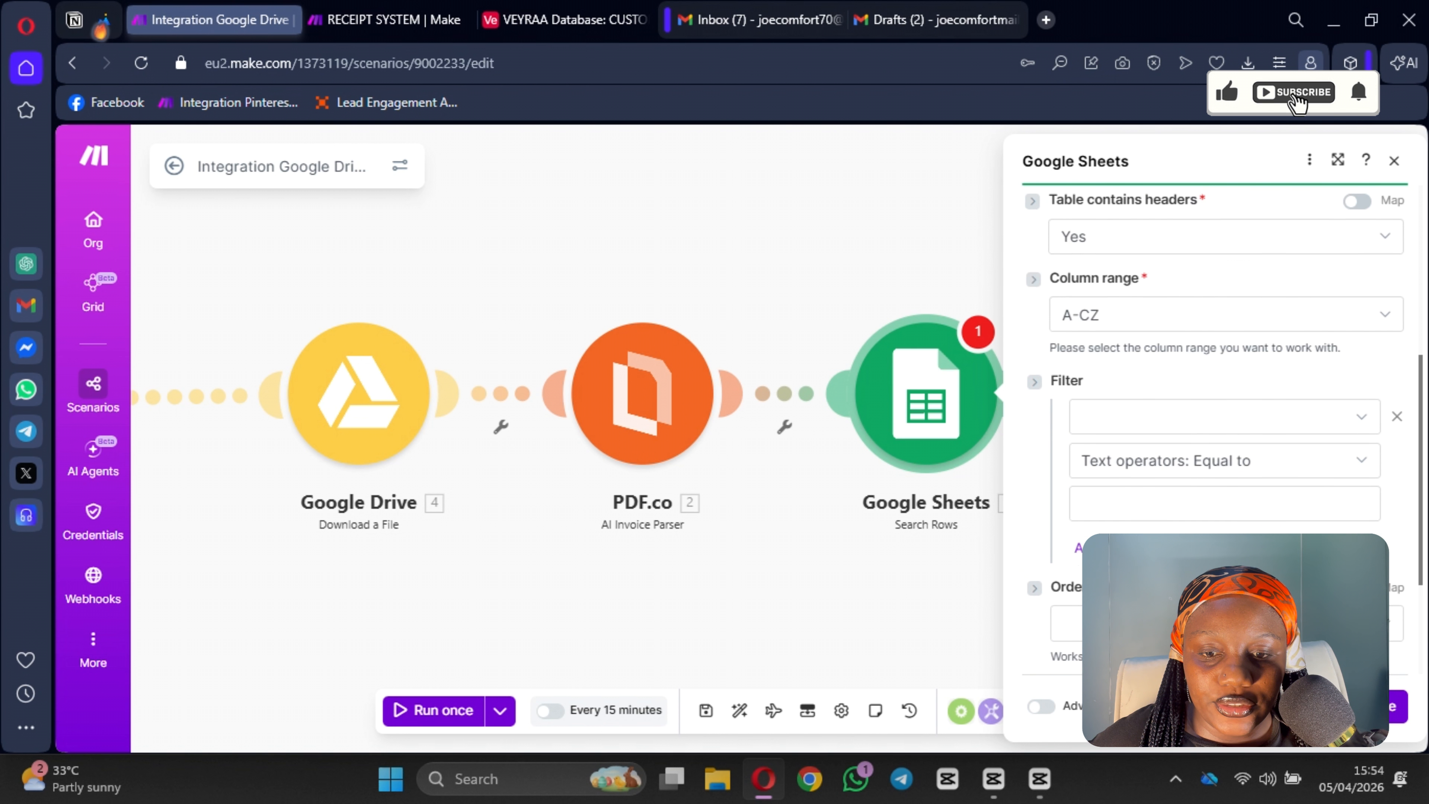
left_click(1135, 436)
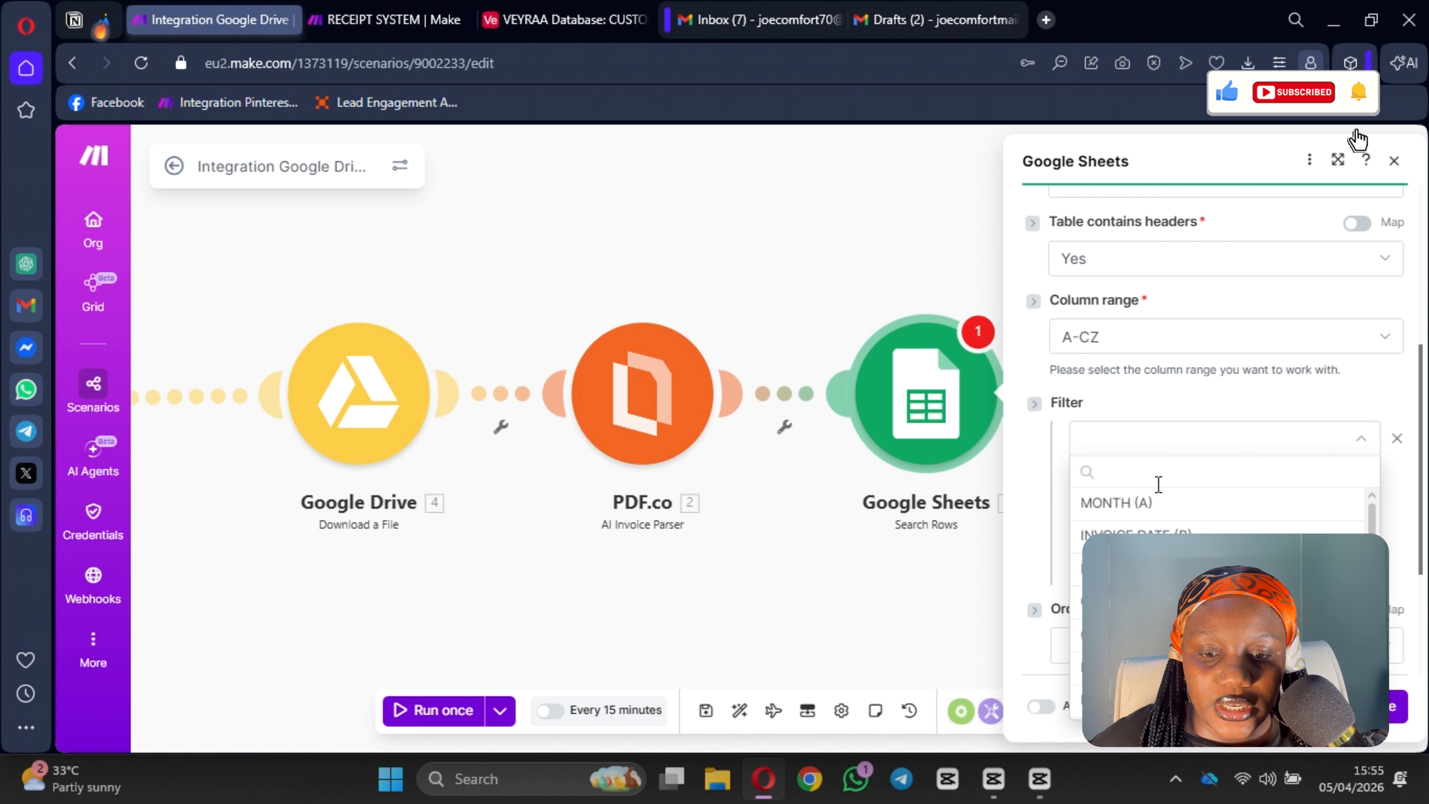
scroll(1158, 554, "down", 3)
left_click(697, 550)
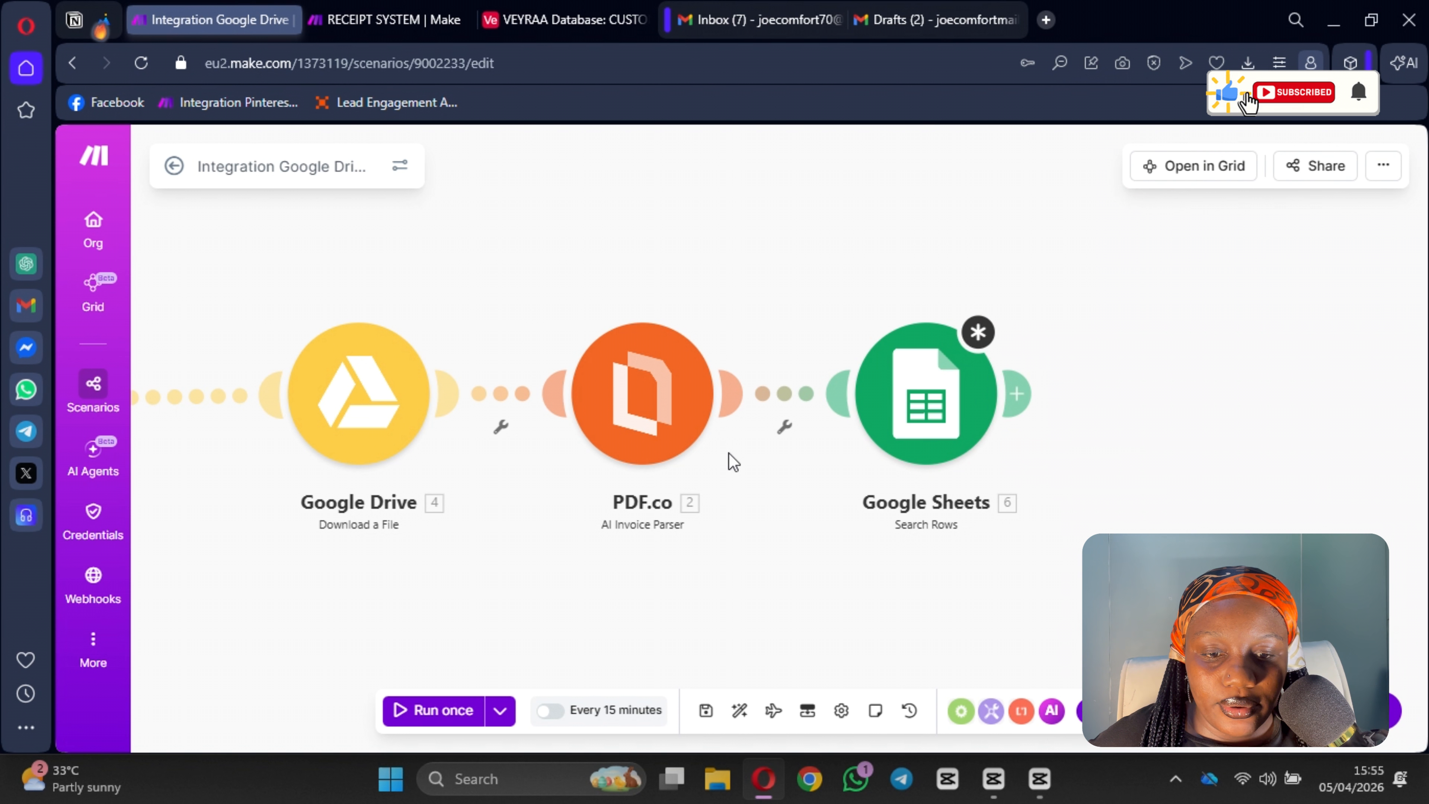
Step: Disconnect the Google Sheets module from the PDF.co module and run the scenario once
left_click(774, 400)
left_click(832, 450)
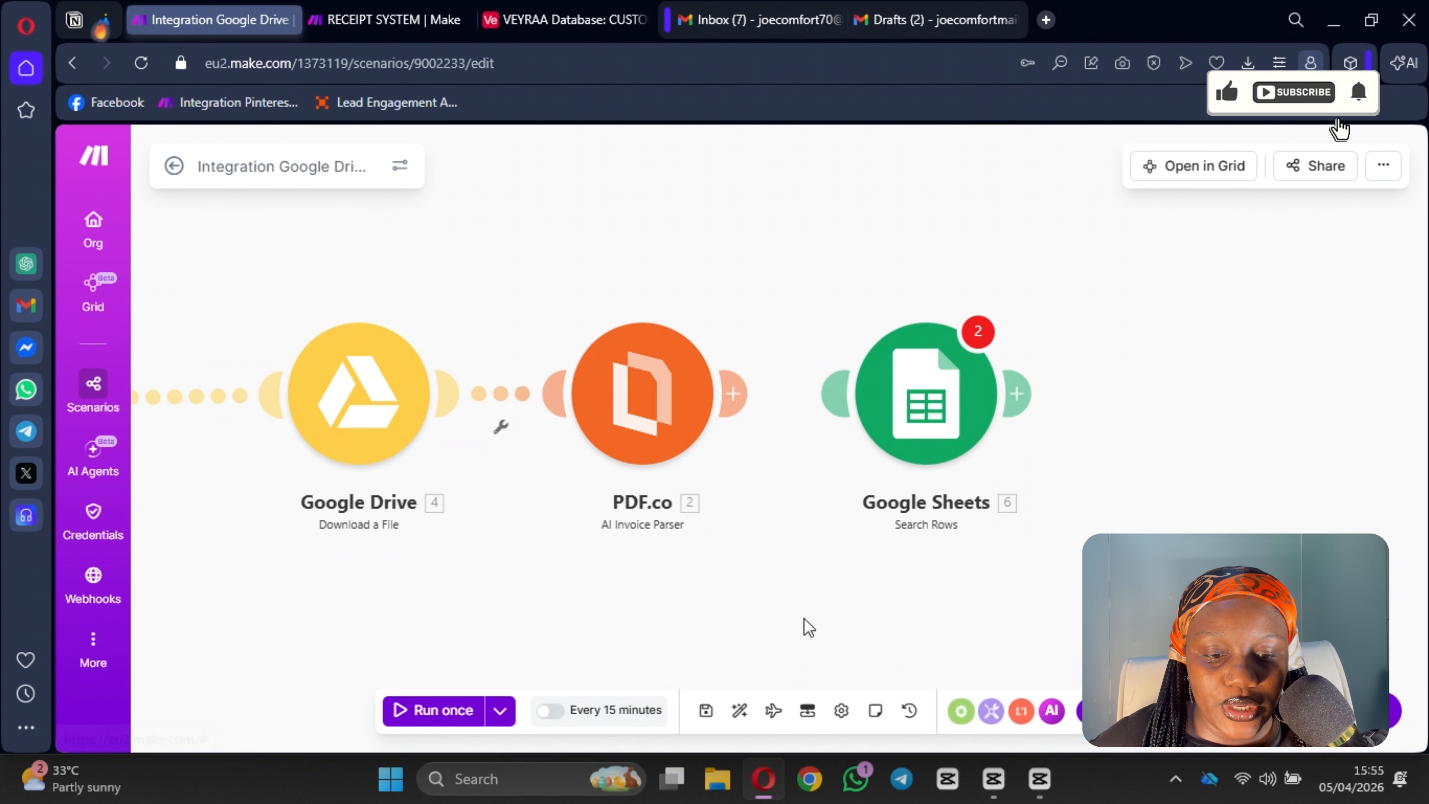
left_click_drag(641, 600, 1037, 561)
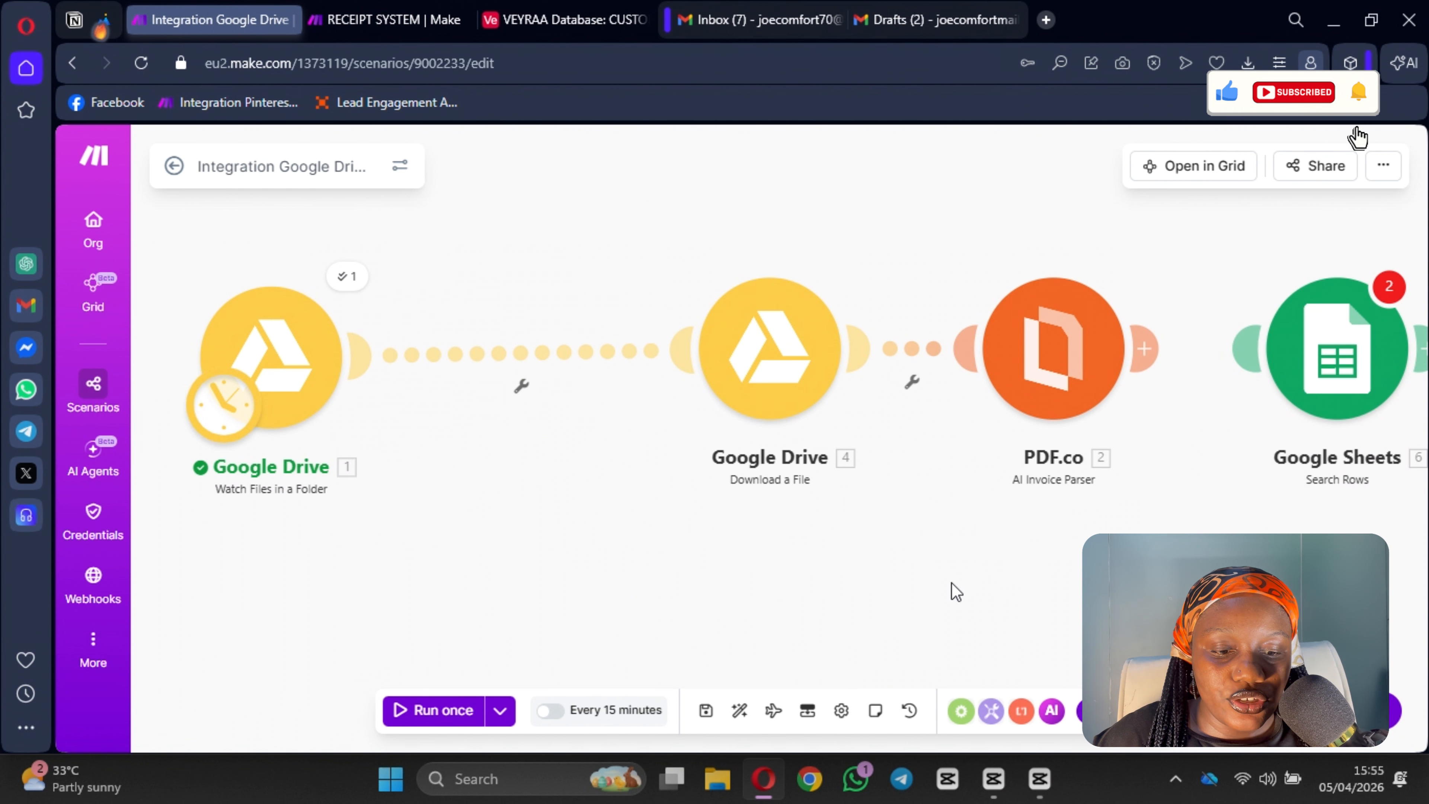
left_click(456, 713)
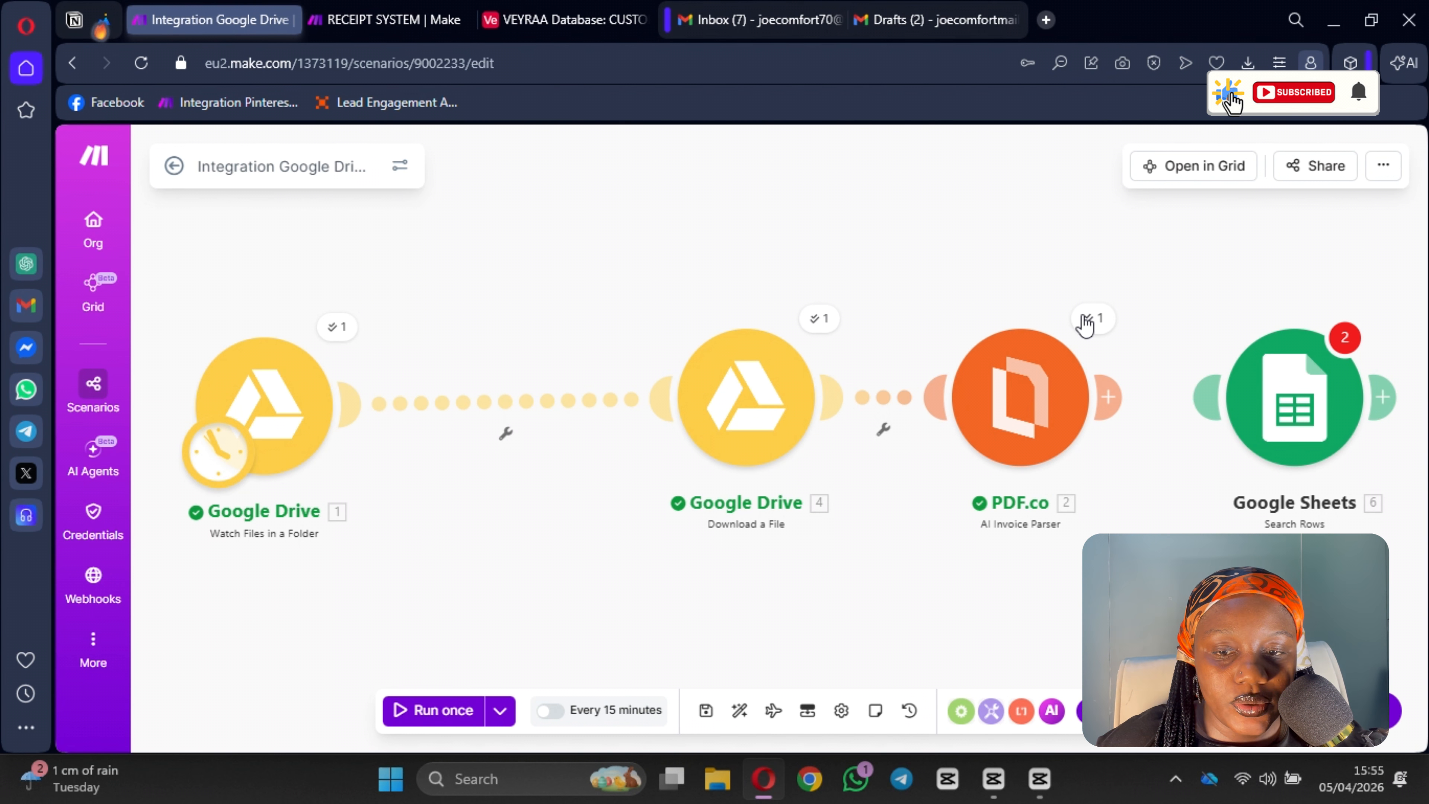
Step: Inspect the PDF.co module's output bundle, expanding the Body and vendor details
left_click(1085, 325)
scroll(909, 495, "down", 4)
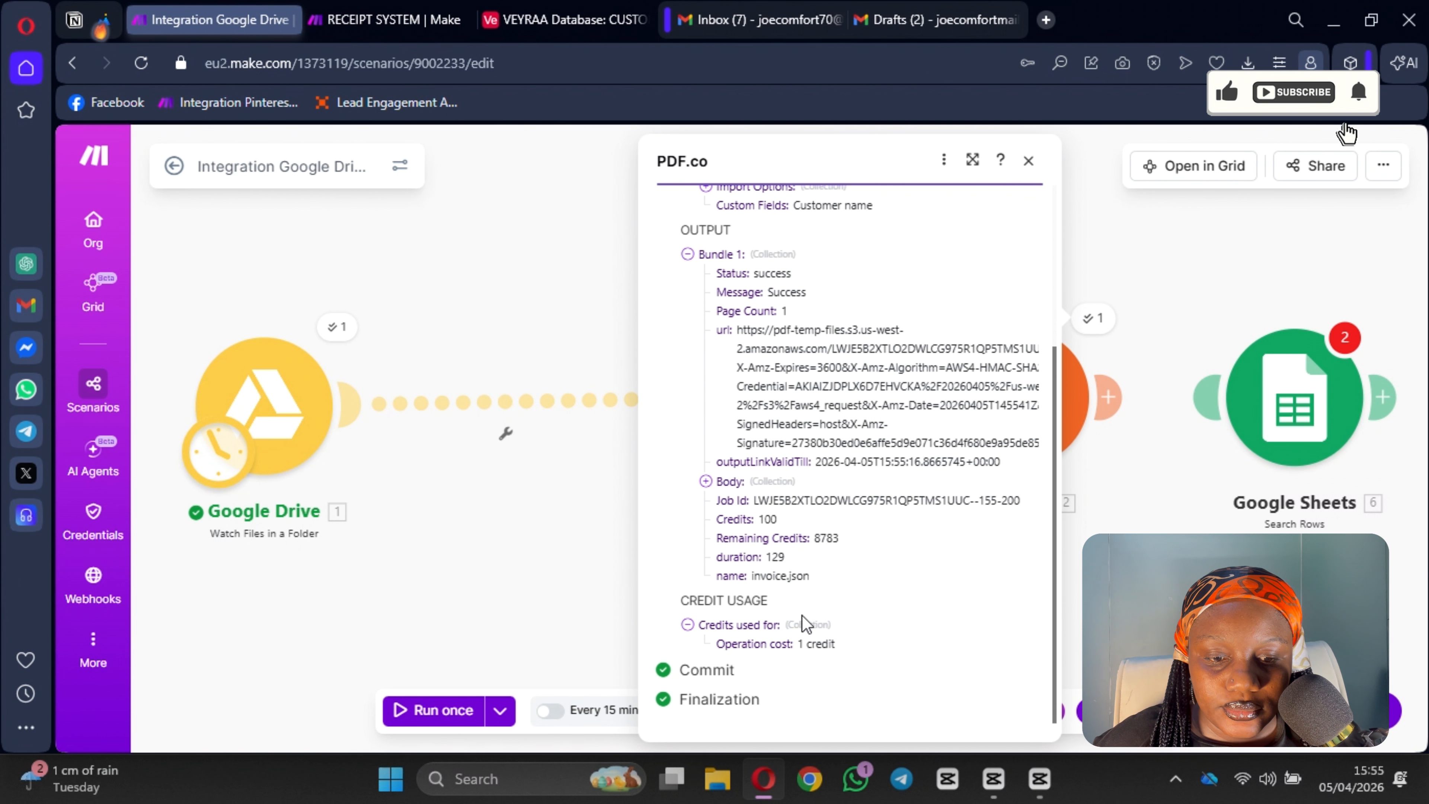
left_click(705, 481)
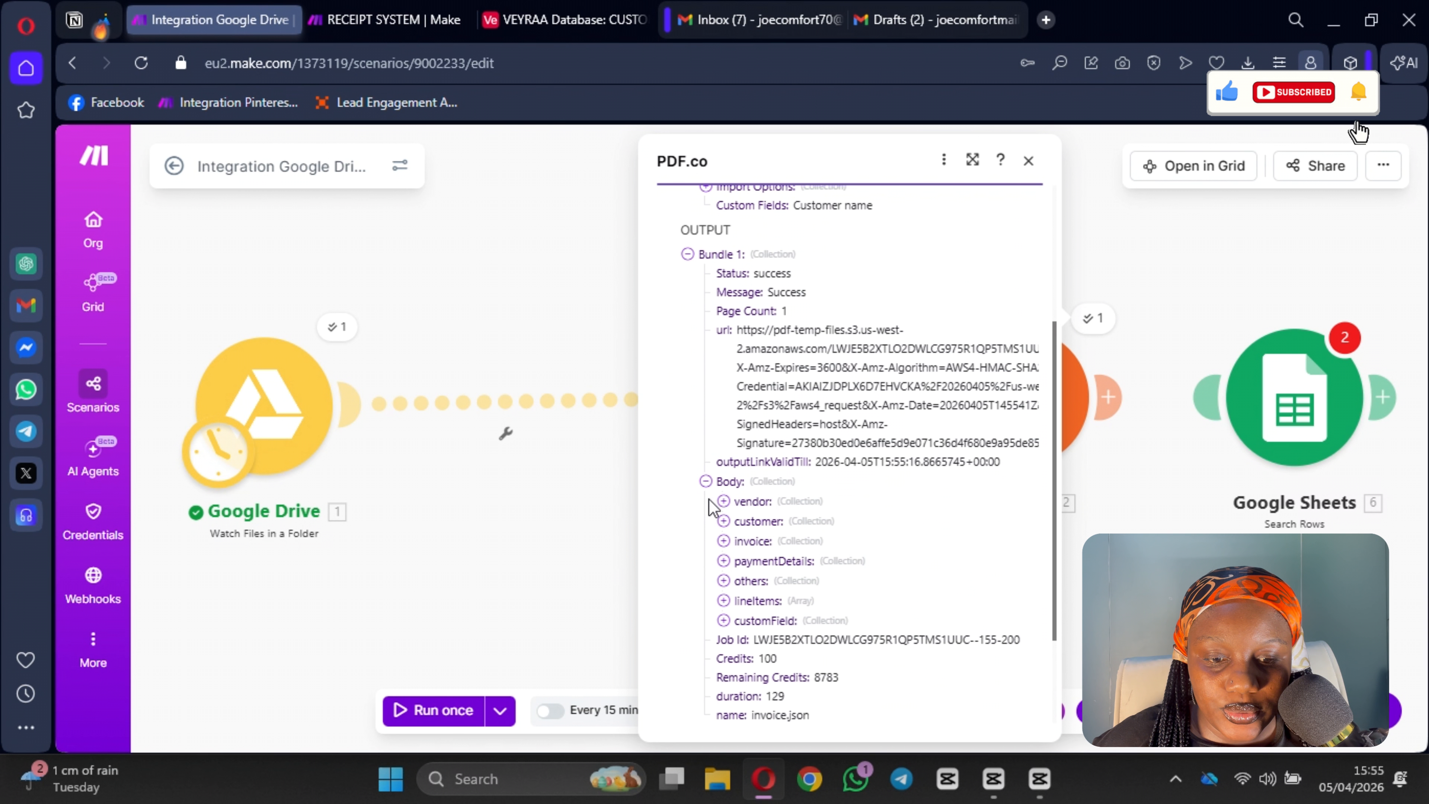
left_click(723, 500)
left_click(723, 502)
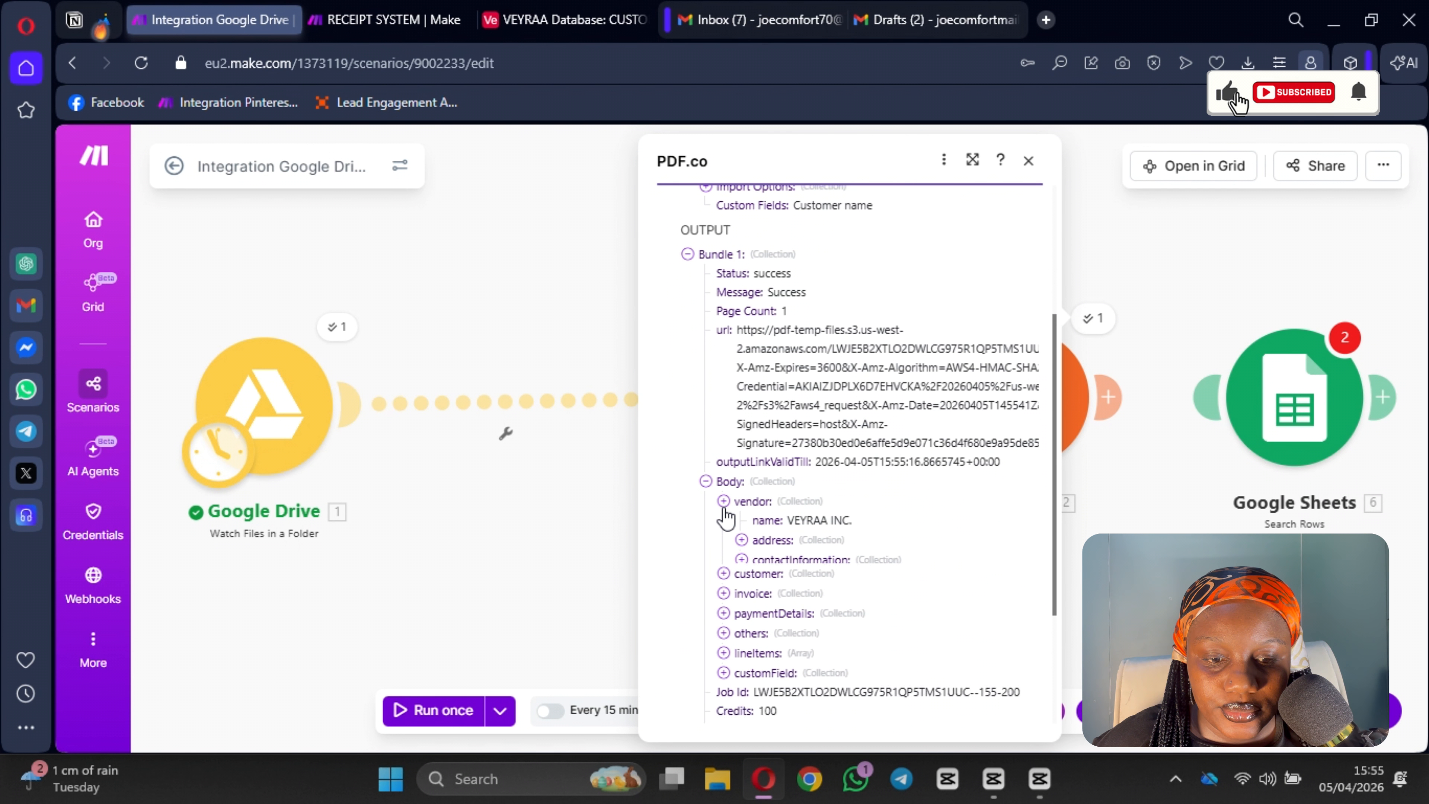
Step: Examine the customer, vendor address, payment details and notes fields in the PDF.co output bundle
left_click(724, 521)
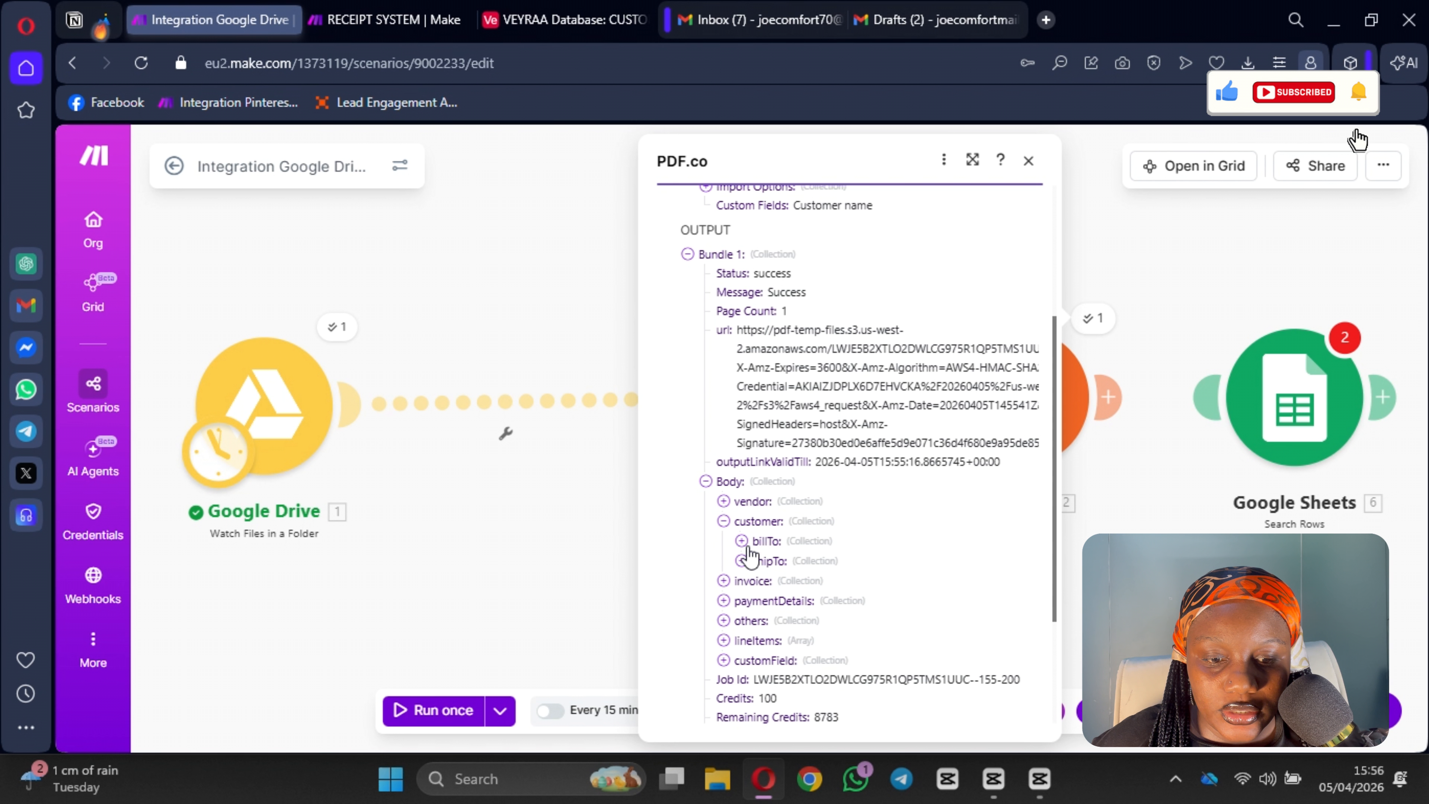
left_click(743, 542)
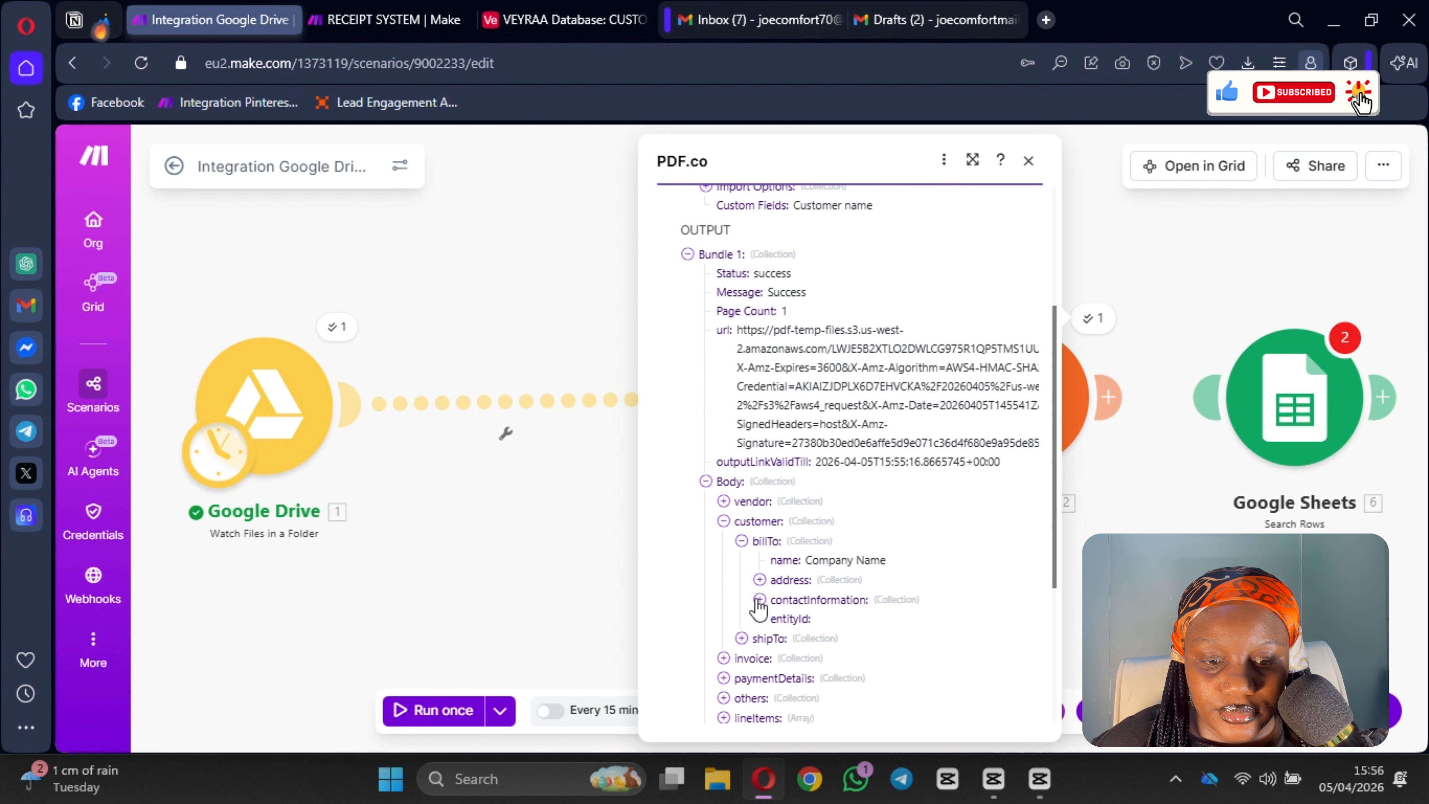
scroll(731, 574, "down", 7)
scroll(713, 556, "up", 5)
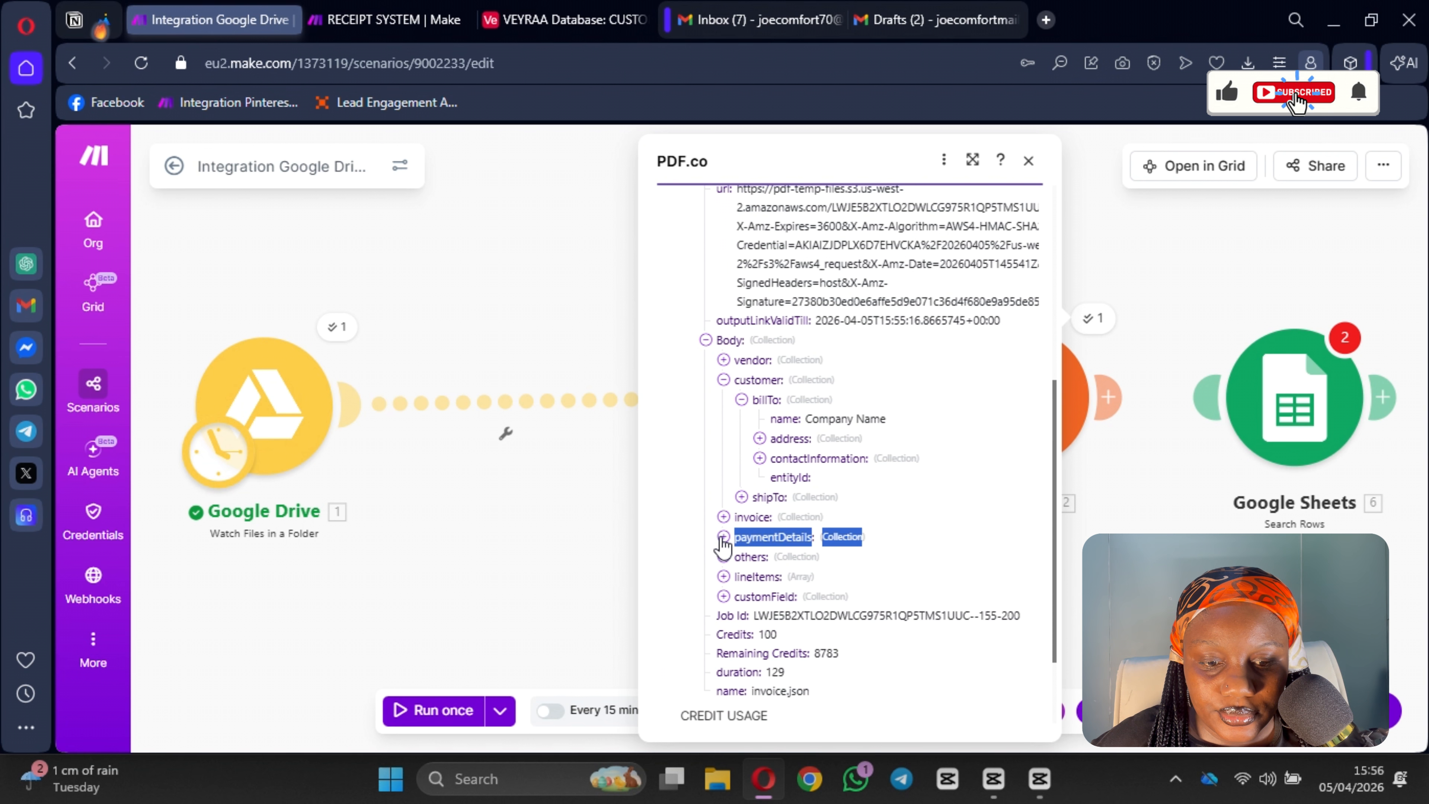
left_click(724, 360)
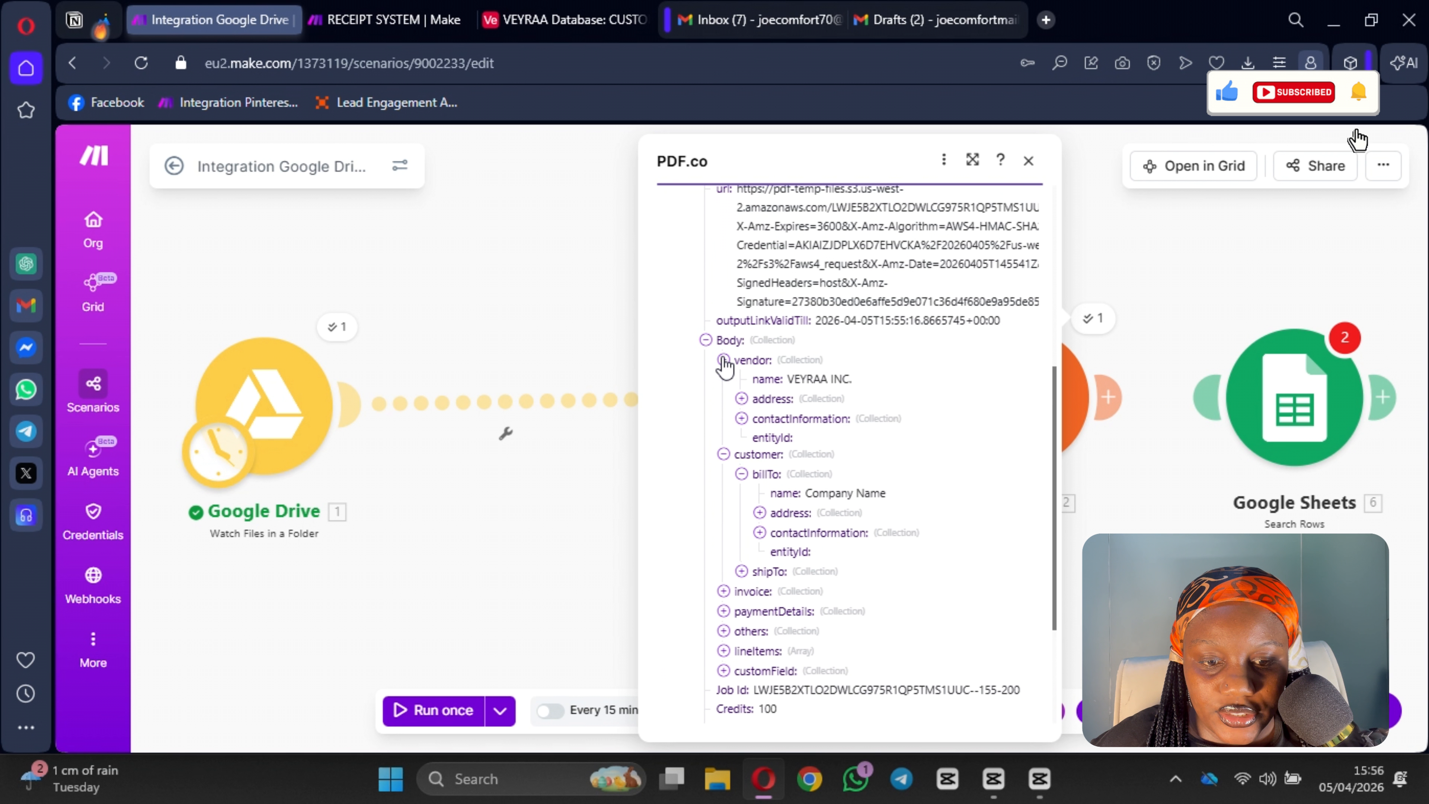
left_click(742, 398)
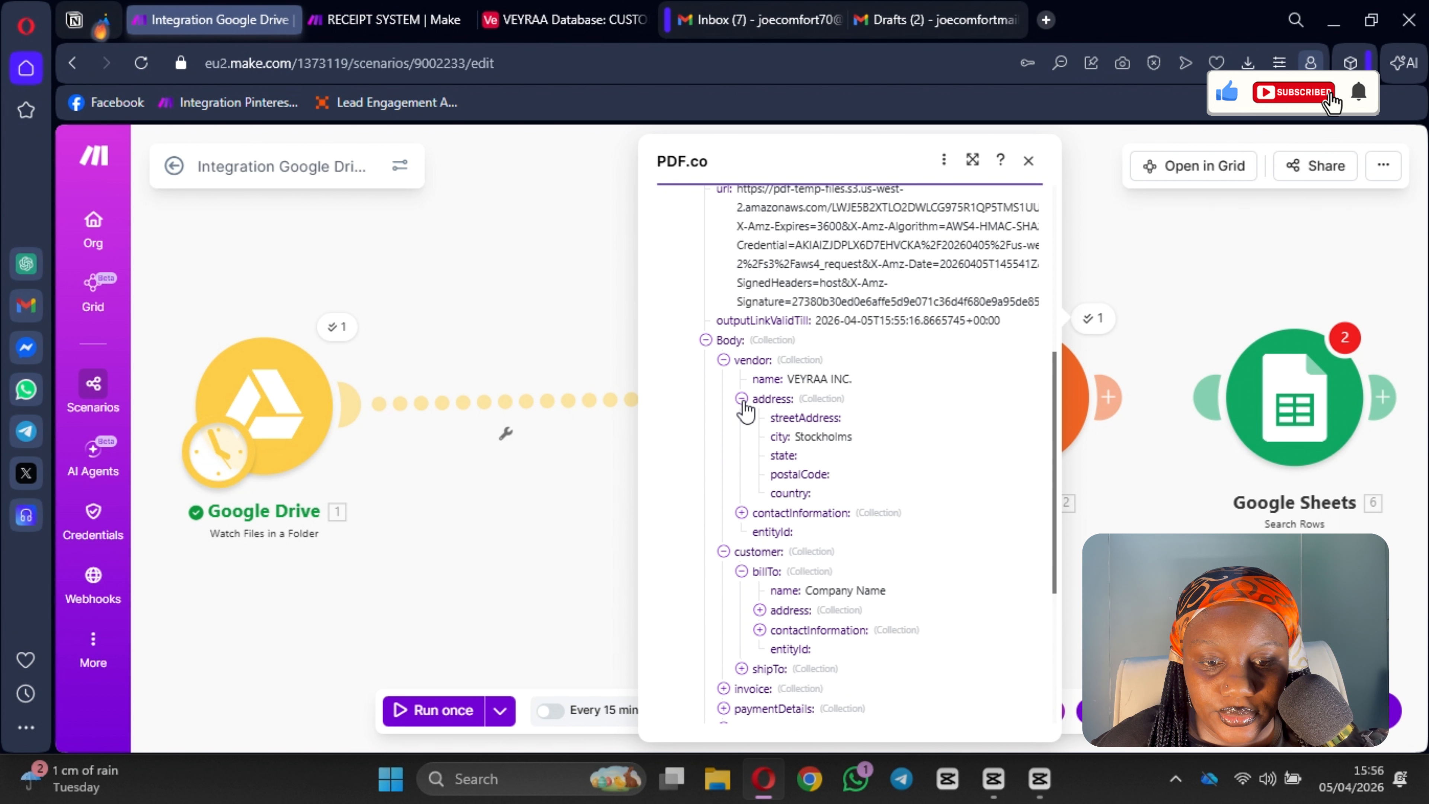
left_click(741, 398)
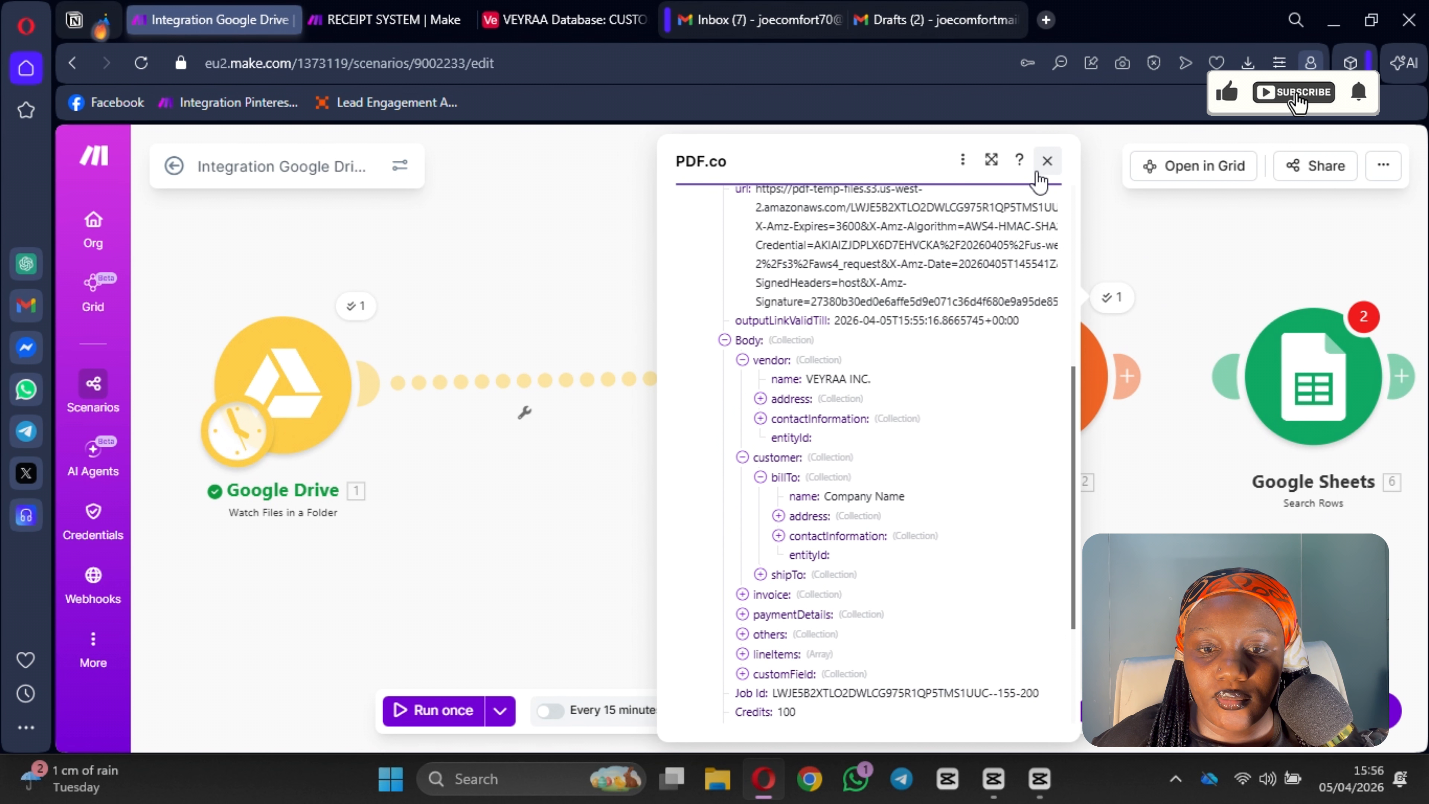
left_click(1045, 163)
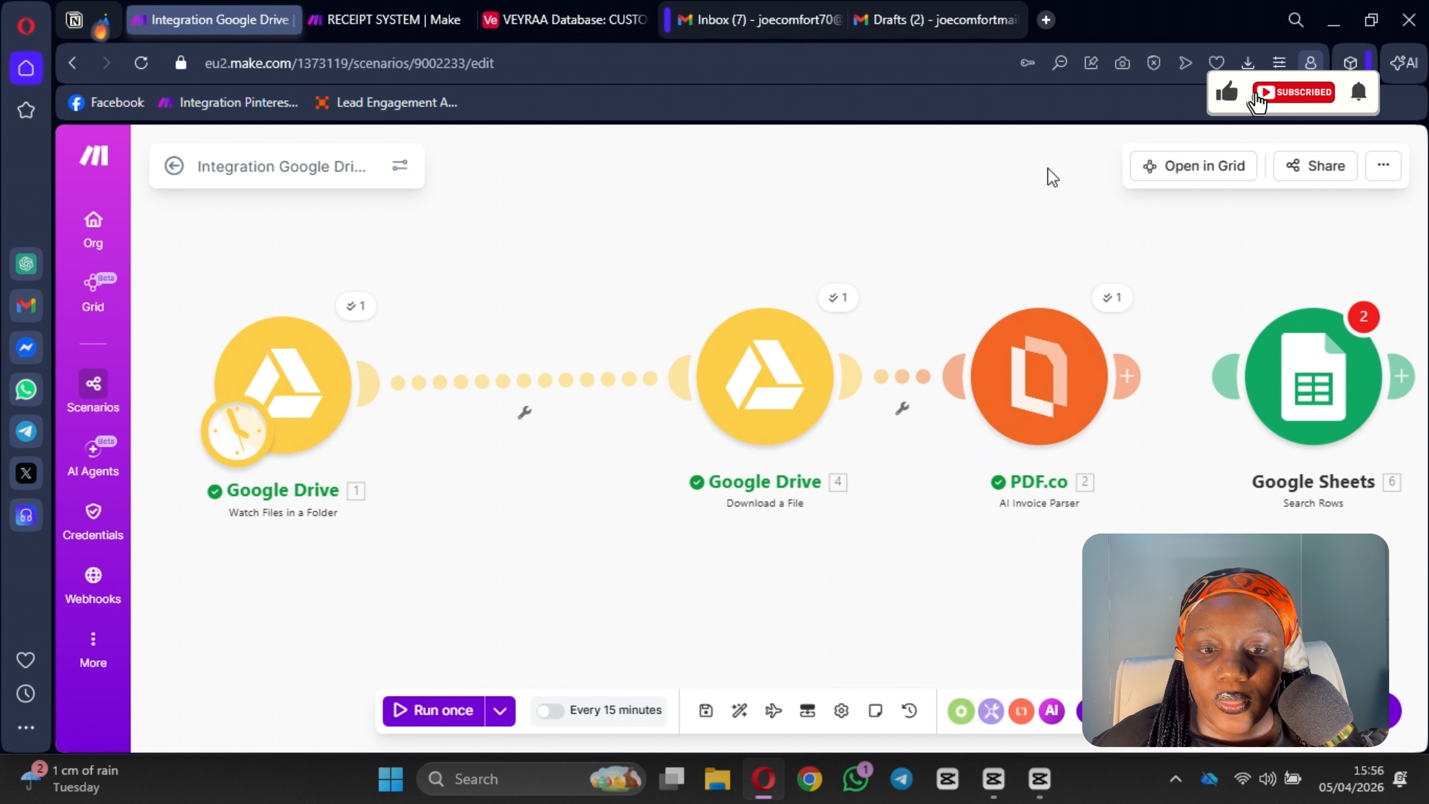
left_click(1118, 305)
scroll(877, 598, "down", 3)
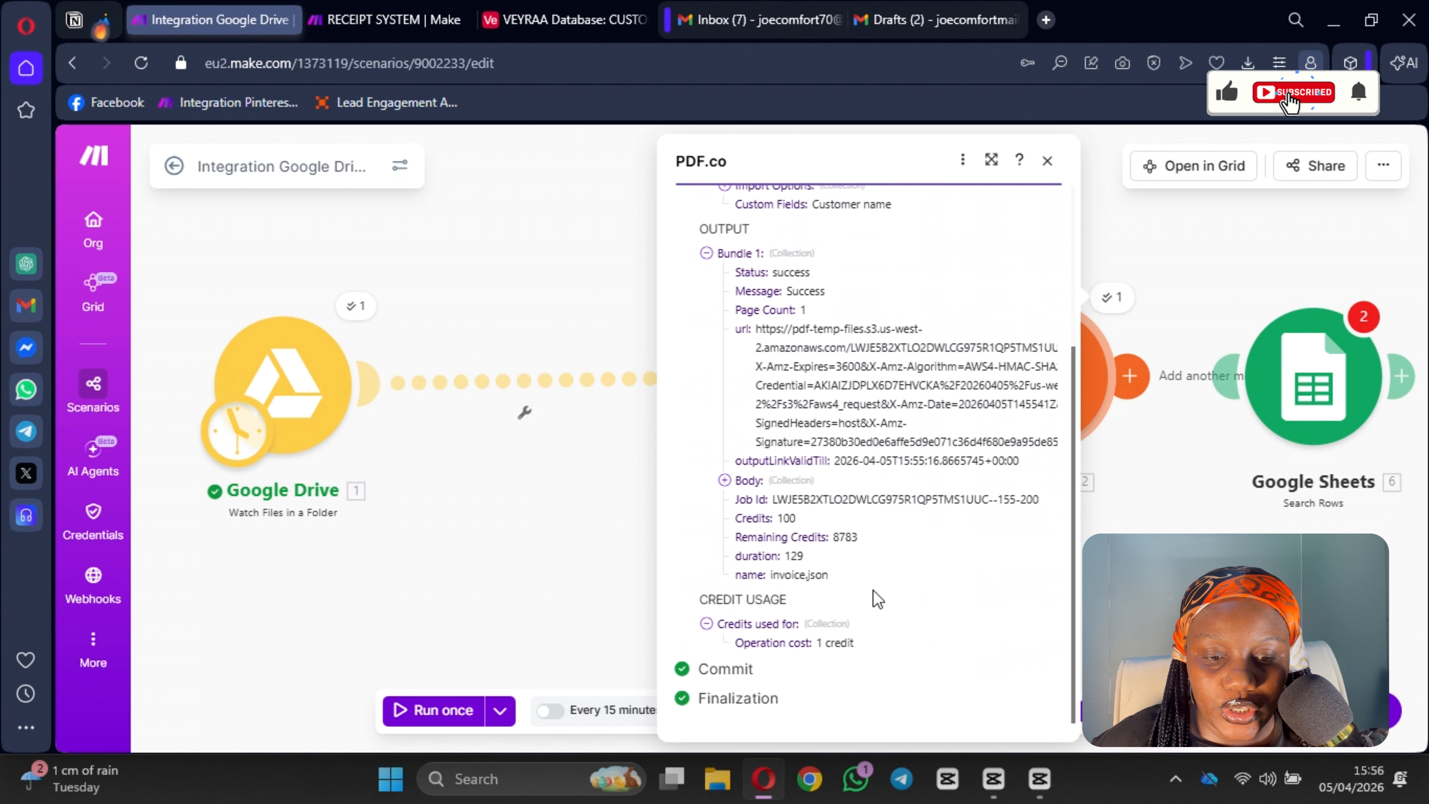
left_click(725, 482)
scroll(892, 544, "down", 3)
double_click(742, 442)
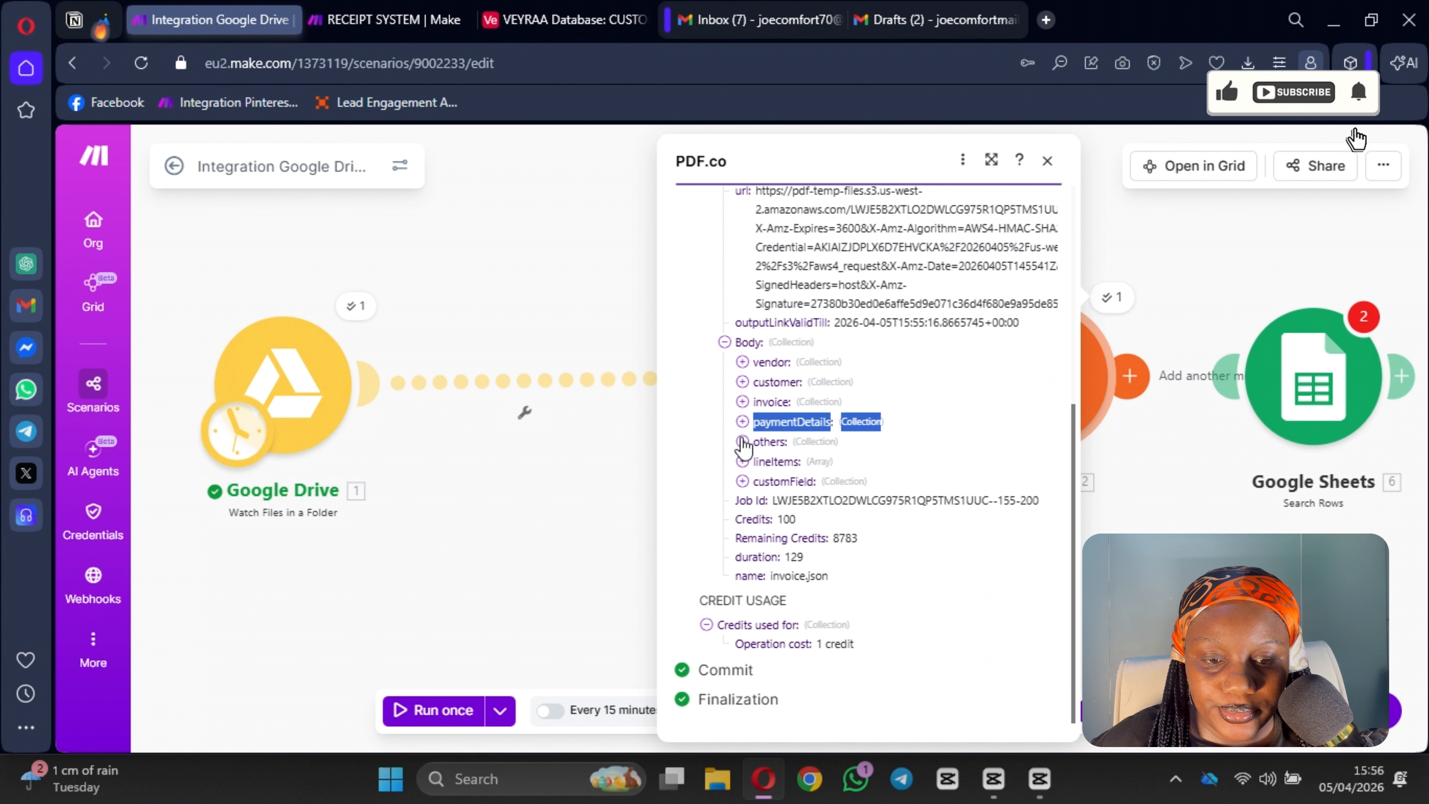
left_click(741, 442)
scroll(731, 490, "down", 1)
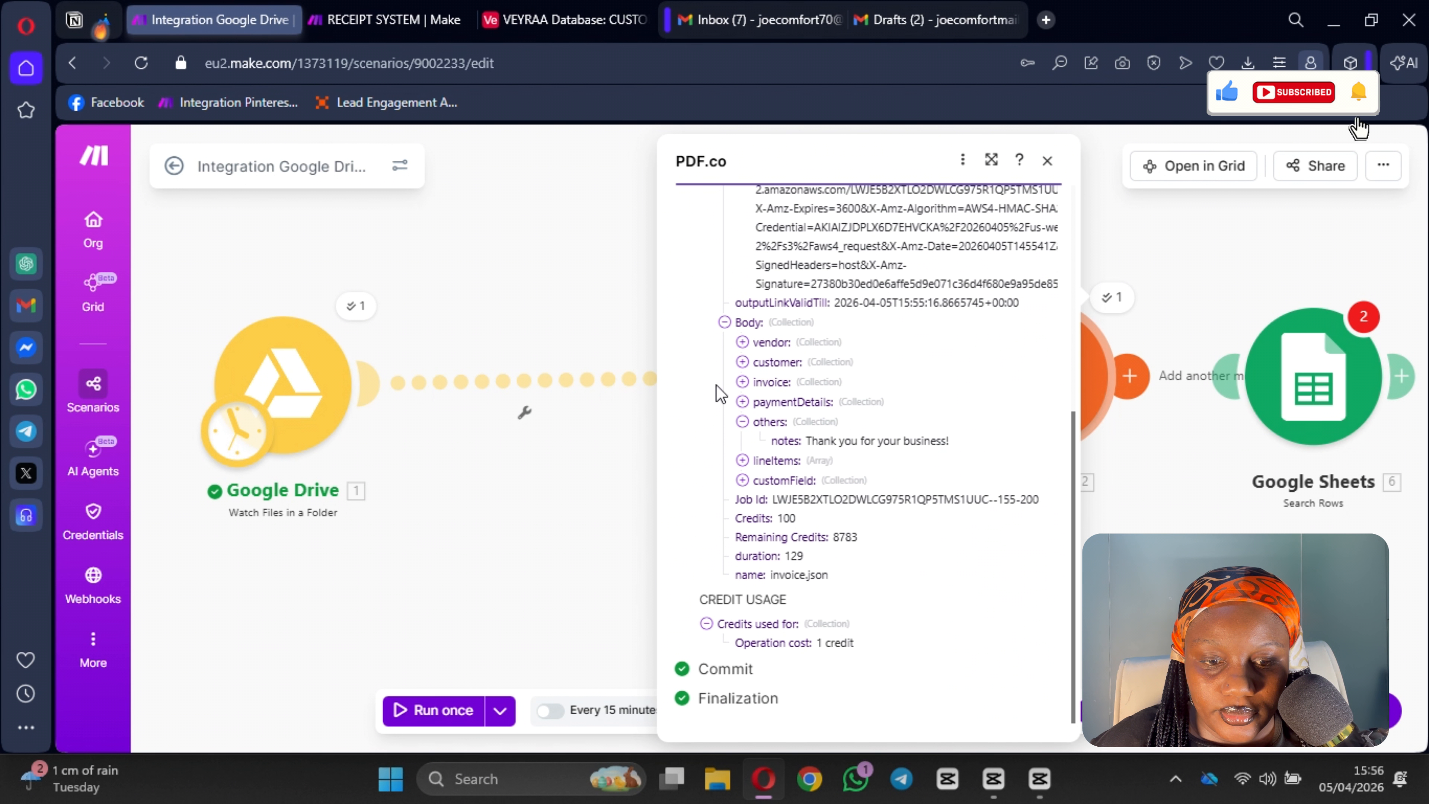
left_click(742, 402)
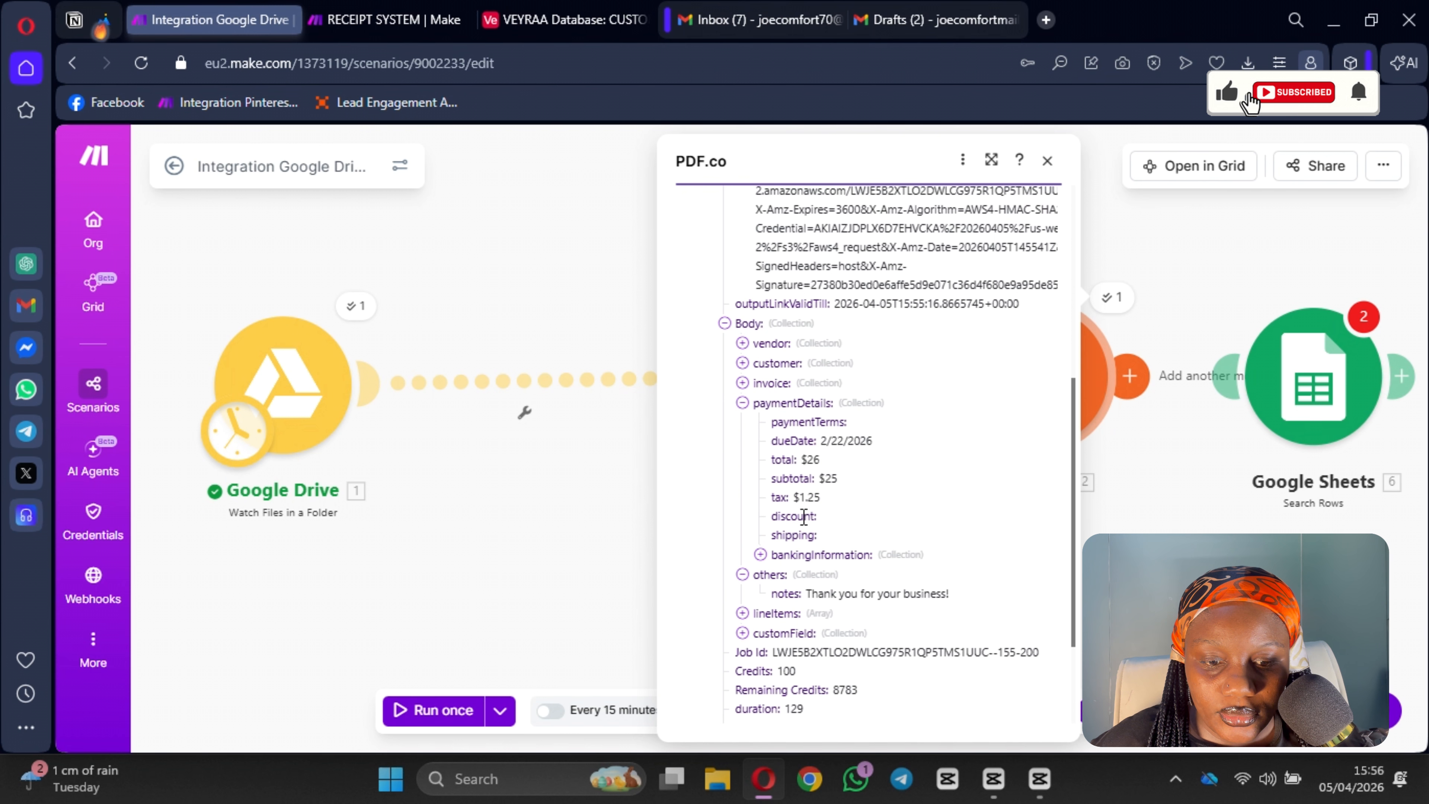
left_click(742, 403)
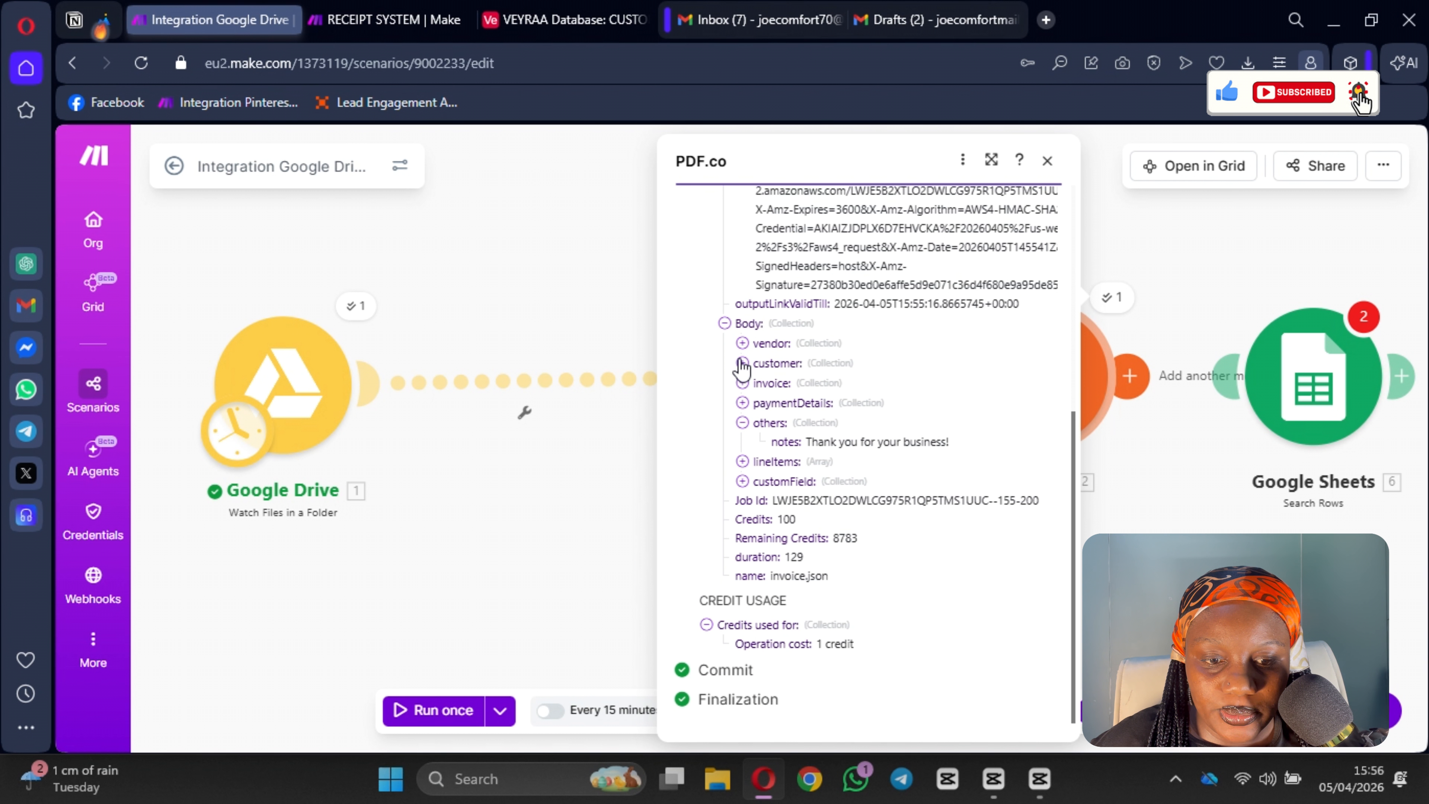
left_click(742, 363)
left_click(760, 383)
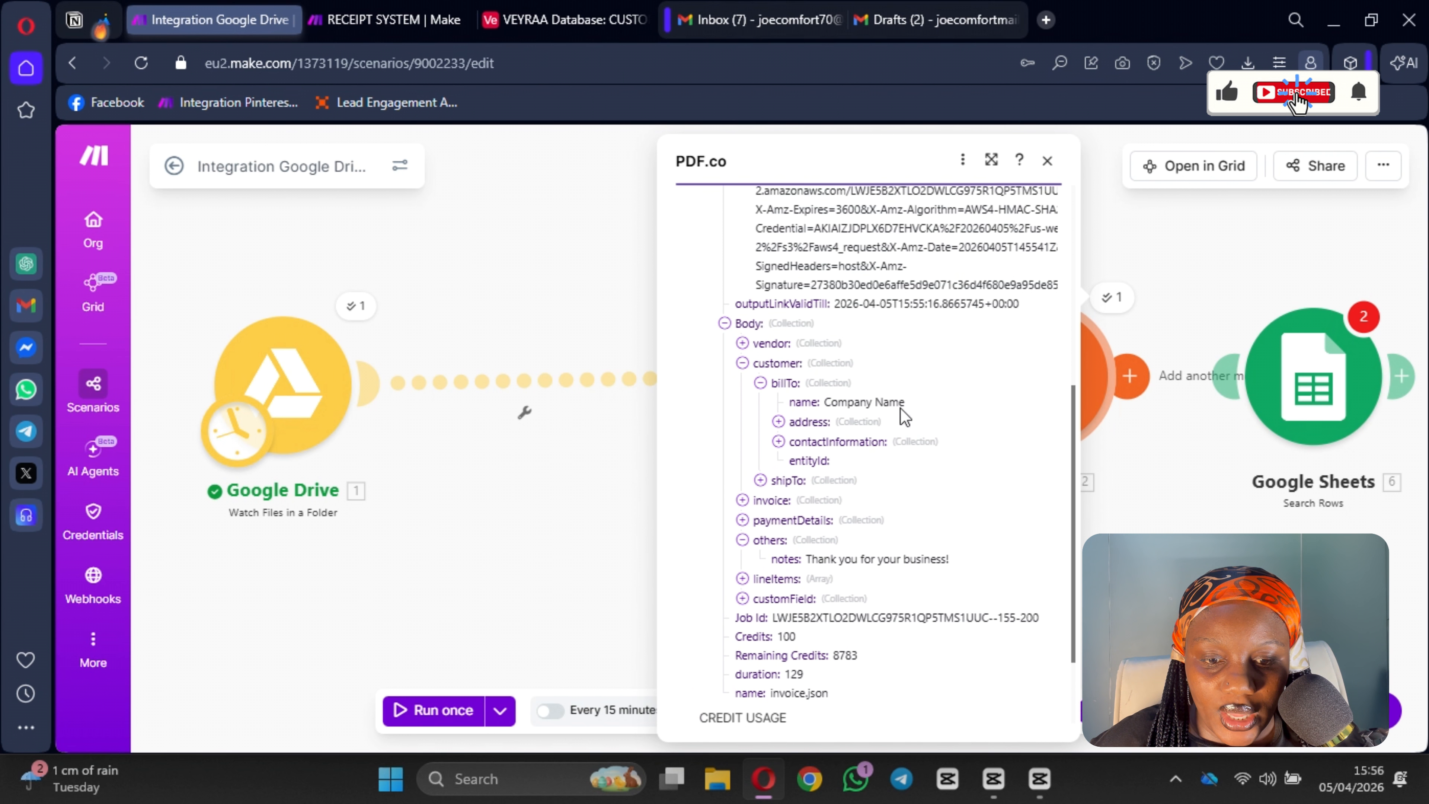
left_click(1046, 160)
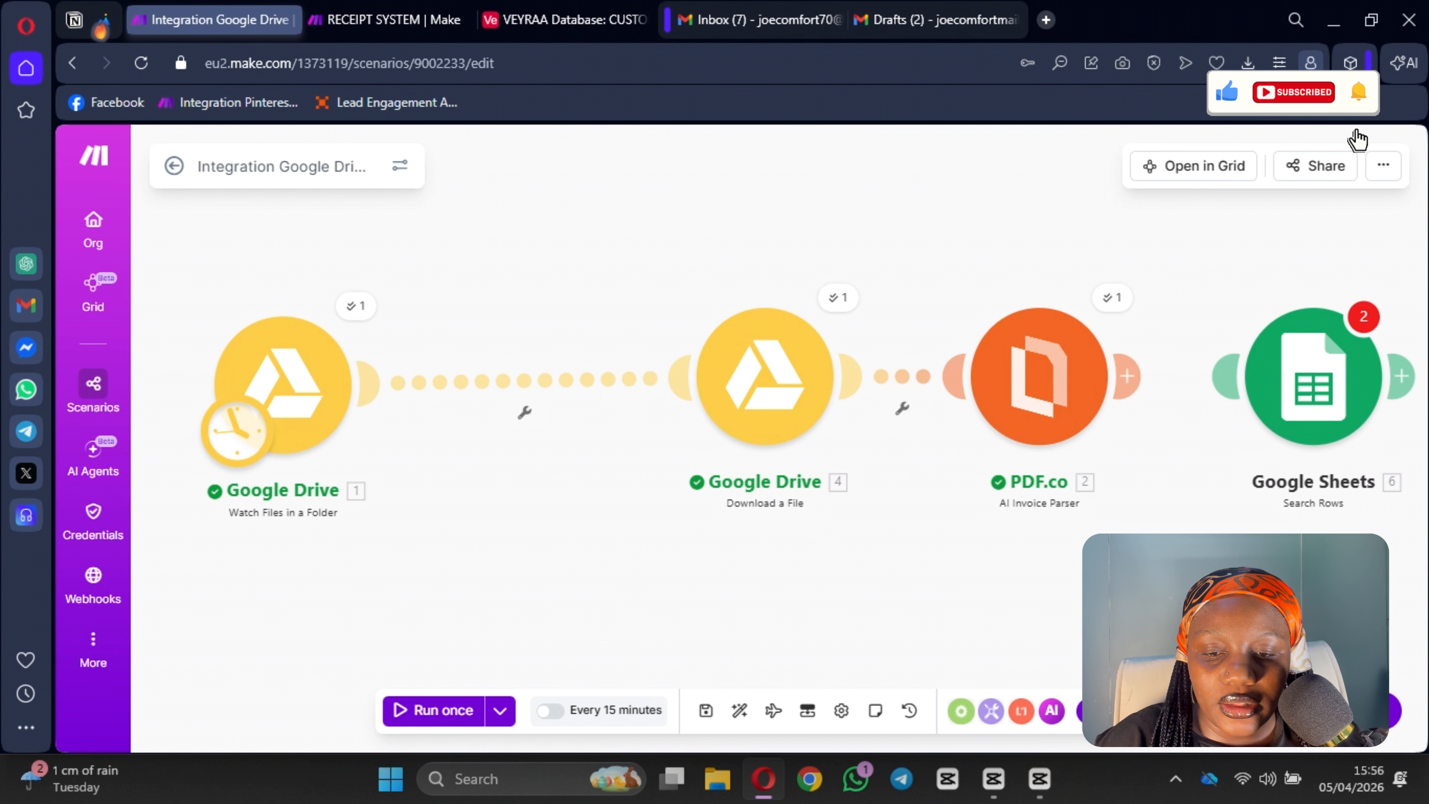
Step: Save the scenario and delete the Google Sheets Search Rows module
left_click_drag(866, 461, 826, 483)
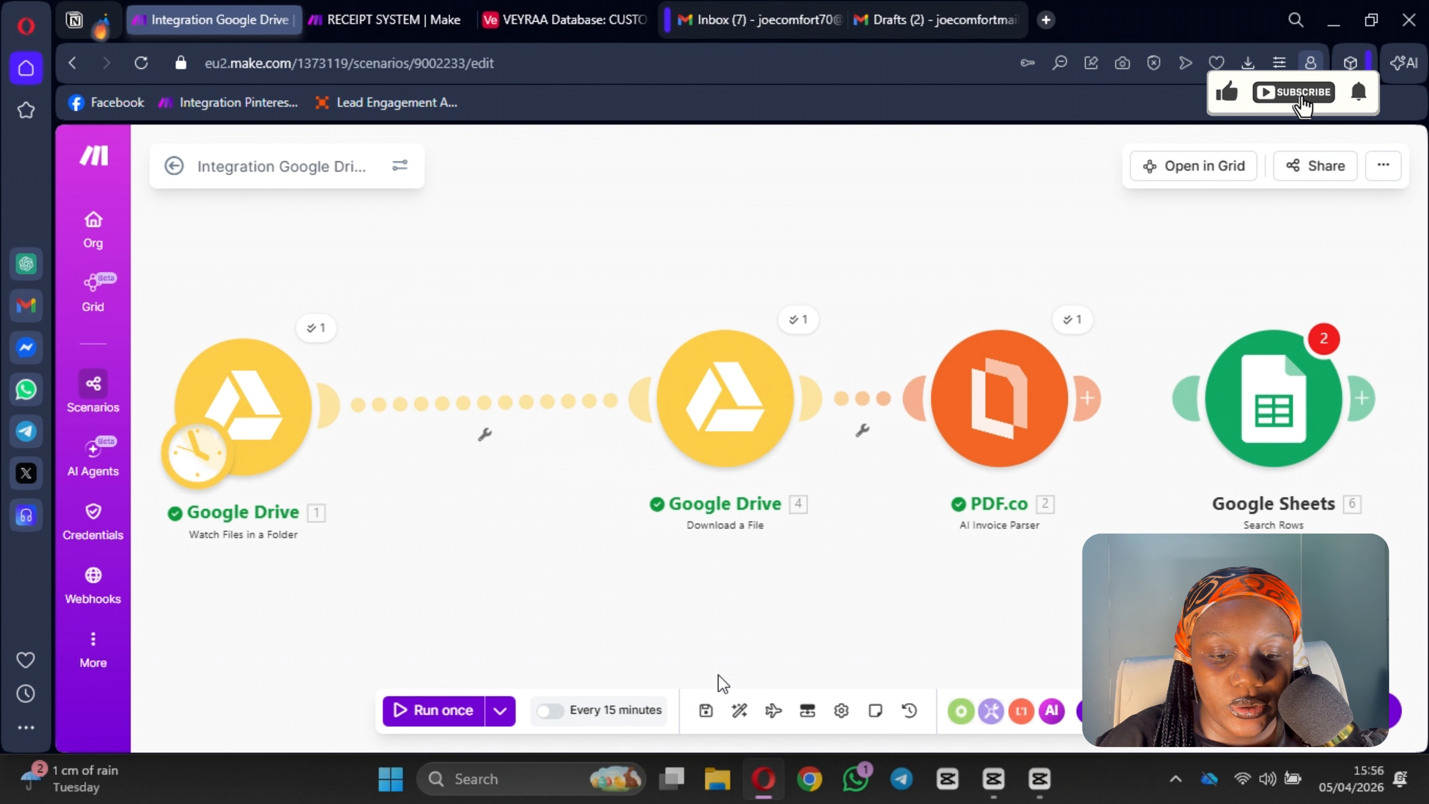
left_click(704, 713)
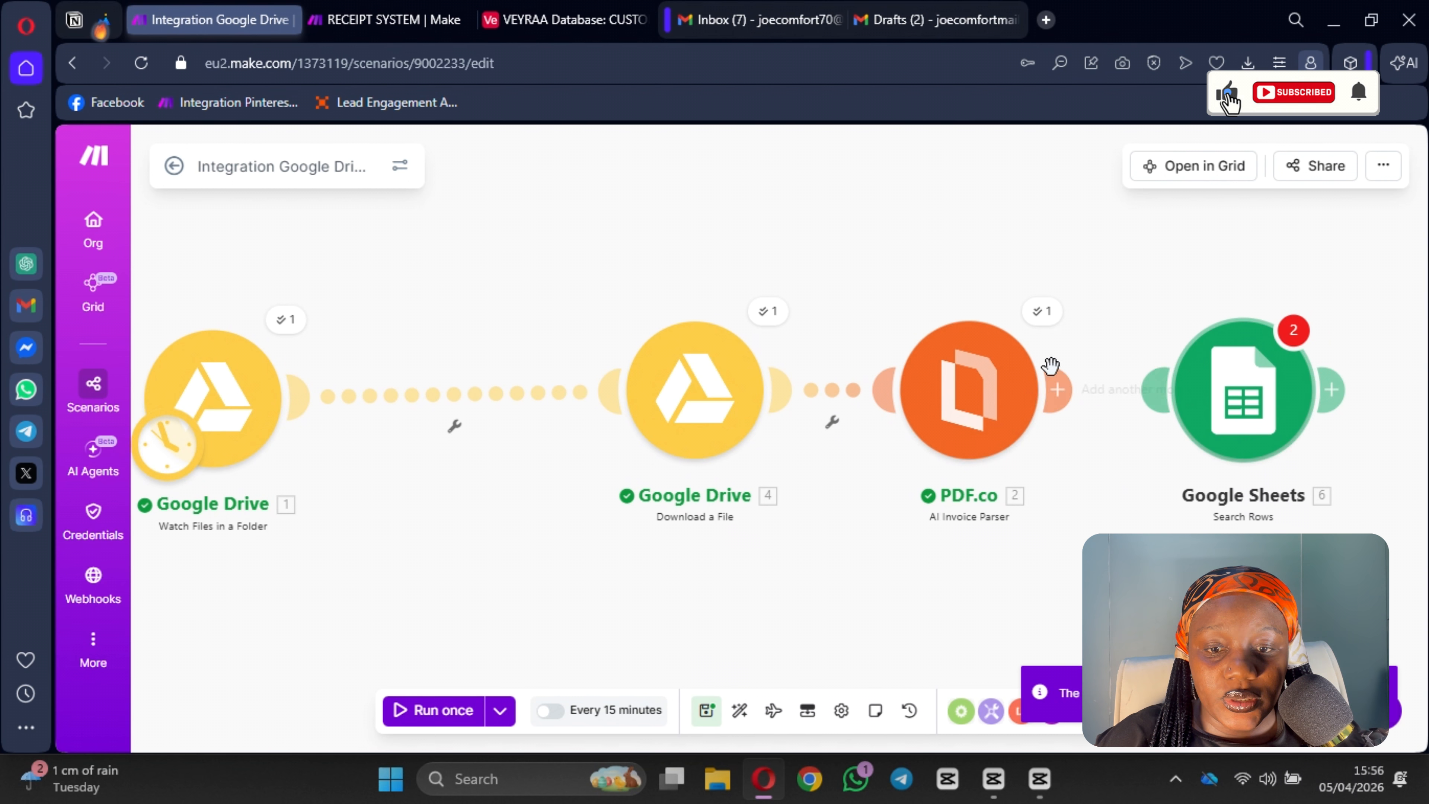
left_click(1037, 314)
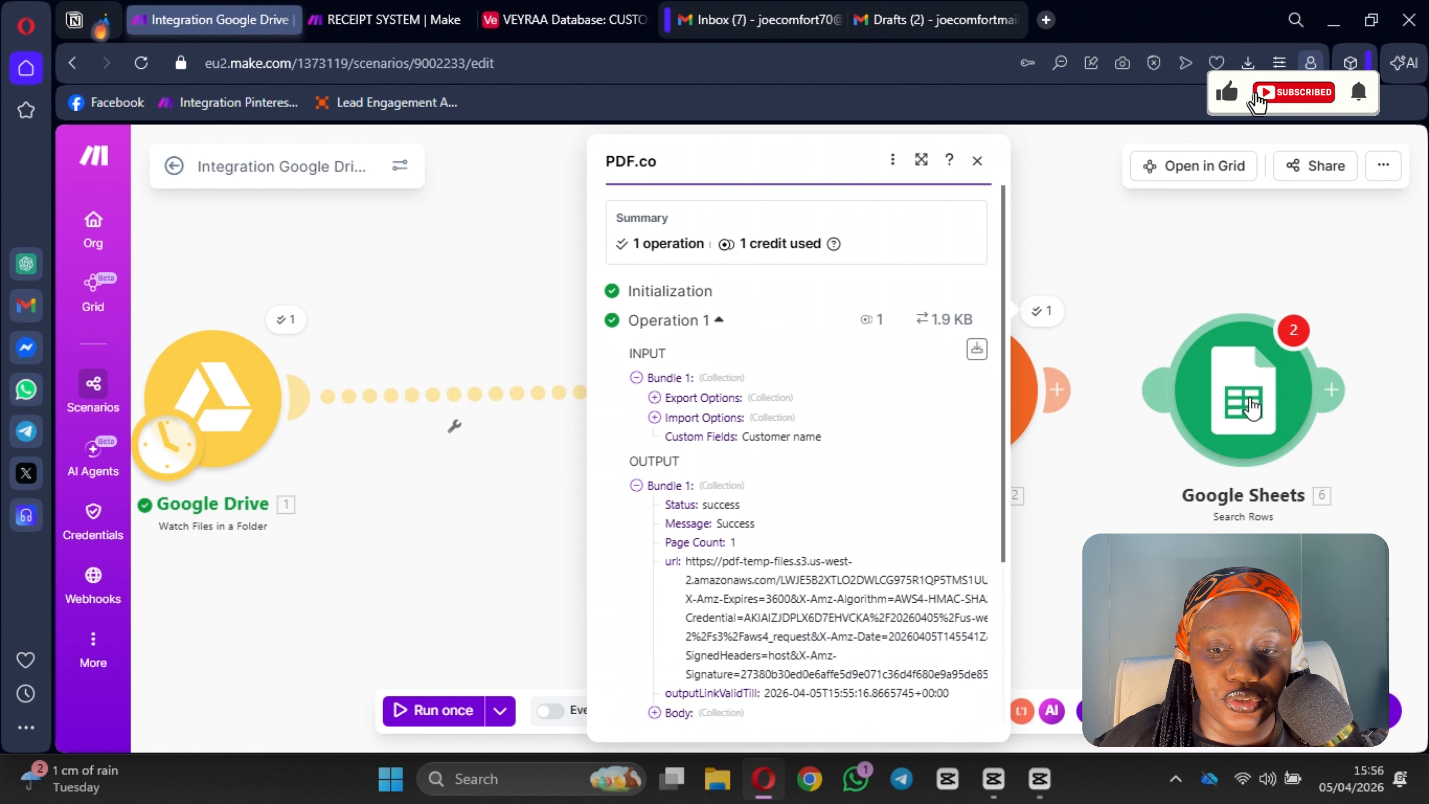
right_click(1246, 403)
left_click(1297, 636)
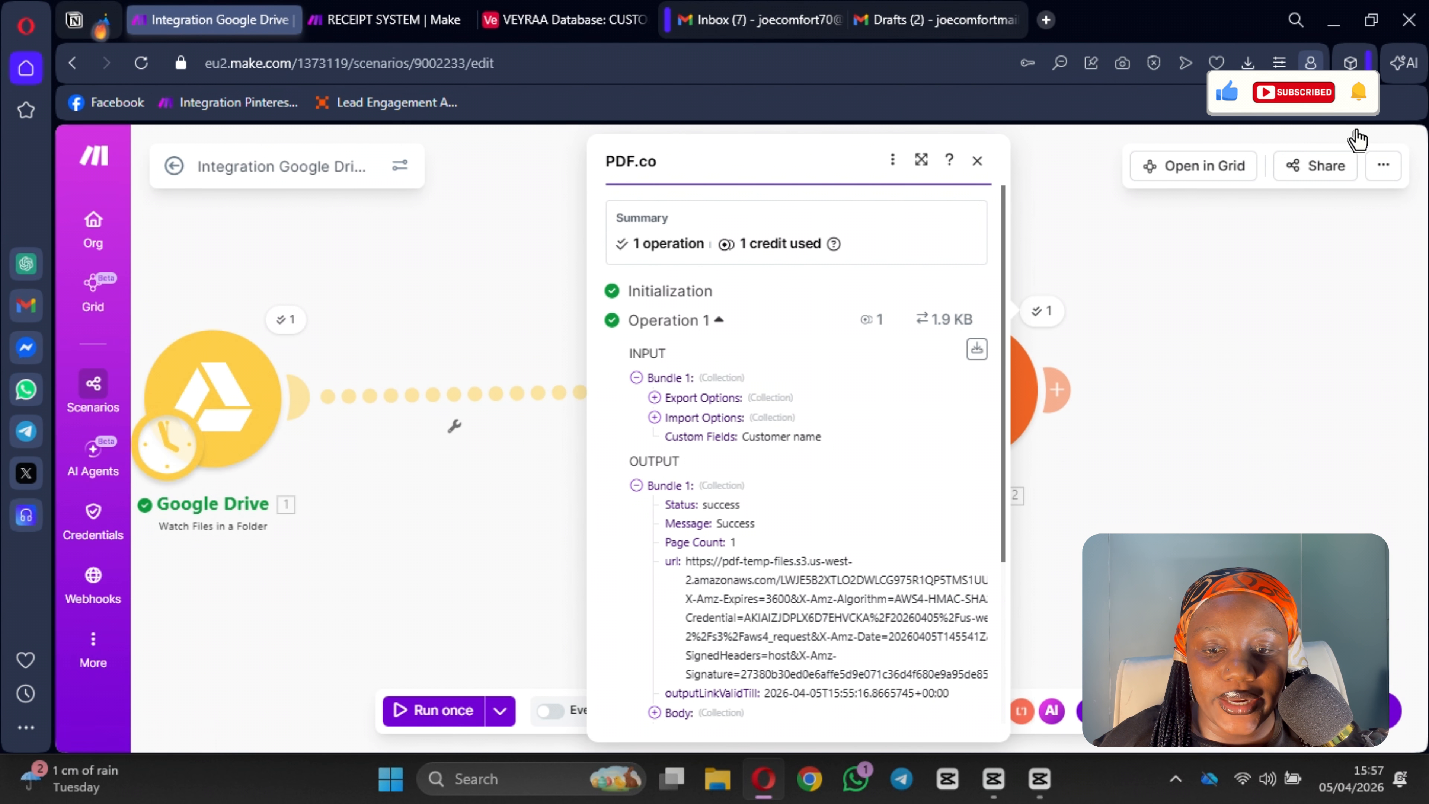
Step: Add a Google Sheets Add a Row module after PDF.co and choose the Perfume Inventory - Sheet1 spreadsheet
left_click(1050, 395)
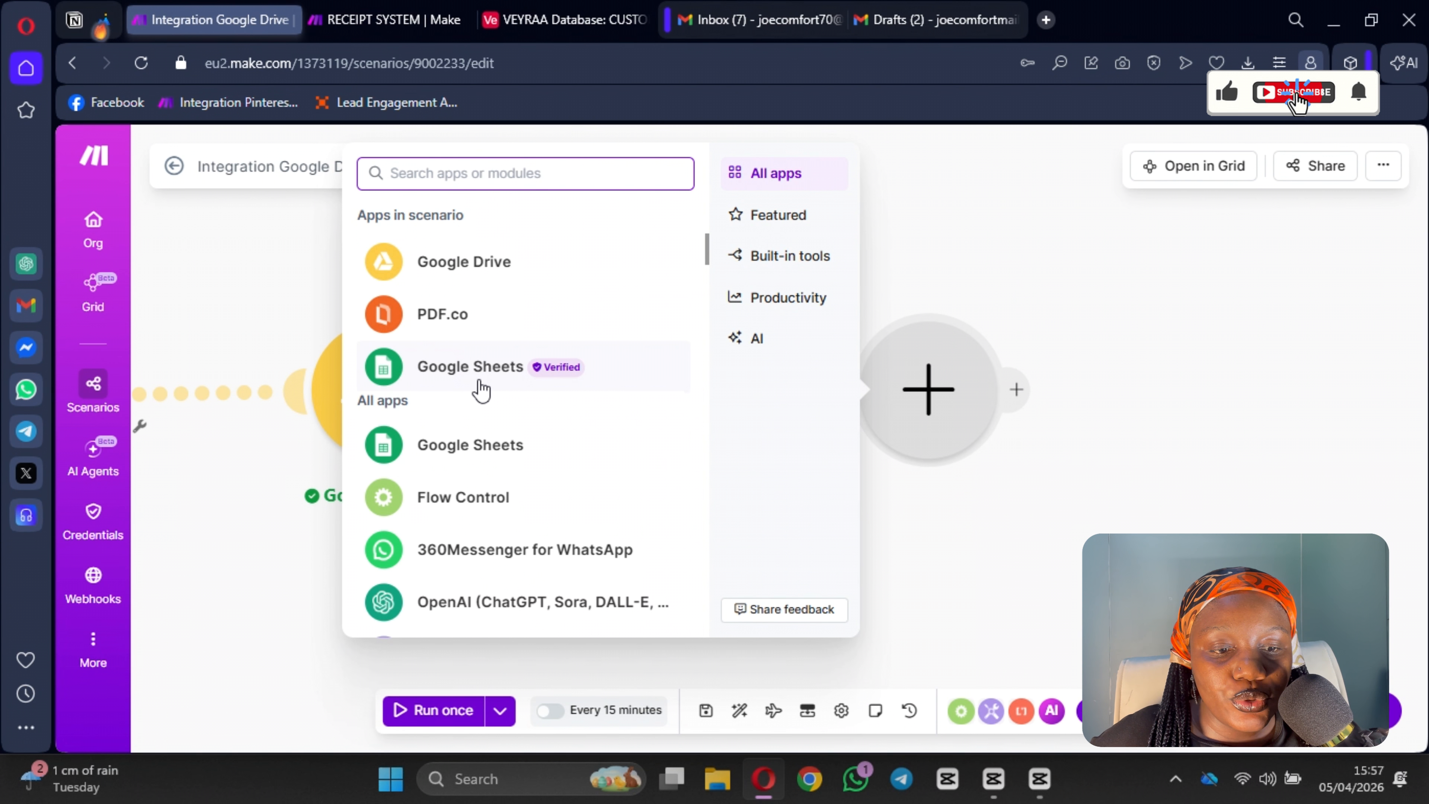
left_click(482, 389)
left_click(520, 416)
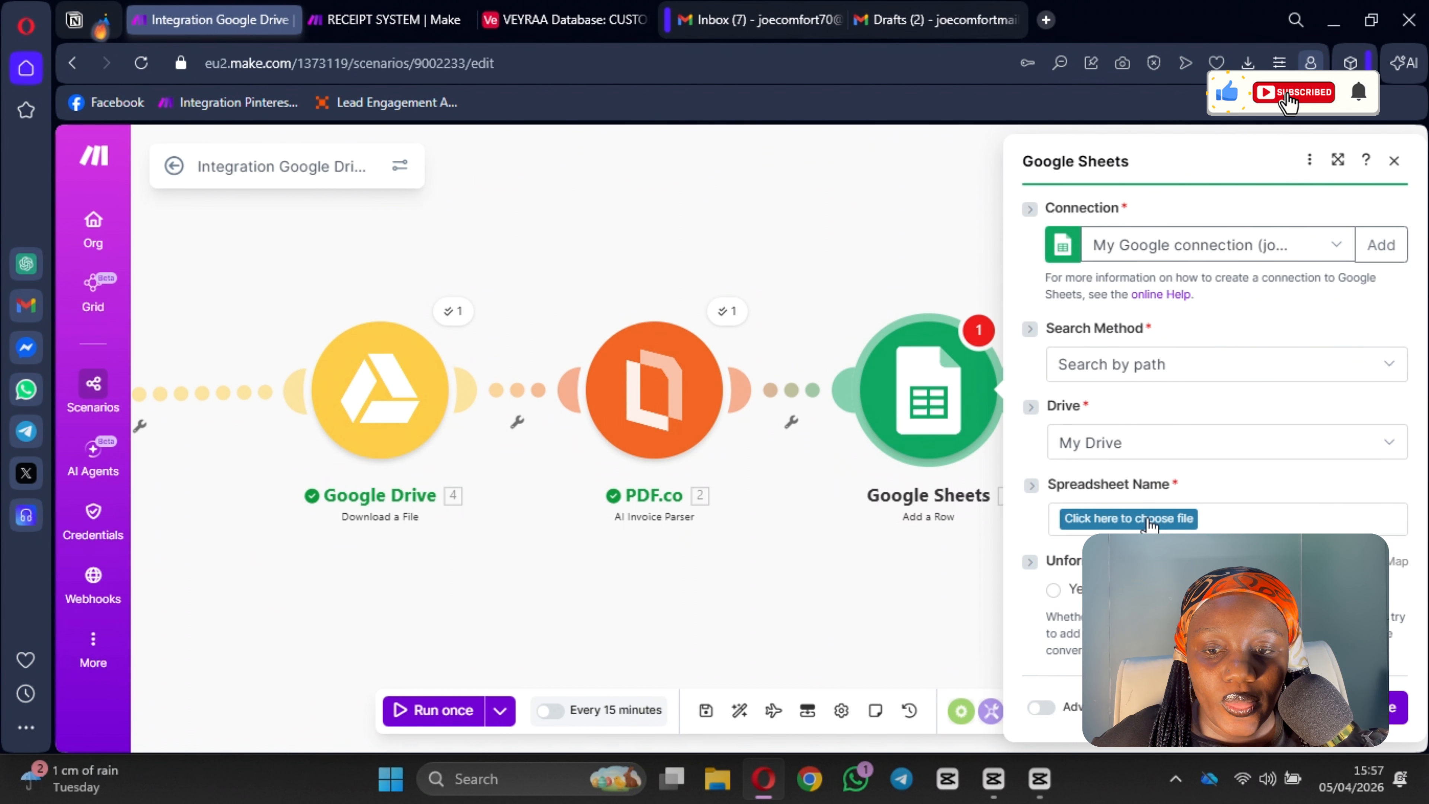
left_click(1149, 519)
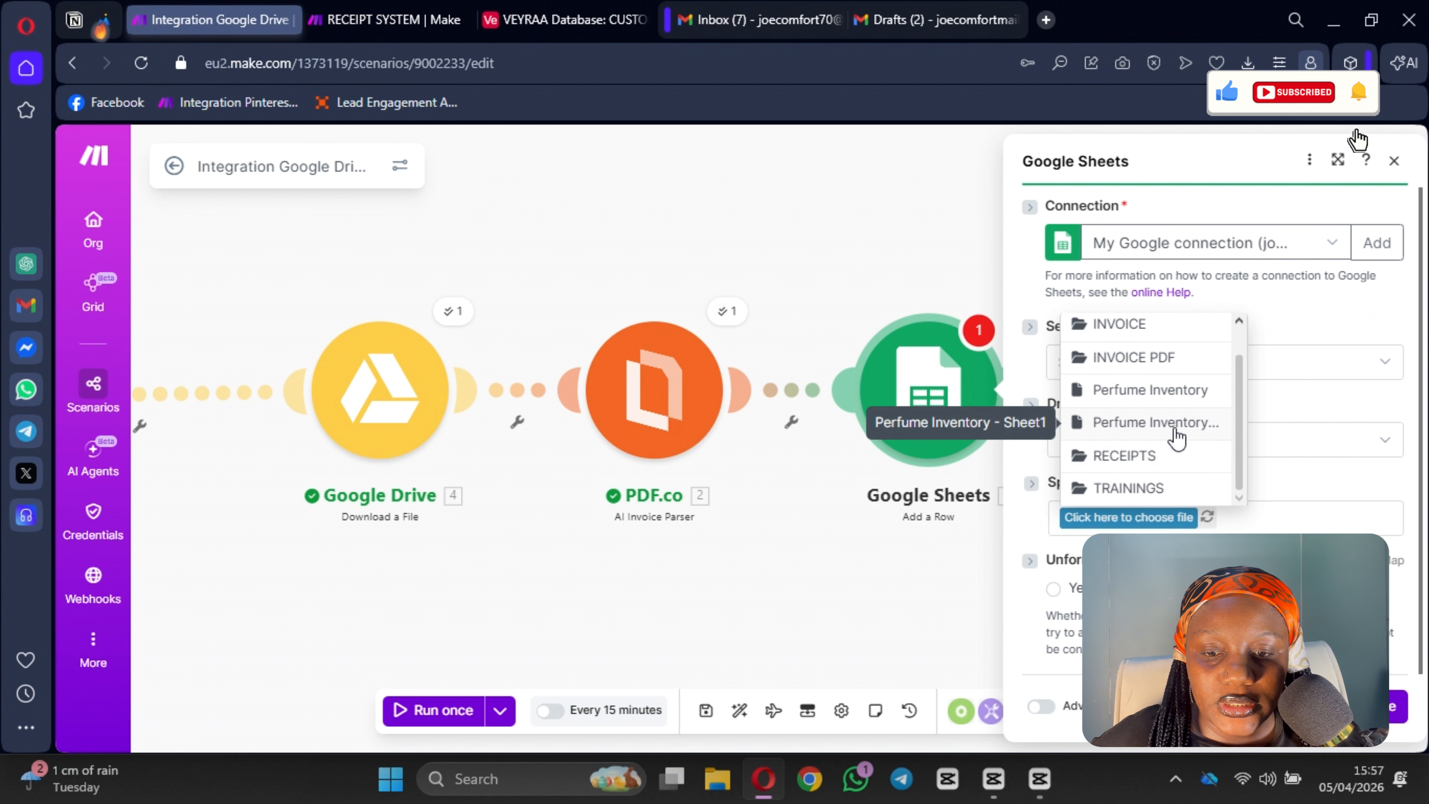
left_click(1175, 431)
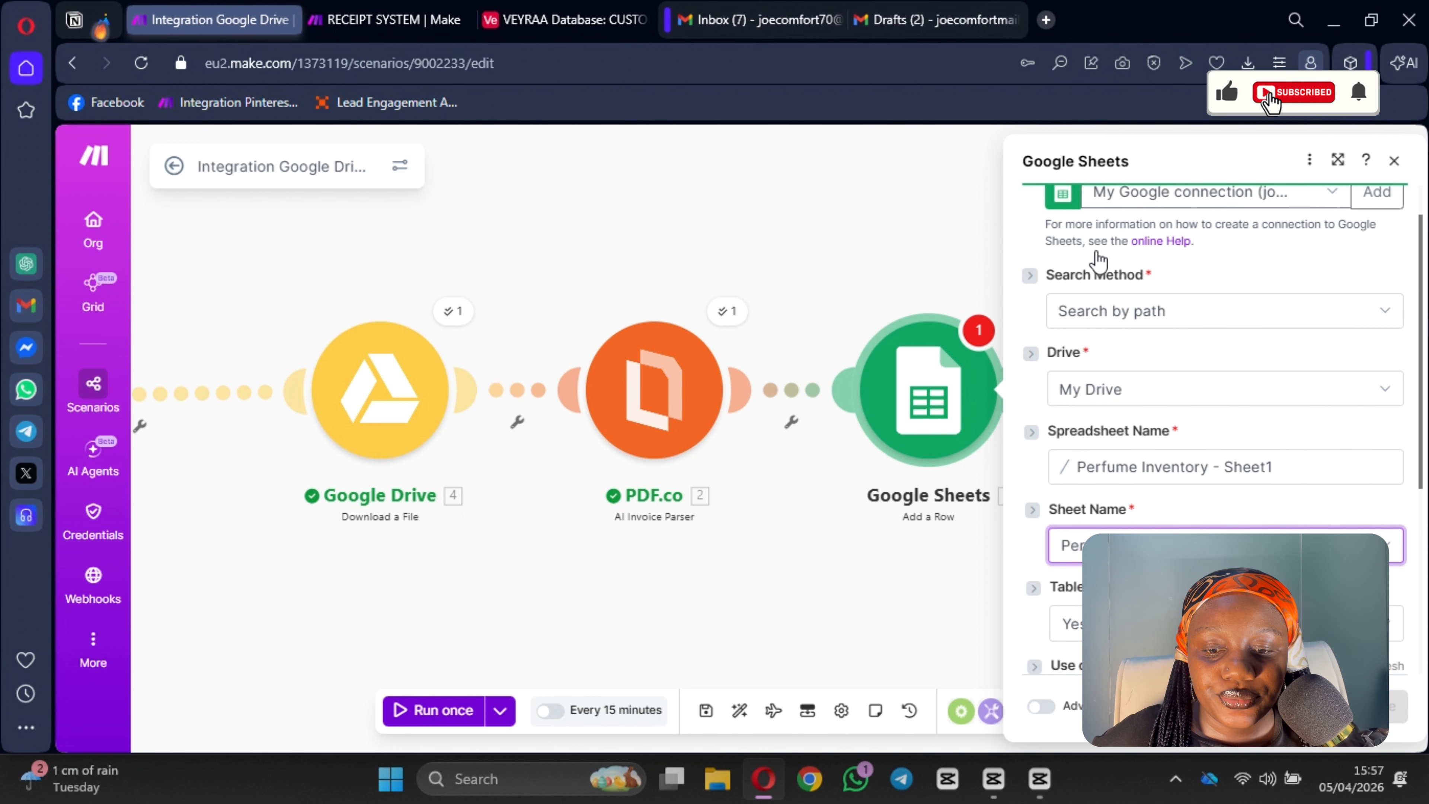
Step: Map the Item Name column to the PDF.co customer billTo name
scroll(1176, 451, "down", 5)
scroll(1180, 343, "down", 10)
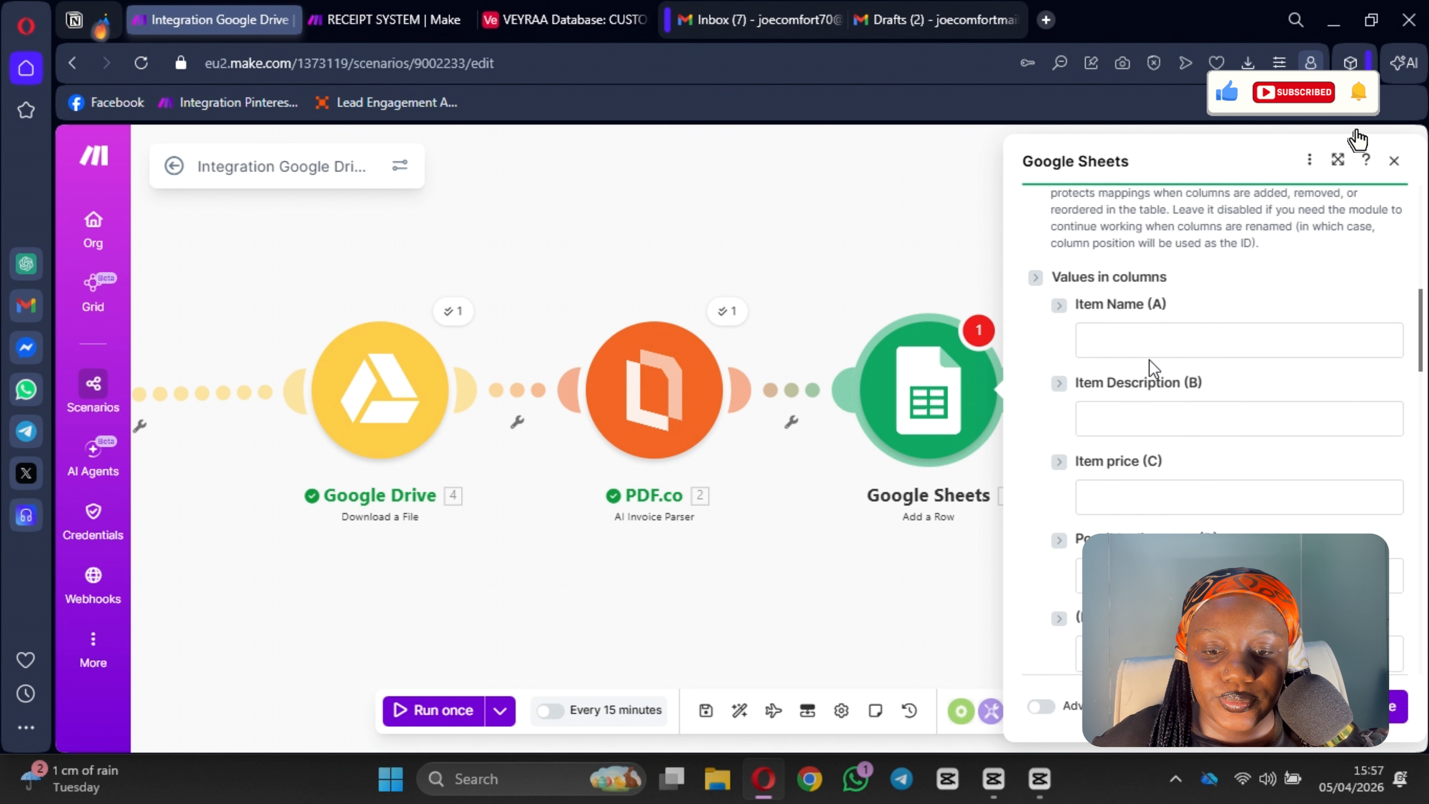
scroll(1147, 422, "up", 5)
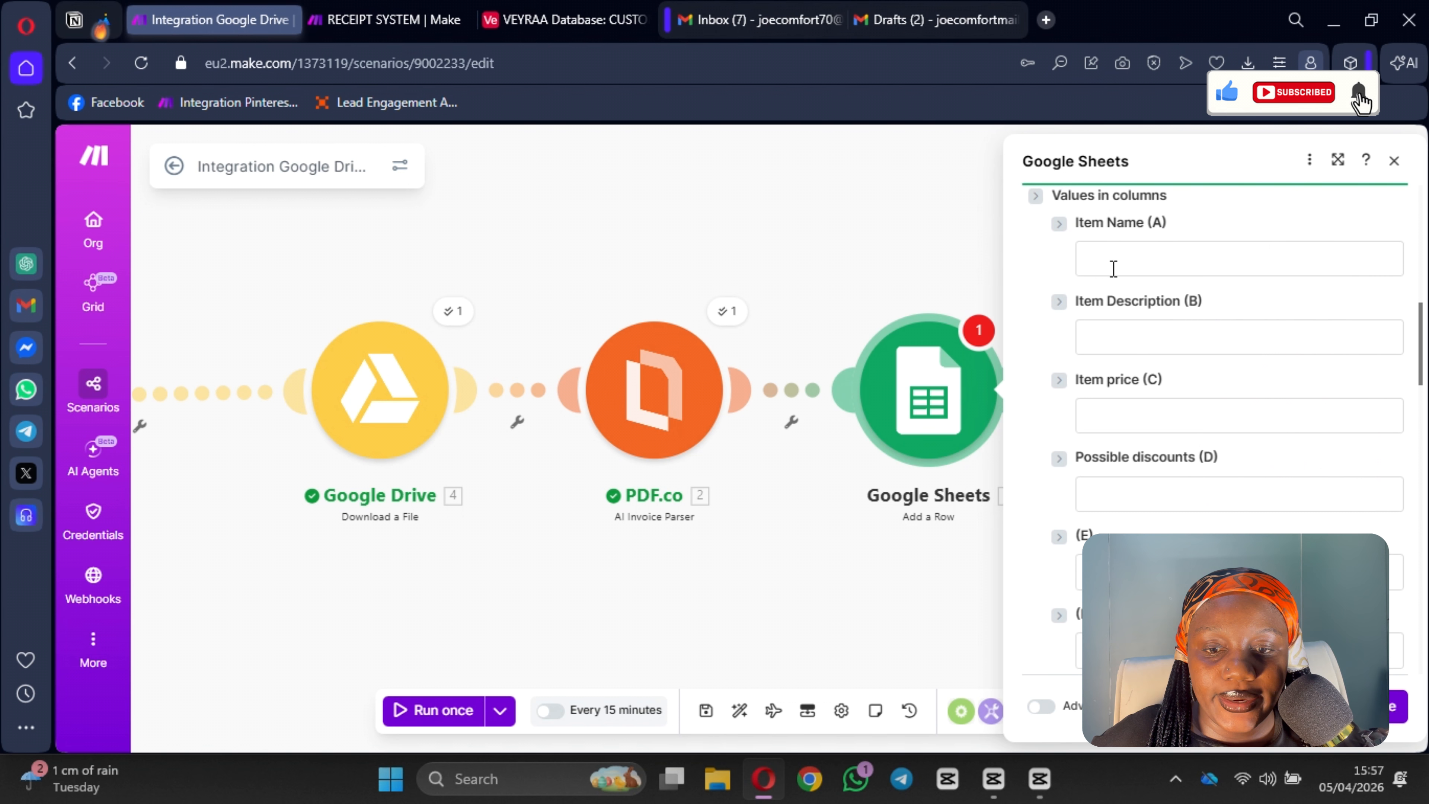
left_click(1113, 269)
scroll(751, 262, "down", 3)
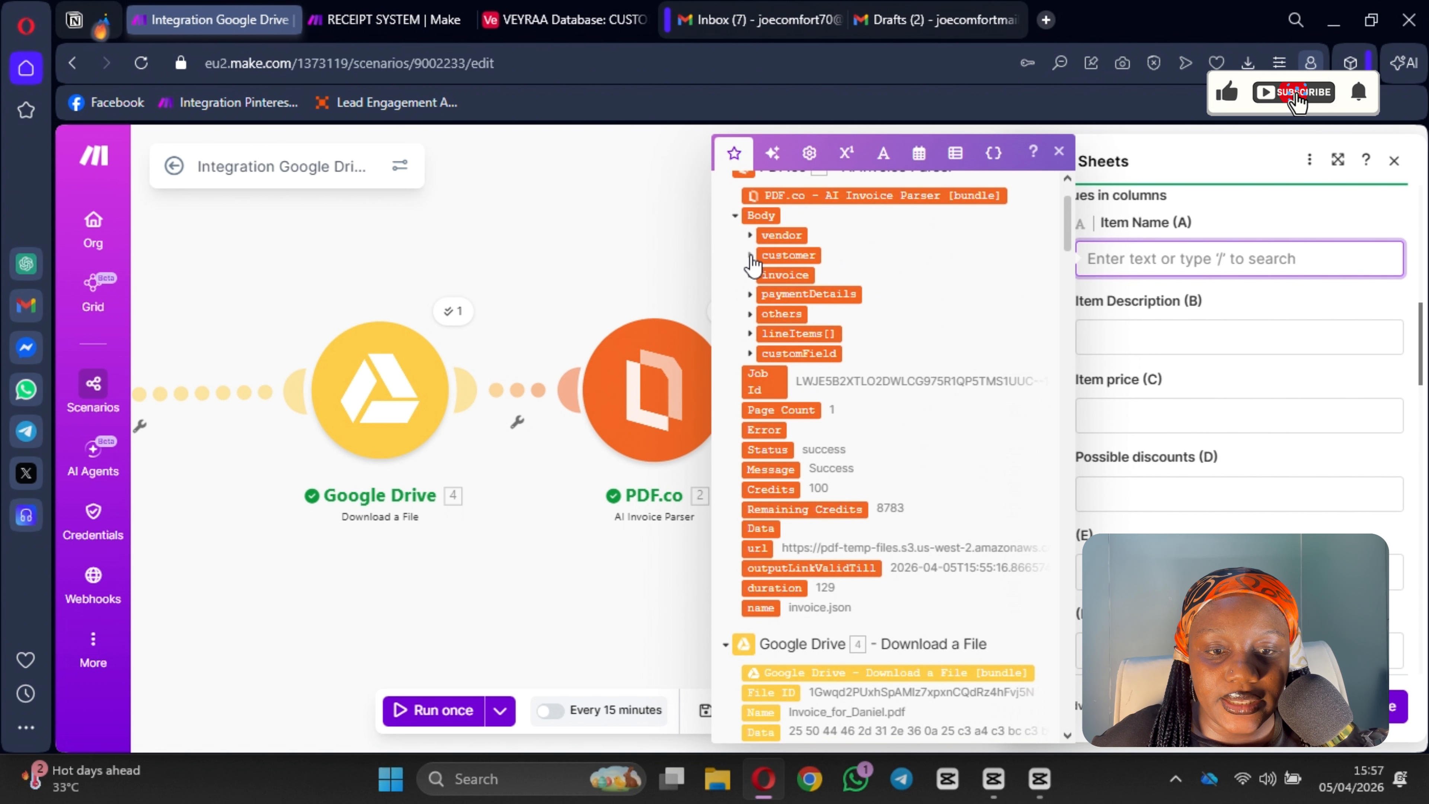
left_click(749, 256)
left_click(764, 274)
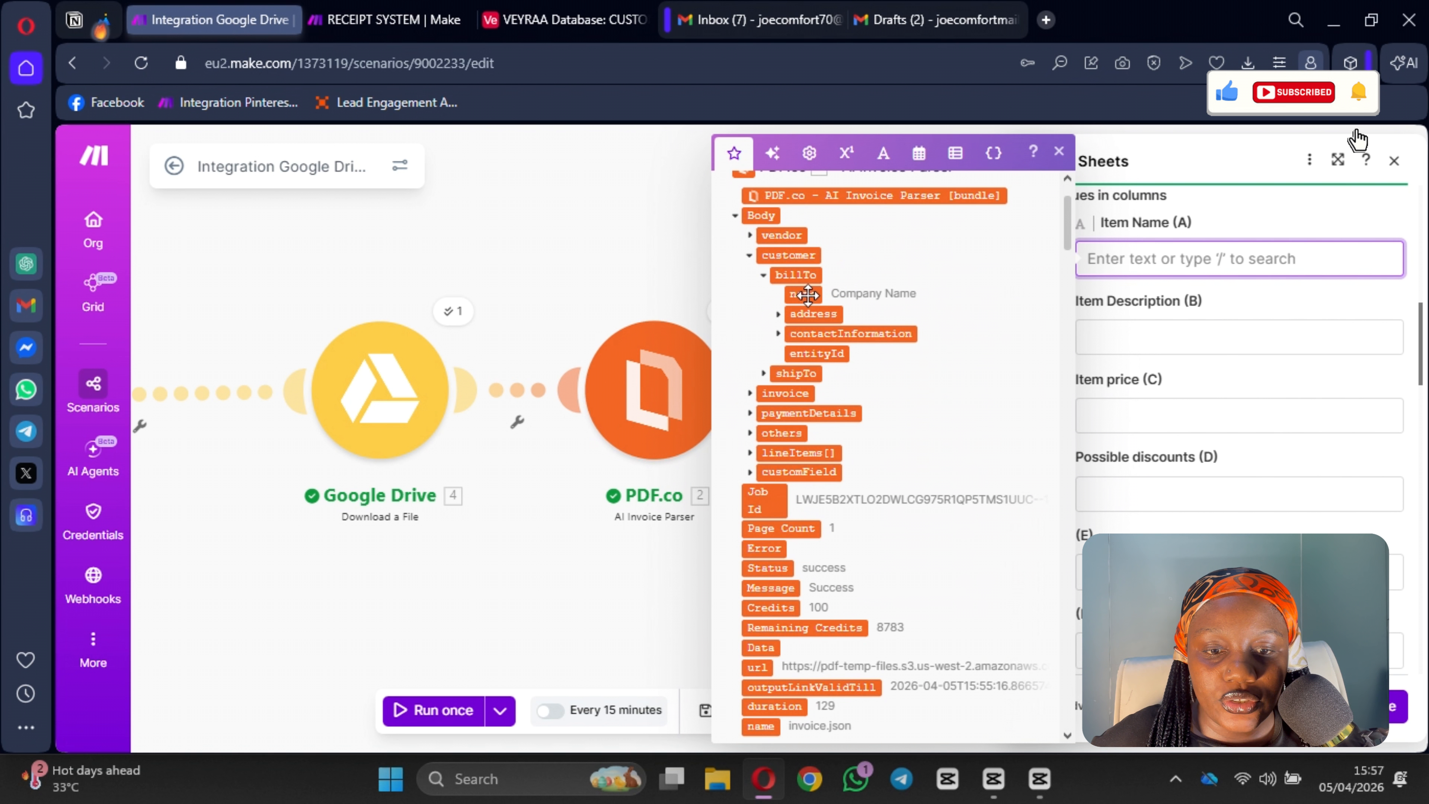
left_click(808, 295)
Step: Map the Item Description column to the PDF.co vendor name
left_click_drag(1170, 371, 1172, 340)
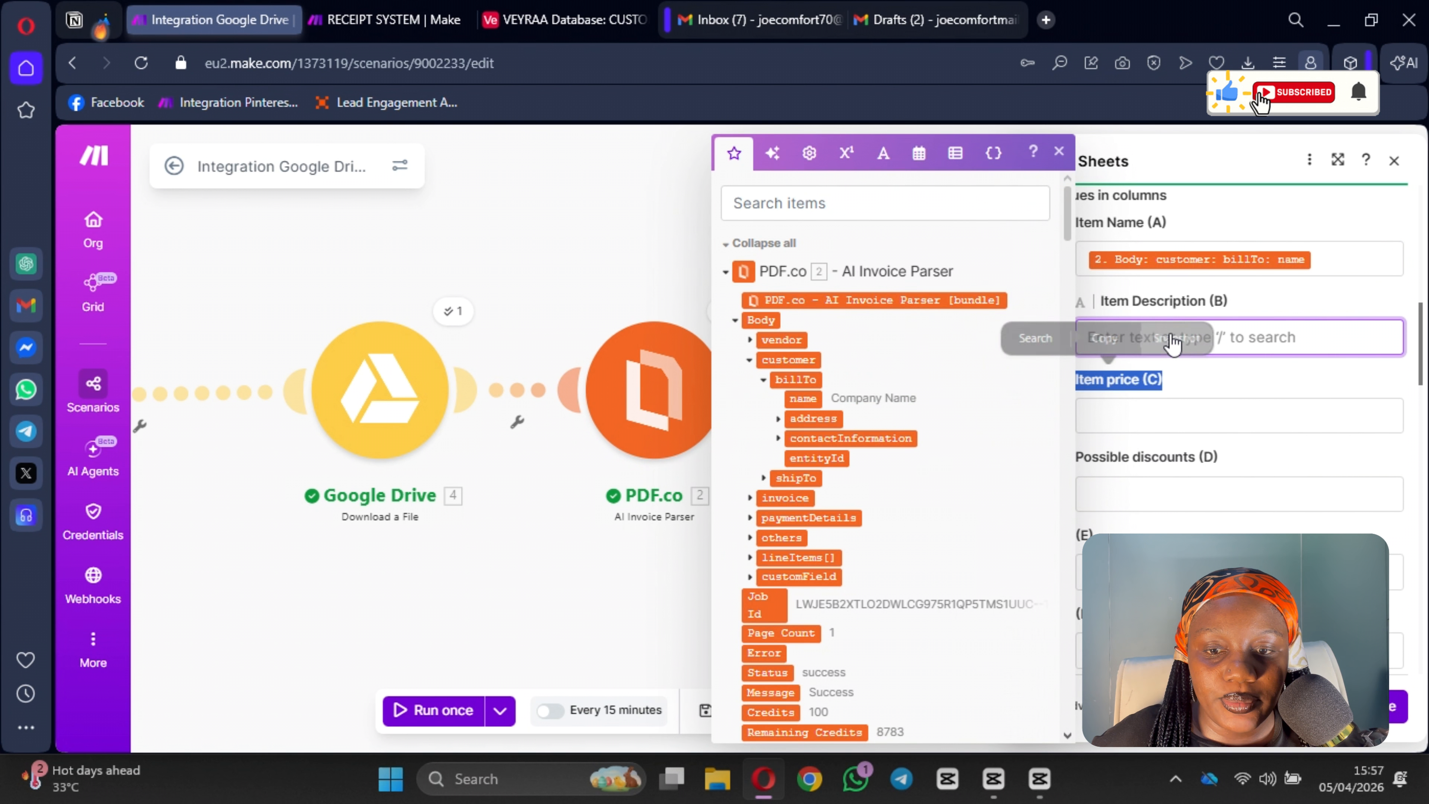
left_click(1243, 329)
left_click(1127, 340)
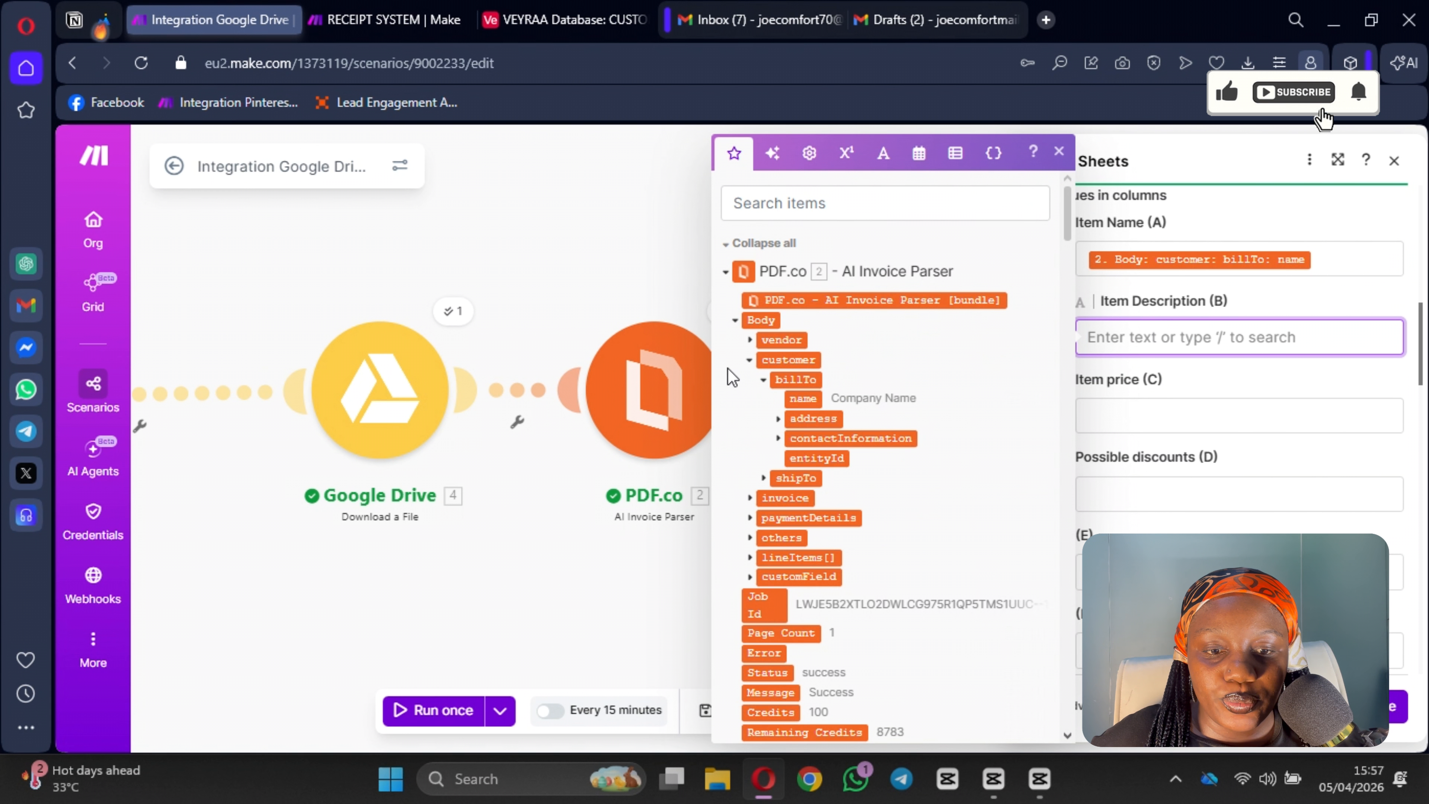
left_click(752, 340)
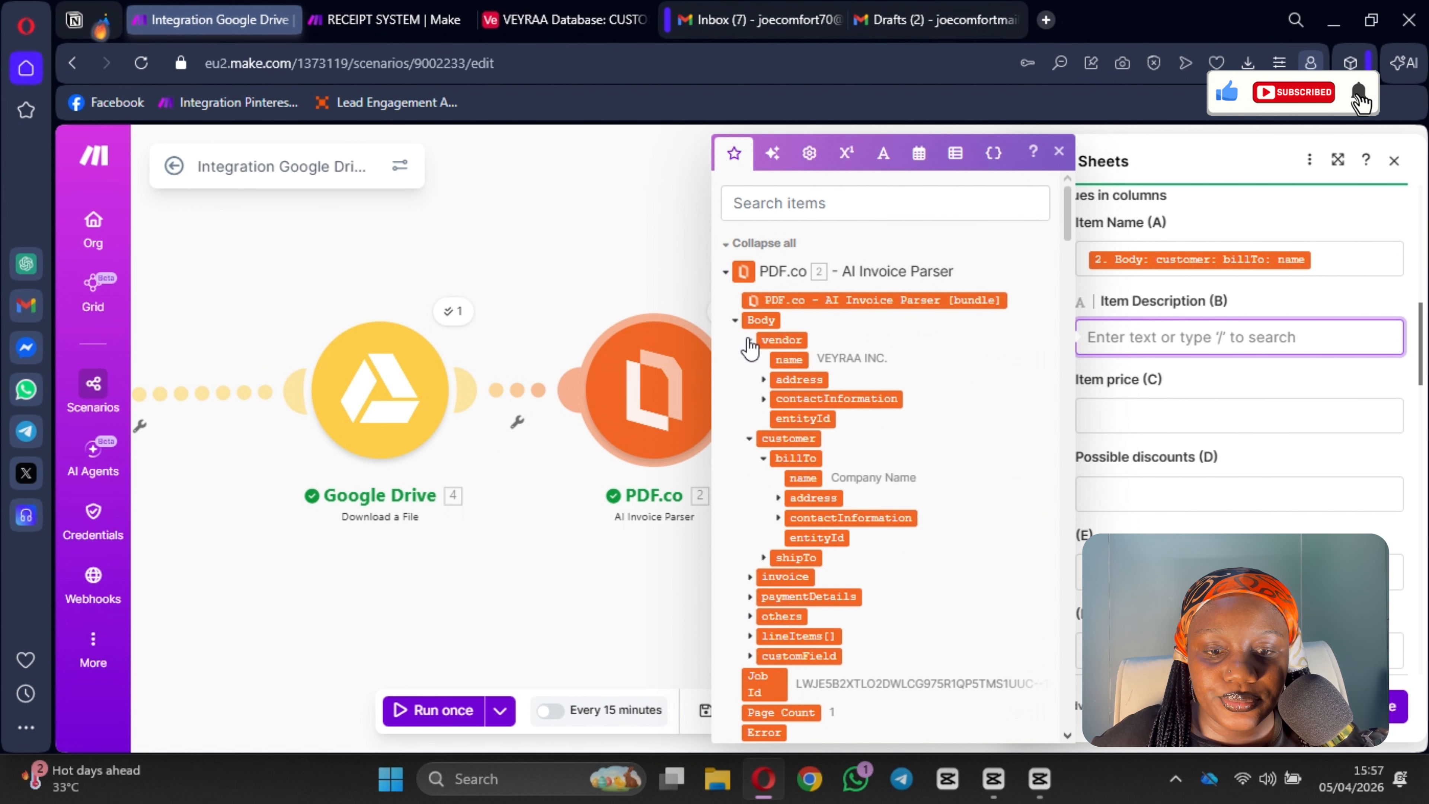
left_click(784, 358)
key("Tab")
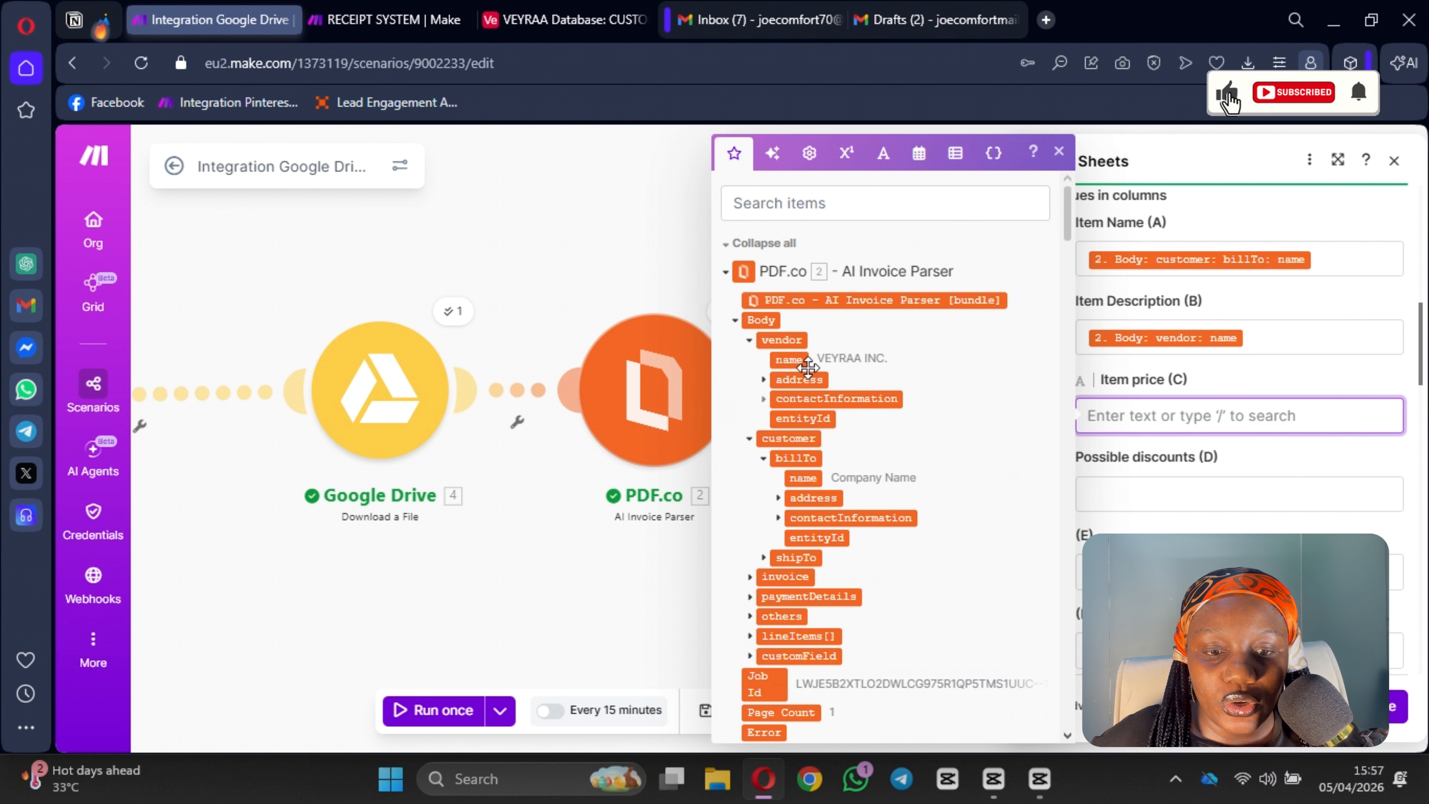
Step: Map the Item price column to the customer billTo contact phone
scroll(799, 394, "down", 4)
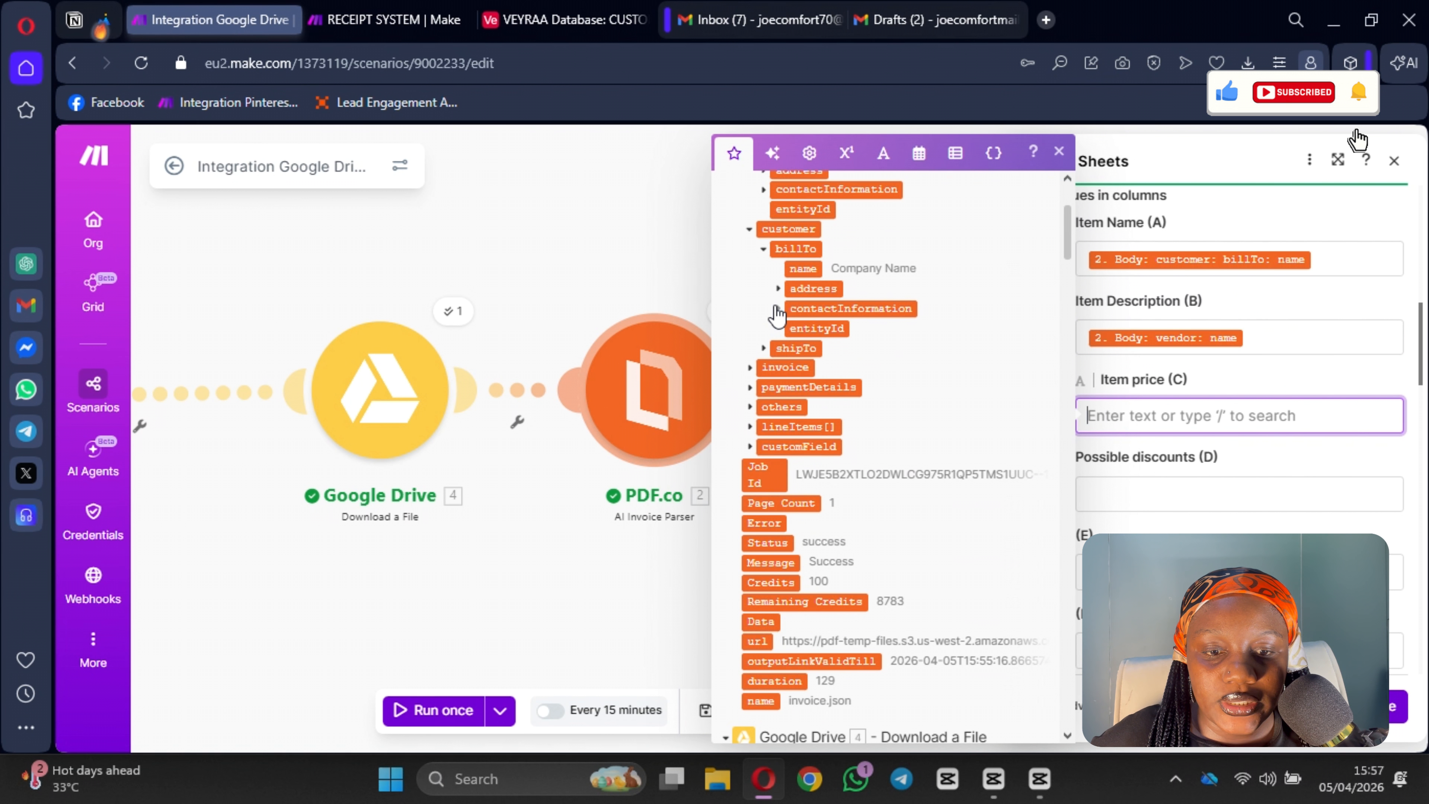
left_click(777, 309)
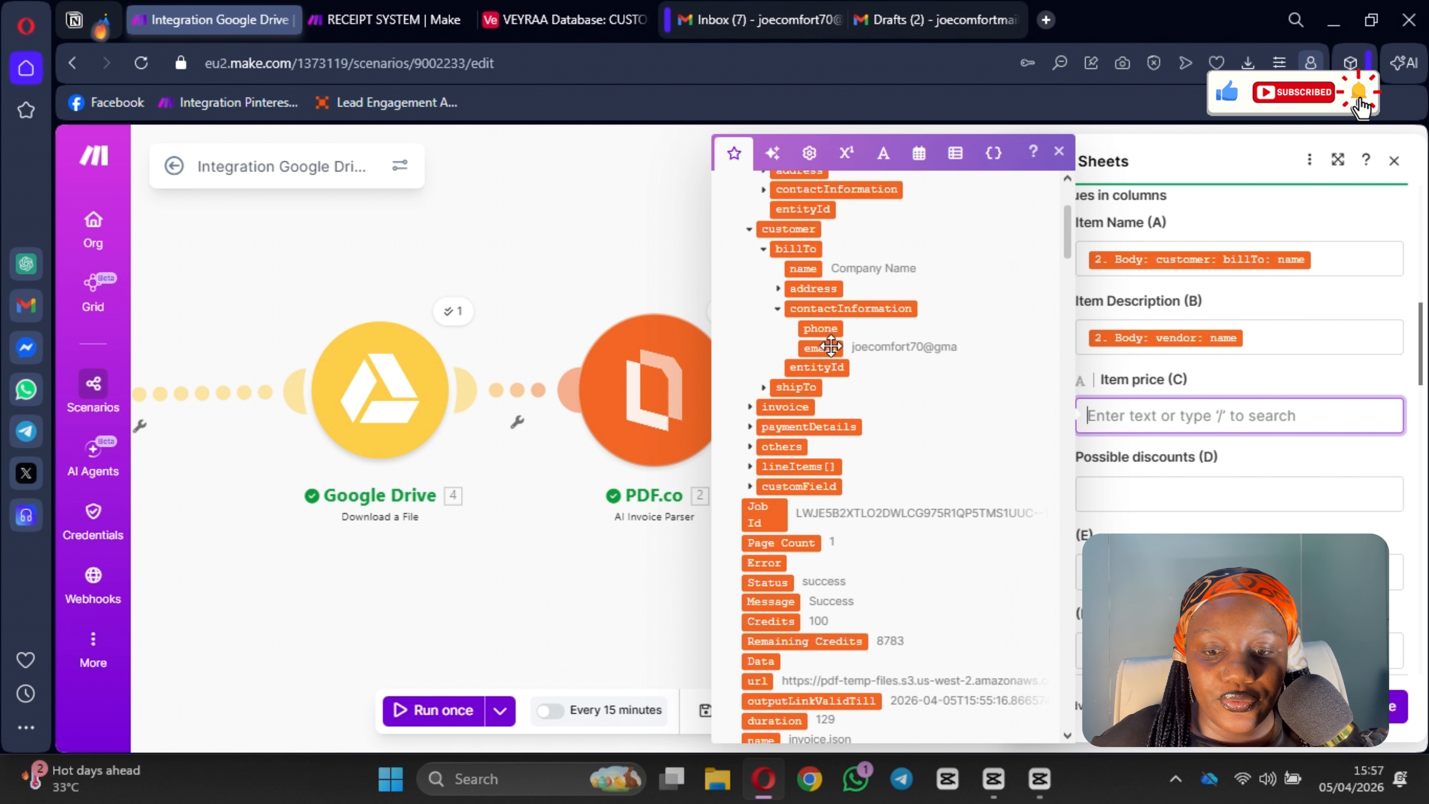
left_click(821, 329)
Step: Confirm the Add a Row module settings and auto-align the scenario's modules
scroll(823, 394, "down", 6)
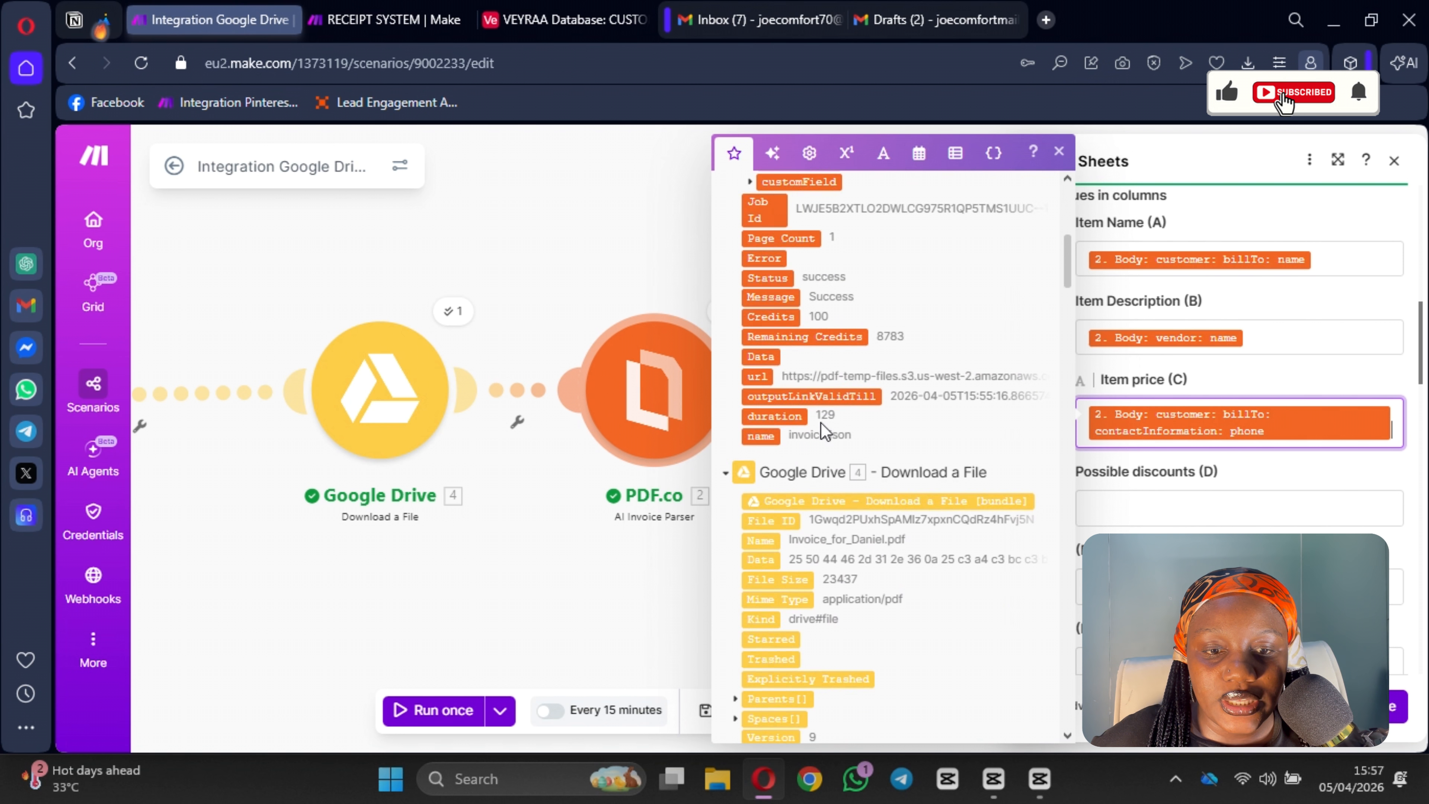
scroll(821, 434, "up", 4)
scroll(798, 430, "down", 4)
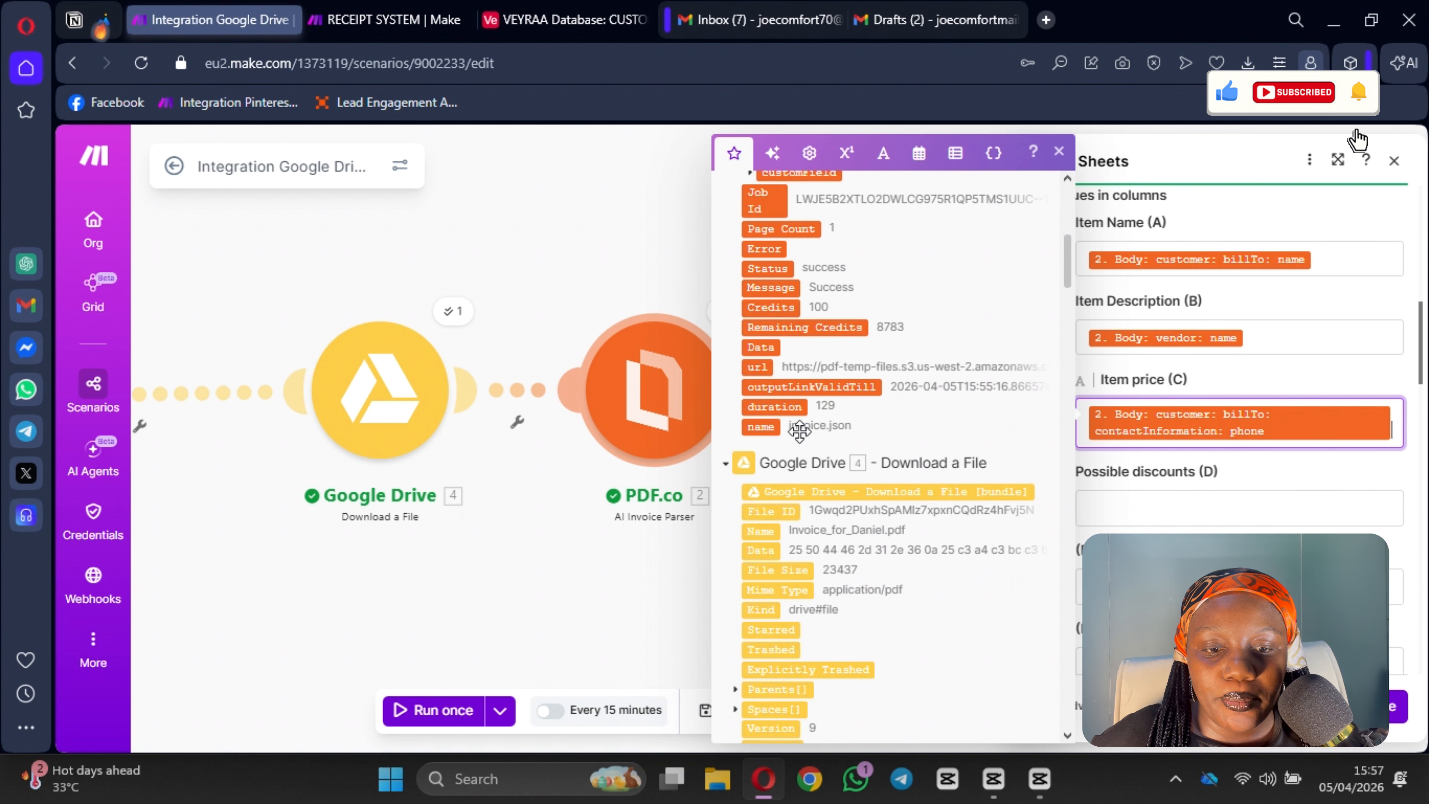
scroll(844, 450, "down", 7)
left_click(1398, 705)
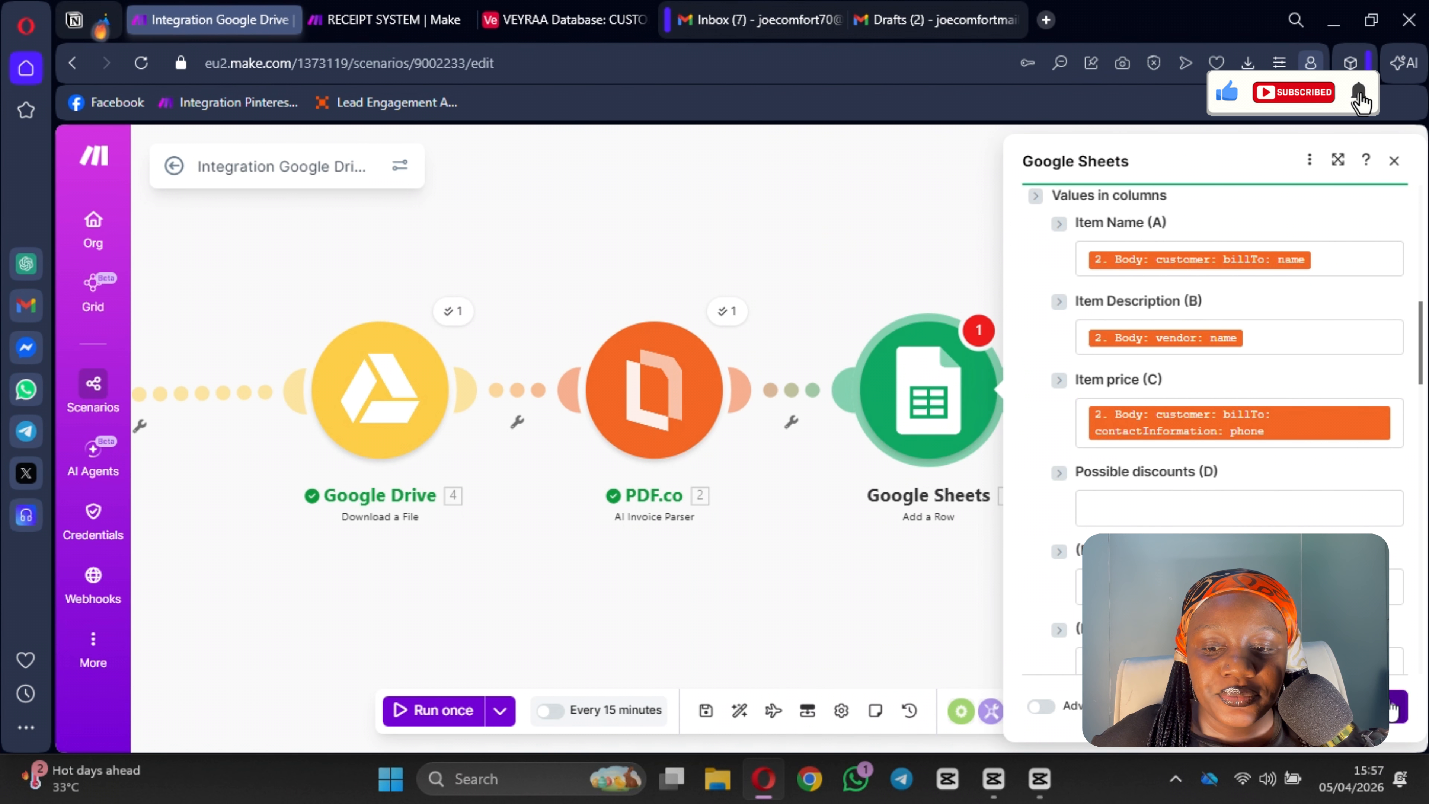
left_click_drag(645, 588, 922, 578)
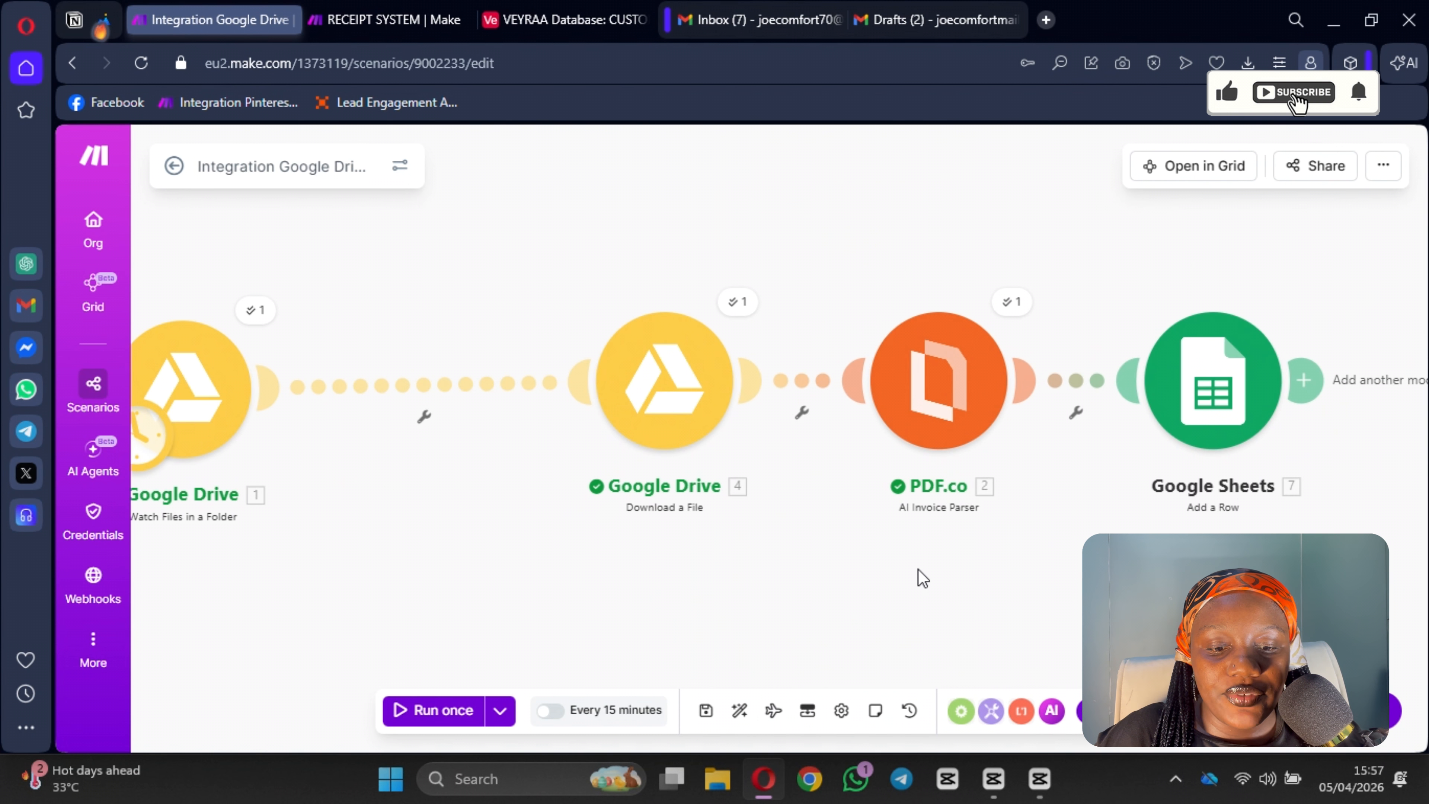
left_click(740, 711)
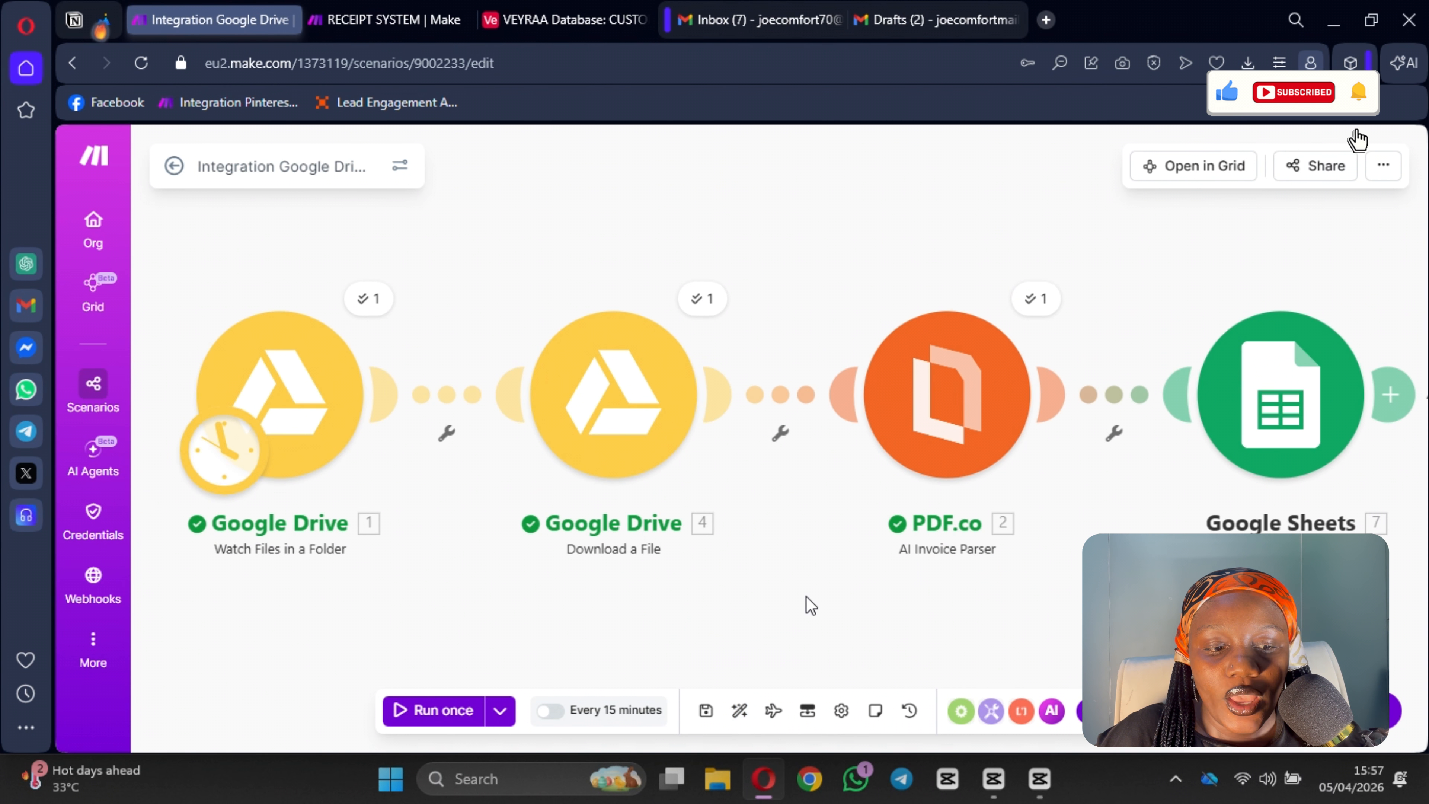